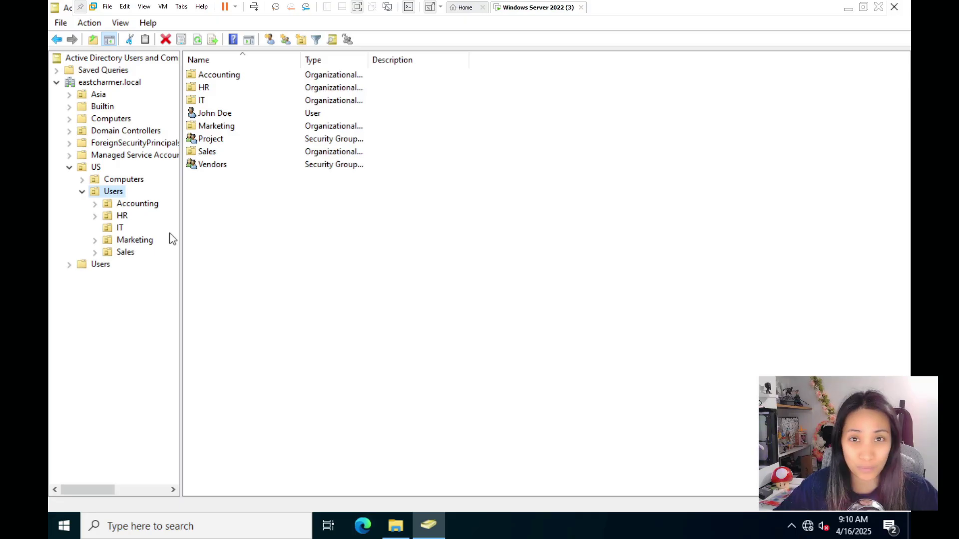
Create a global security group named HR_Dept in the HR OU.
{"action": "left_click", "coordinate": [122, 216]}
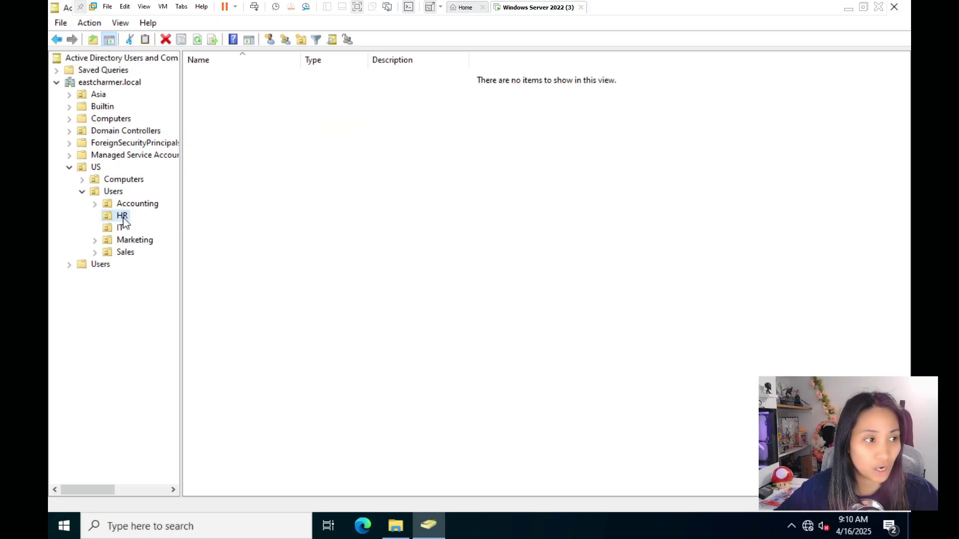
{"action": "right_click", "coordinate": [221, 135]}
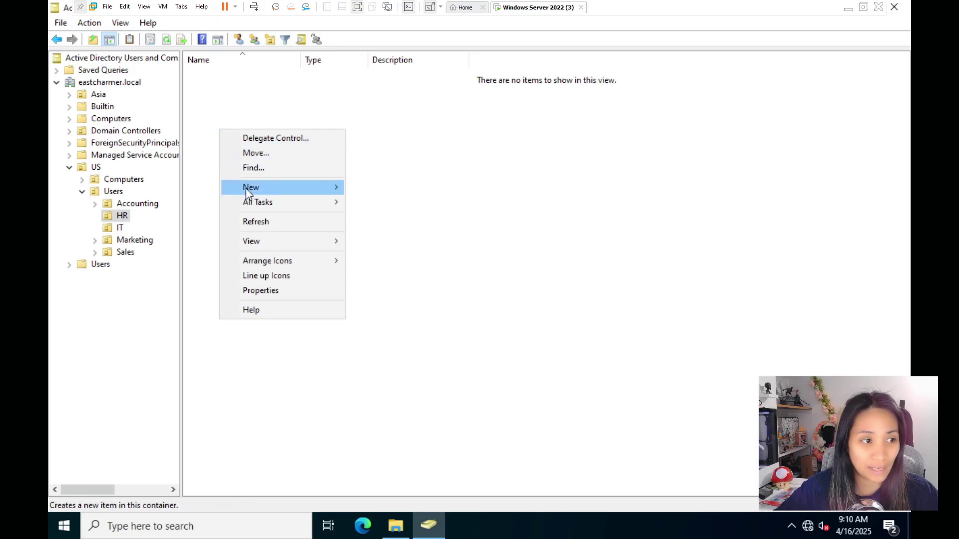
{"action": "mouse_move", "coordinate": [275, 188]}
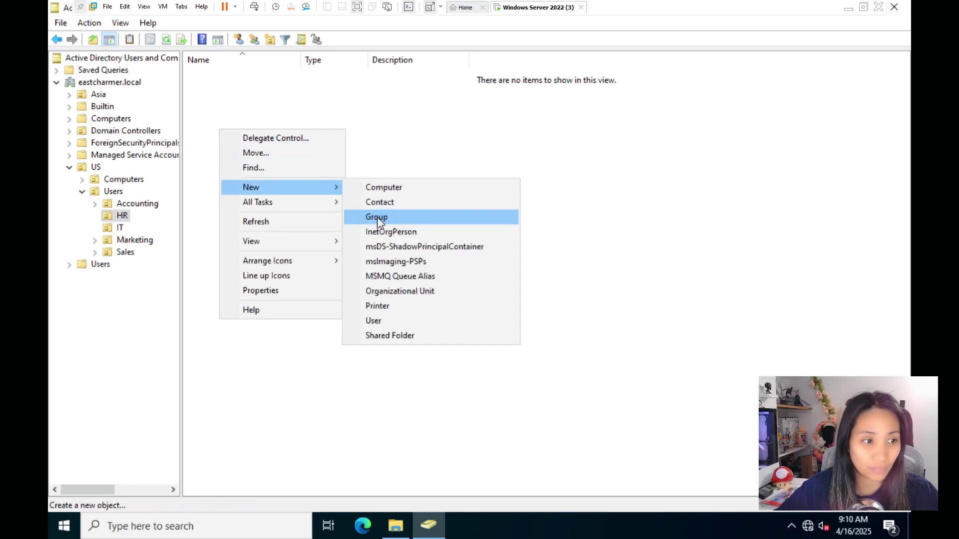
{"action": "left_click", "coordinate": [376, 217]}
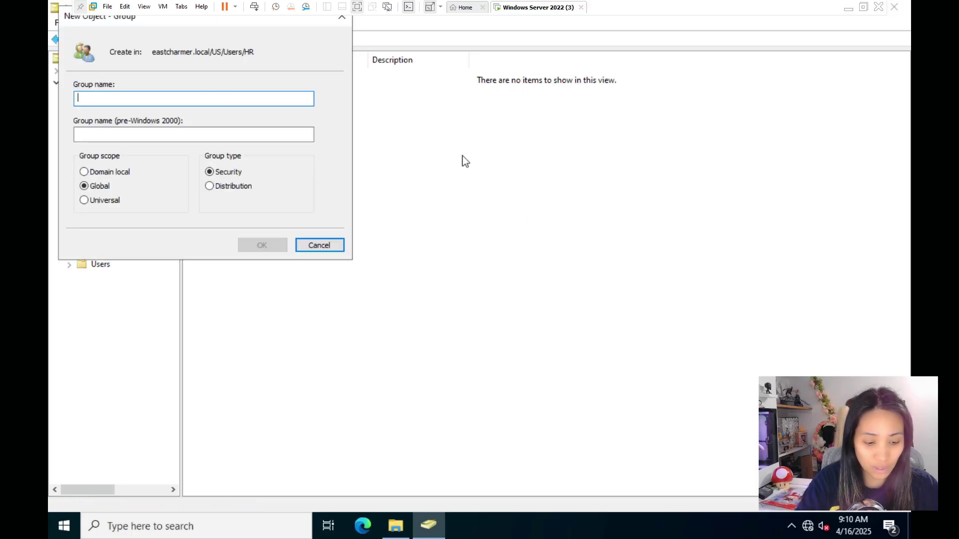
{"action": "type", "text": "HR_Dept"}
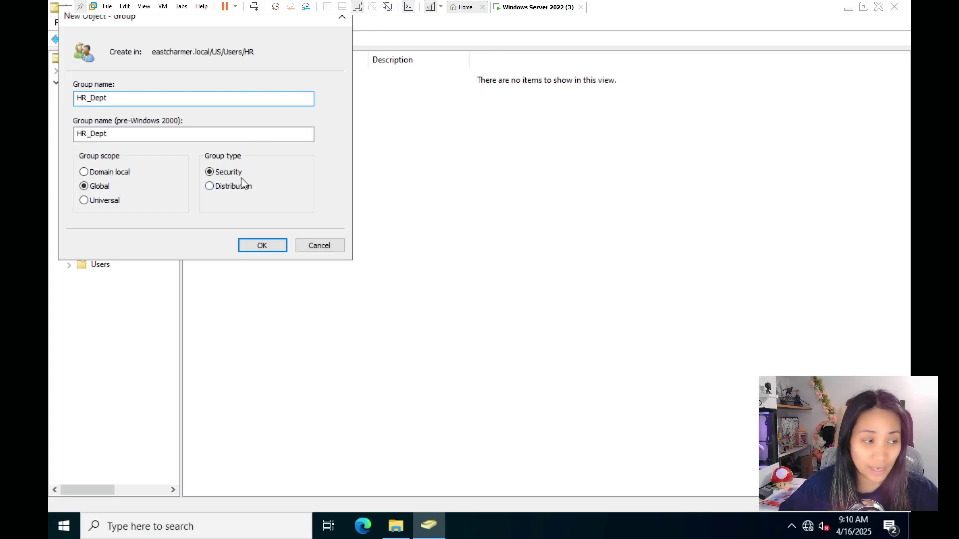
{"action": "left_click", "coordinate": [257, 246]}
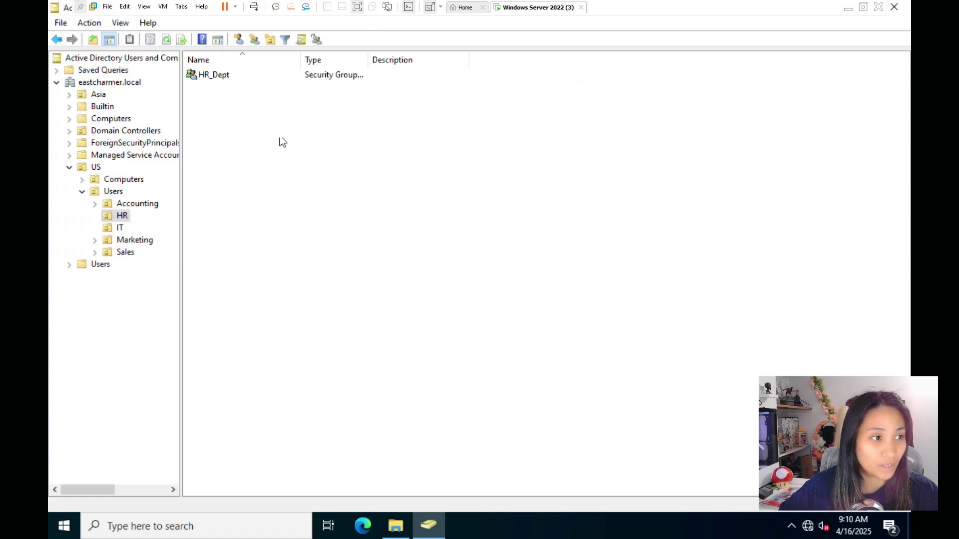
{"action": "left_click", "coordinate": [250, 80]}
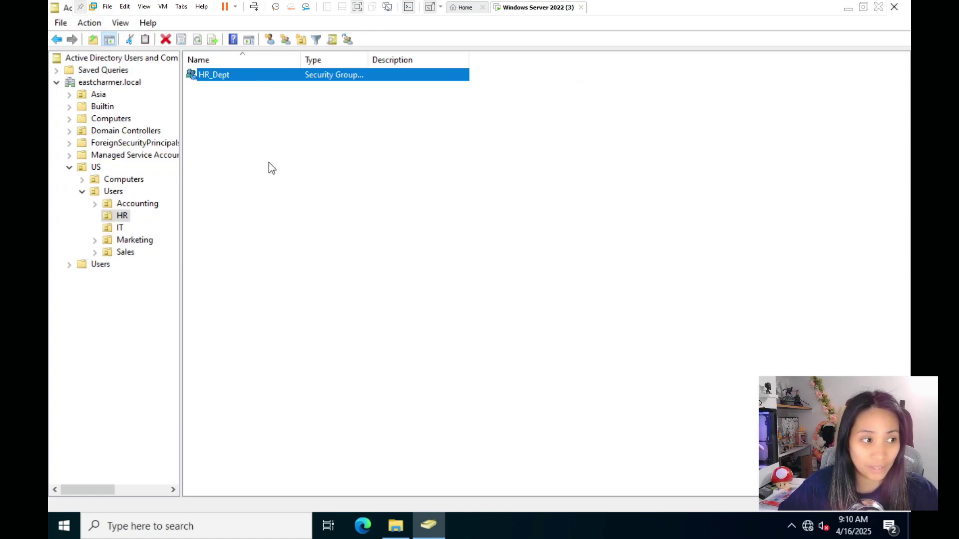
In the IT OU, start a new group, then cancel it without creating anything.
{"action": "left_click", "coordinate": [120, 228]}
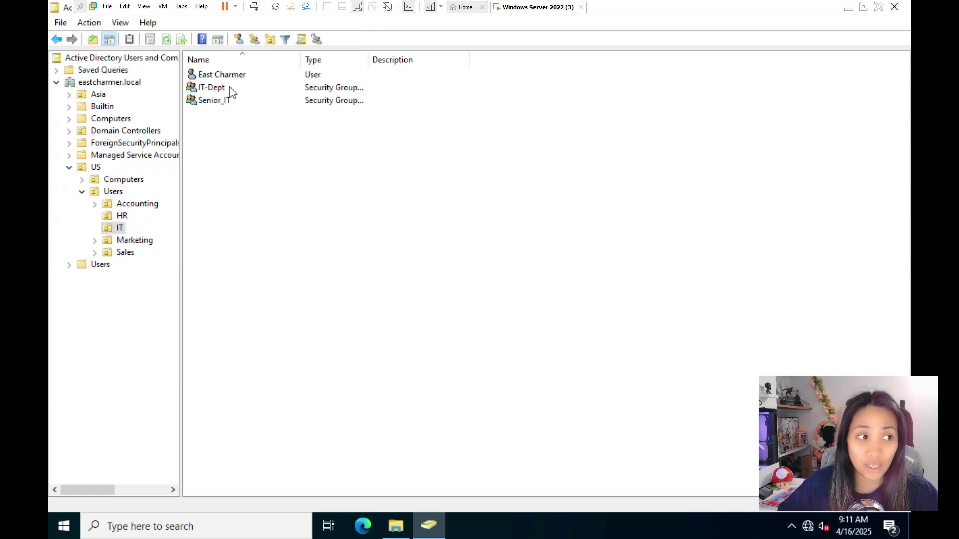
{"action": "left_click", "coordinate": [226, 88]}
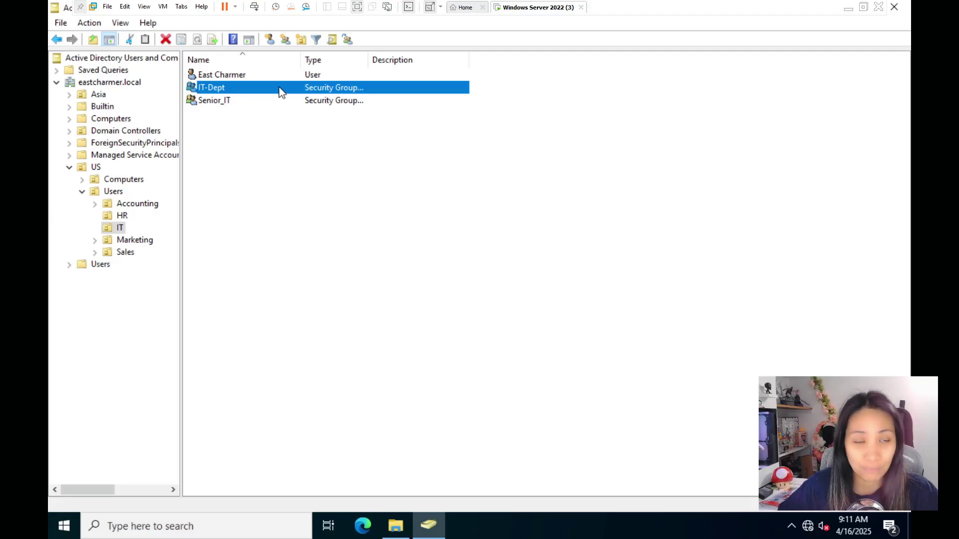
{"action": "right_click", "coordinate": [237, 152]}
{"action": "mouse_move", "coordinate": [331, 214]}
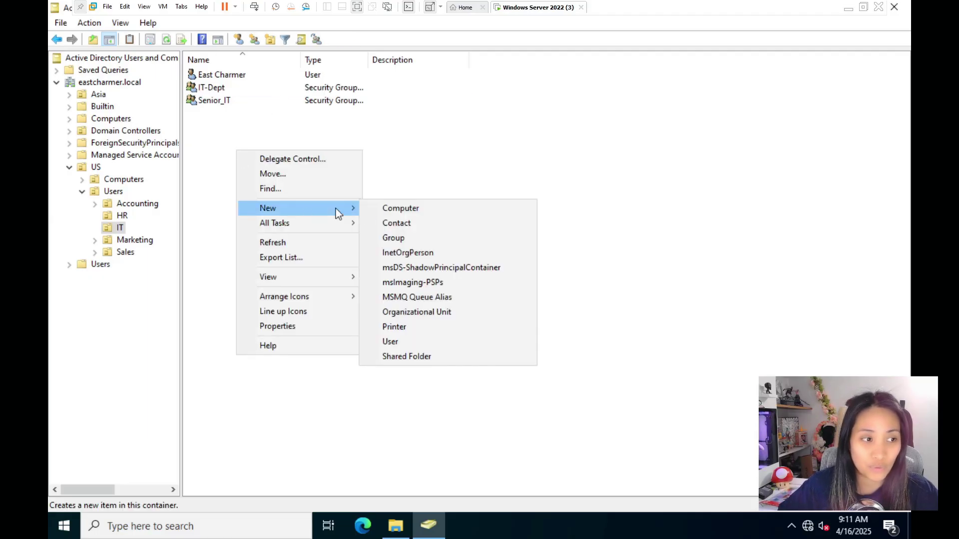
{"action": "left_click", "coordinate": [392, 237]}
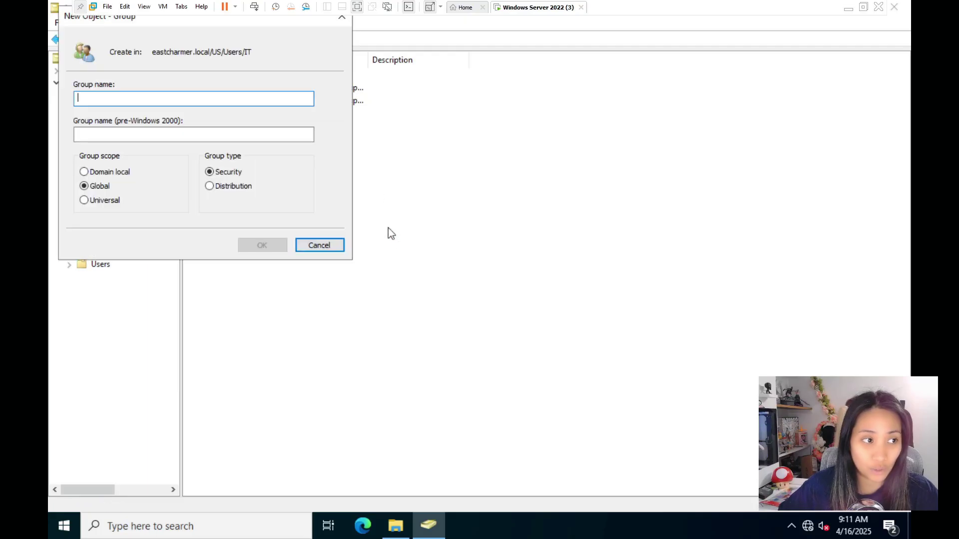
{"action": "left_click", "coordinate": [313, 247]}
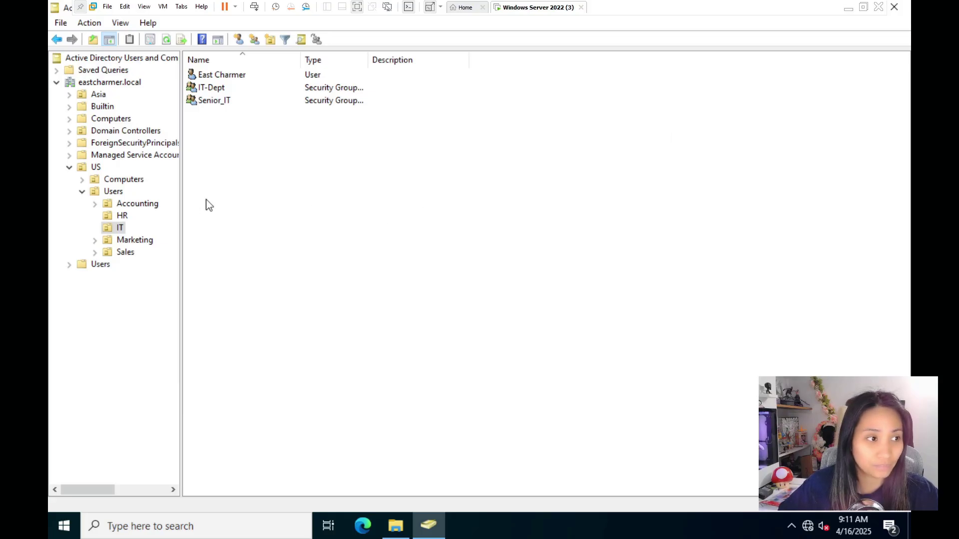
Start a new user in the IT OU, entering first name, last name and logon name.
{"action": "right_click", "coordinate": [214, 144]}
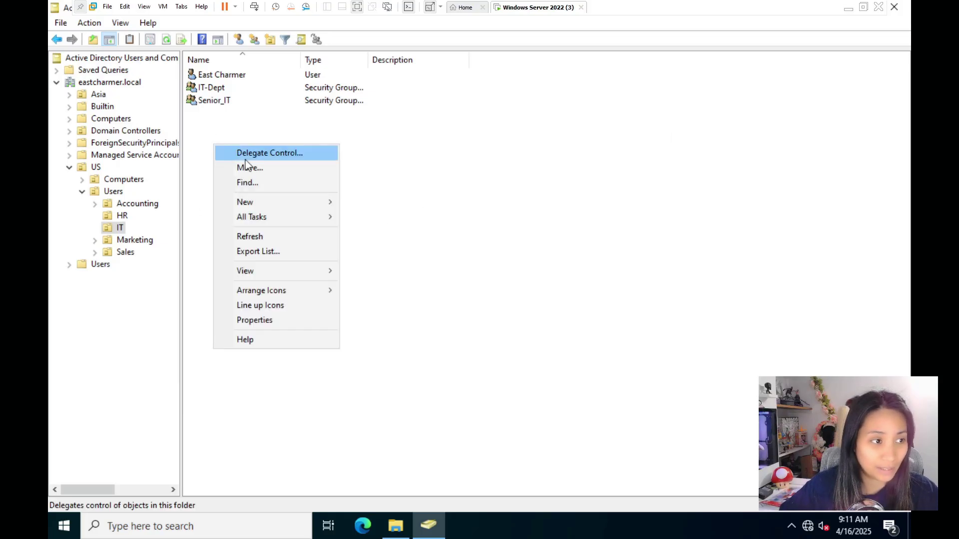
{"action": "mouse_move", "coordinate": [313, 203]}
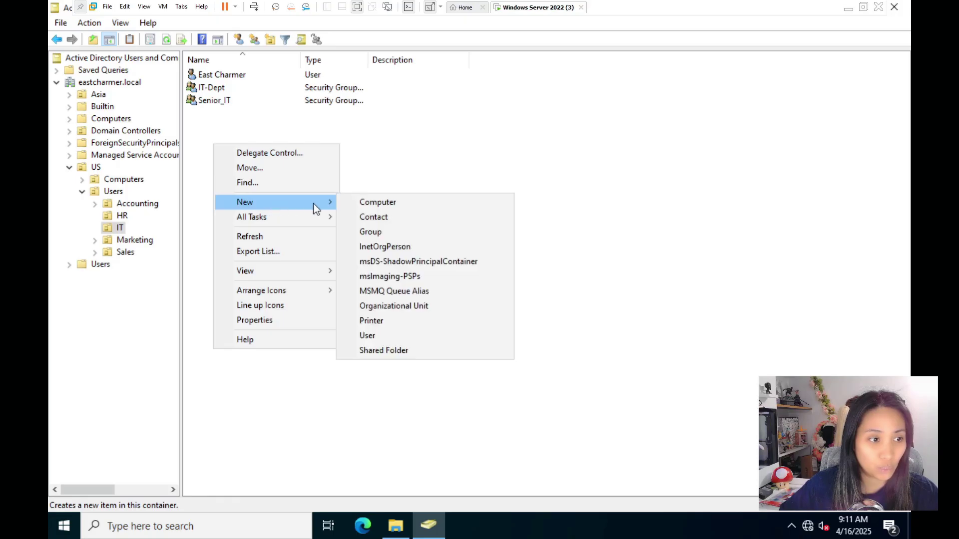
{"action": "left_click", "coordinate": [373, 336]}
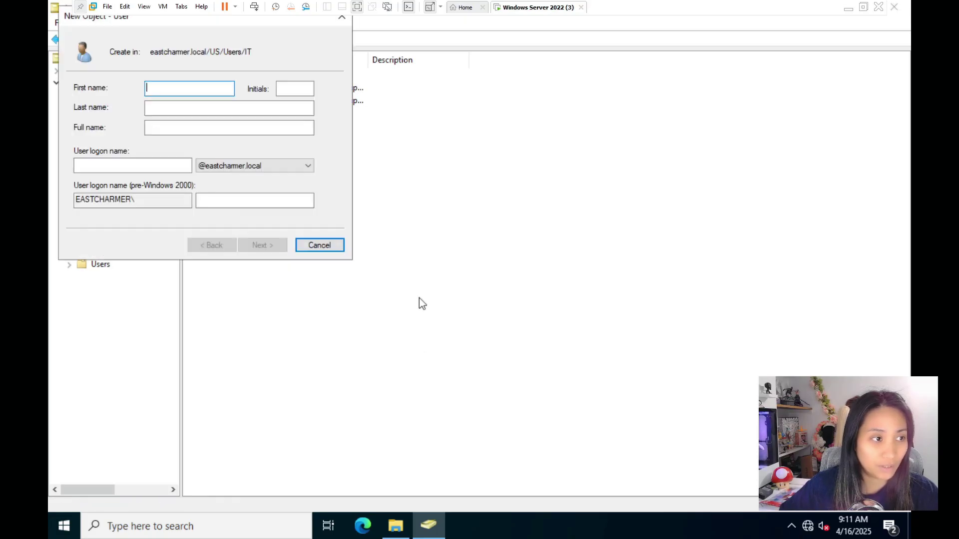
{"action": "type", "text": "Lacus"}
{"action": "key", "text": "Tab"}
{"action": "key", "text": "Tab"}
{"action": "type", "text": "Clyne"}
{"action": "key", "text": "Tab"}
{"action": "key", "text": "Tab"}
{"action": "type", "text": "lacus"}
{"action": "left_click", "coordinate": [276, 247]}
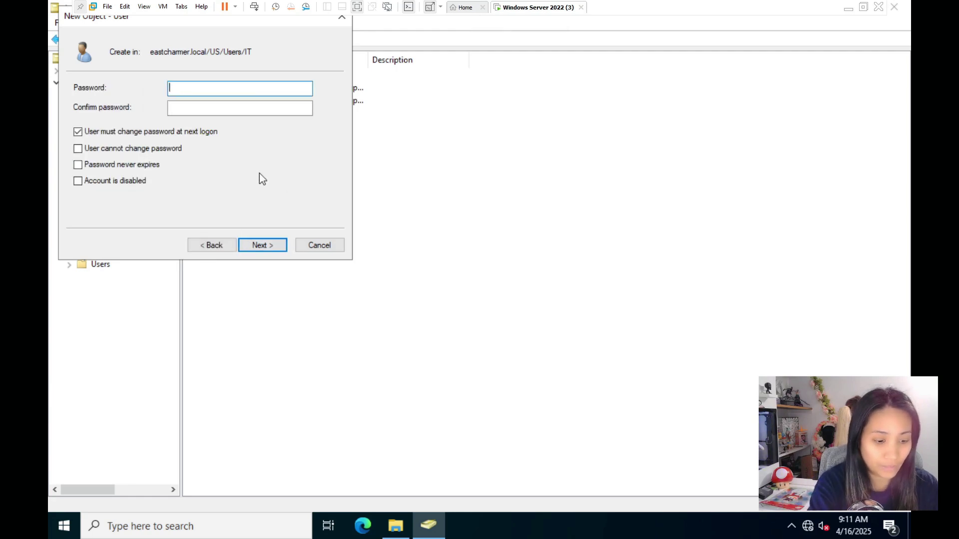
Set the user's password, drop 'must change password', enable 'Password never expires', and finish.
{"action": "key", "text": "Tab"}
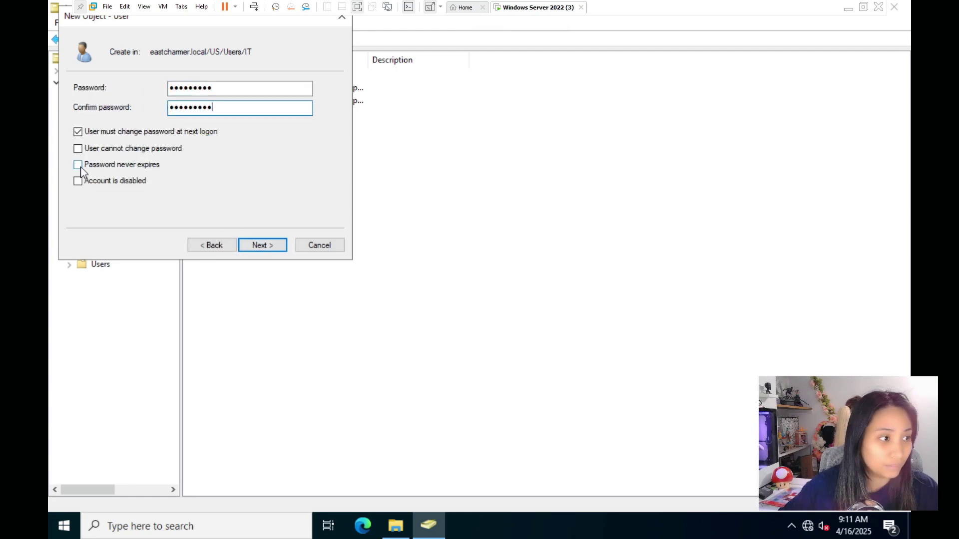
{"action": "left_click", "coordinate": [78, 132]}
{"action": "left_click", "coordinate": [78, 132]}
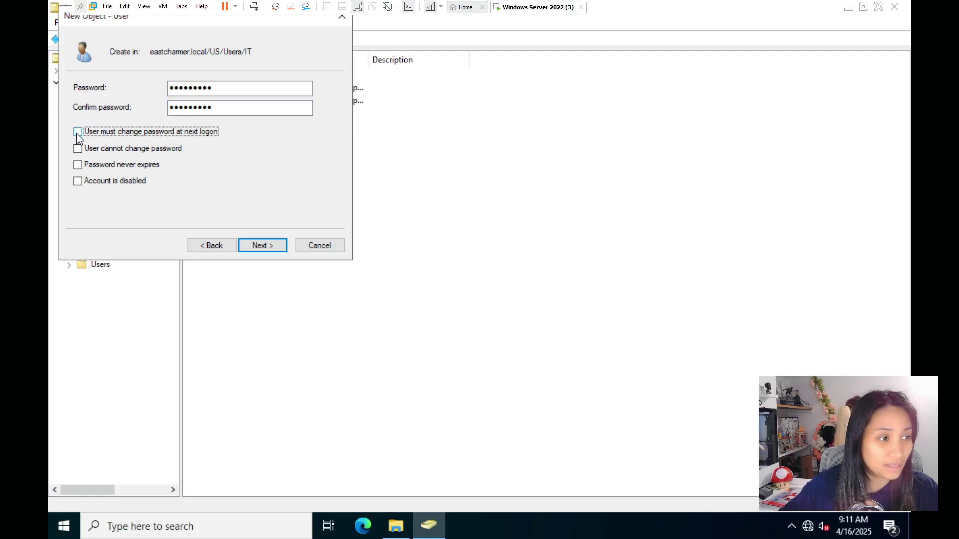
{"action": "left_click", "coordinate": [78, 164]}
{"action": "left_click", "coordinate": [259, 245]}
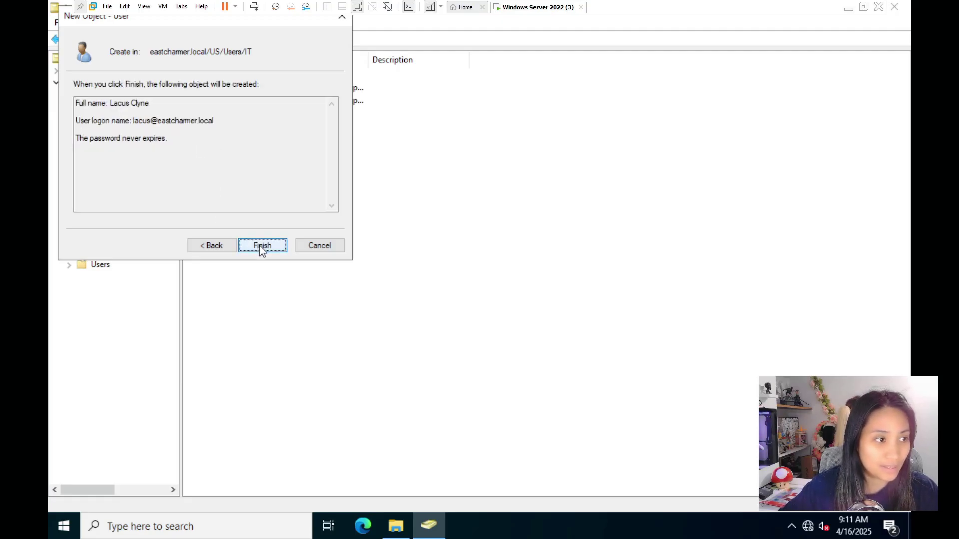
{"action": "left_click", "coordinate": [265, 246]}
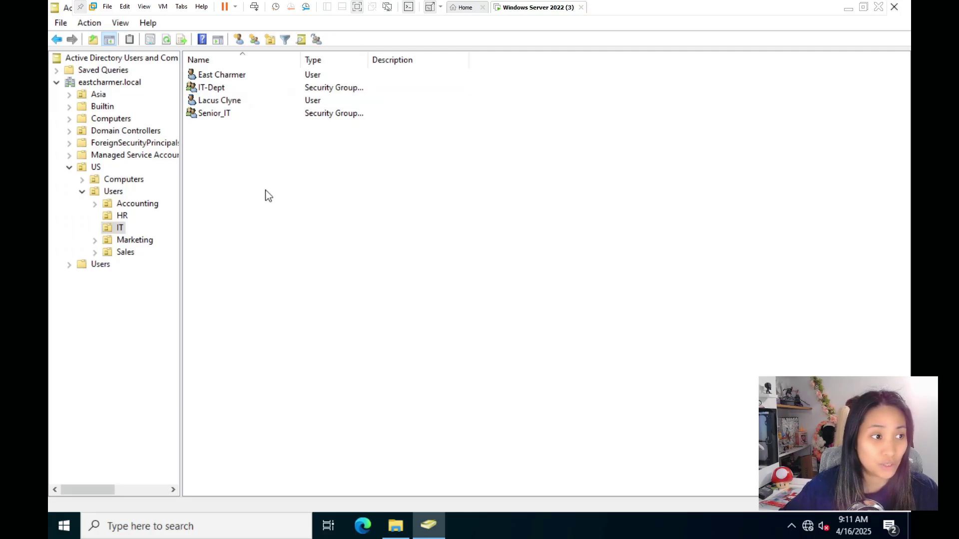
Add the new IT user to IT-Dept's Members list and apply the change.
{"action": "left_click", "coordinate": [246, 101]}
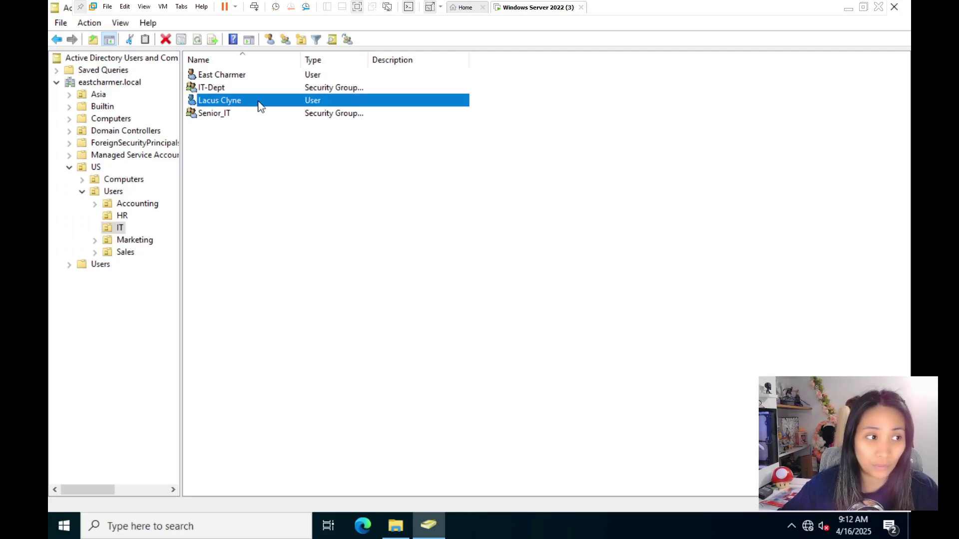
{"action": "left_click", "coordinate": [211, 89]}
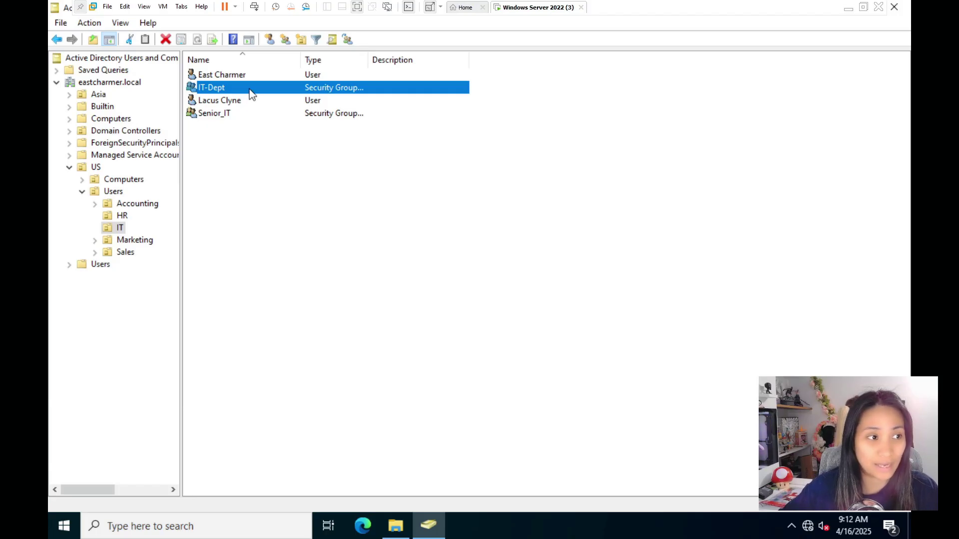
{"action": "right_click", "coordinate": [251, 91]}
{"action": "left_click", "coordinate": [316, 217]}
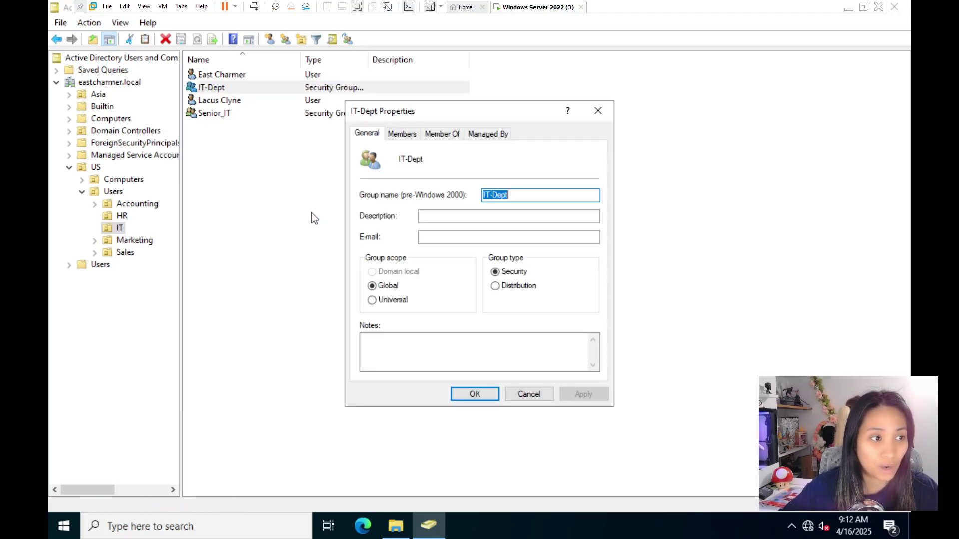
{"action": "left_click", "coordinate": [403, 134]}
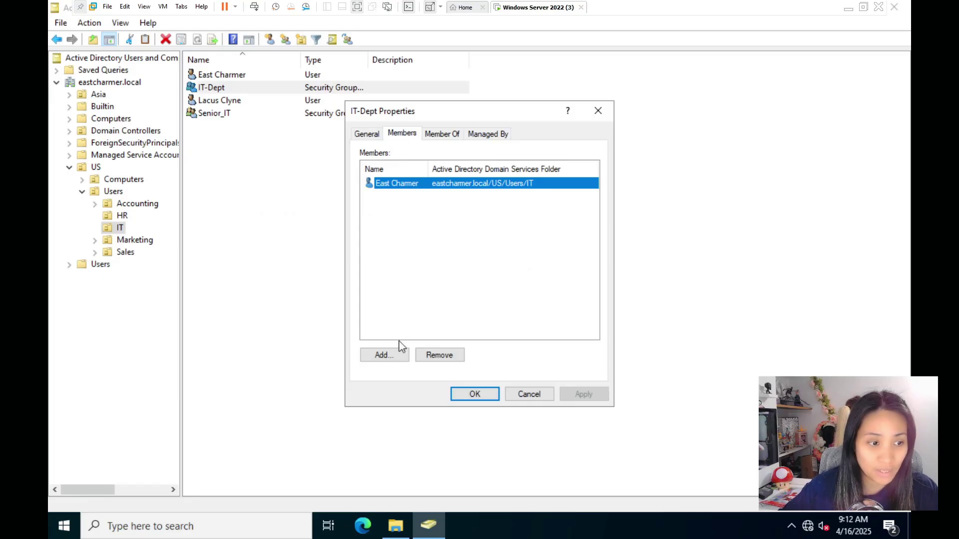
{"action": "left_click", "coordinate": [395, 356]}
{"action": "type", "text": "lacus"}
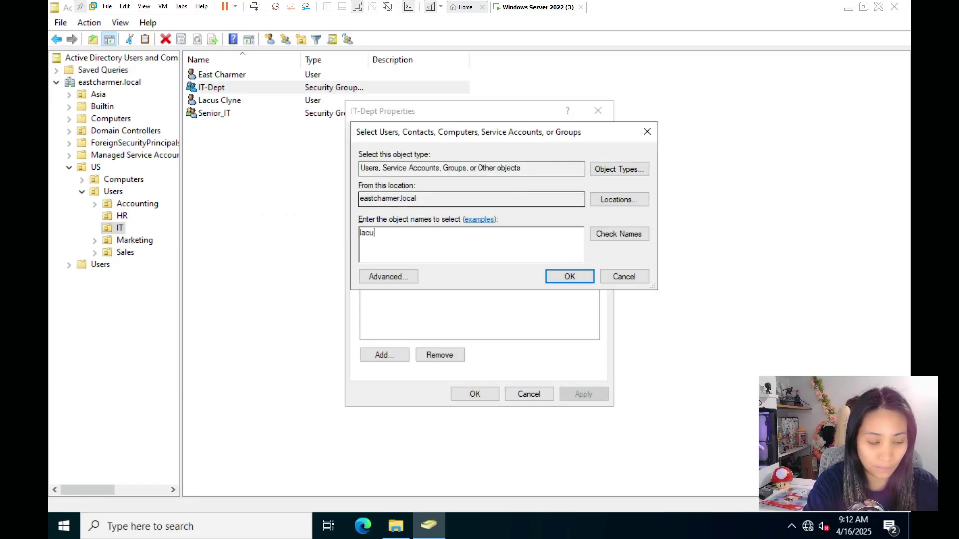
{"action": "left_click", "coordinate": [562, 276]}
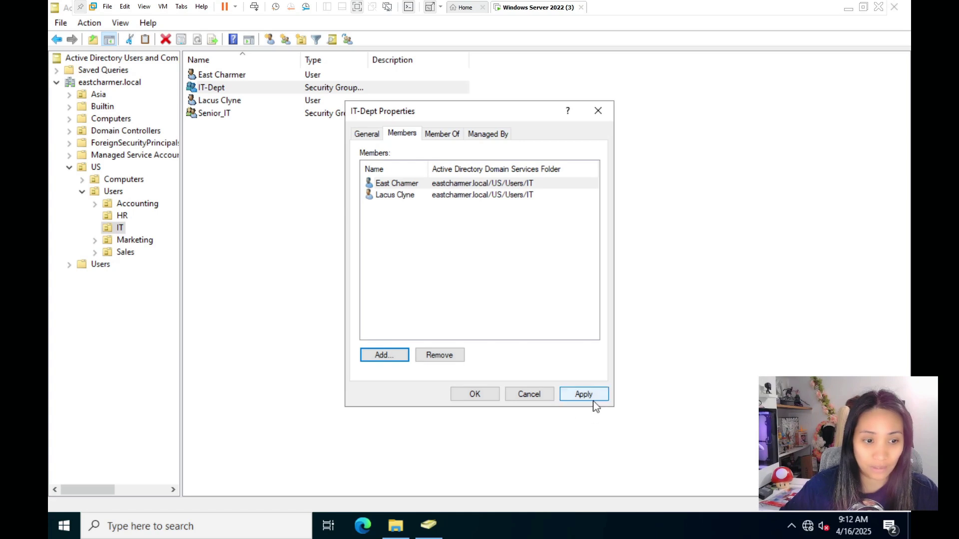
{"action": "left_click", "coordinate": [475, 394]}
{"action": "left_click", "coordinate": [353, 248]}
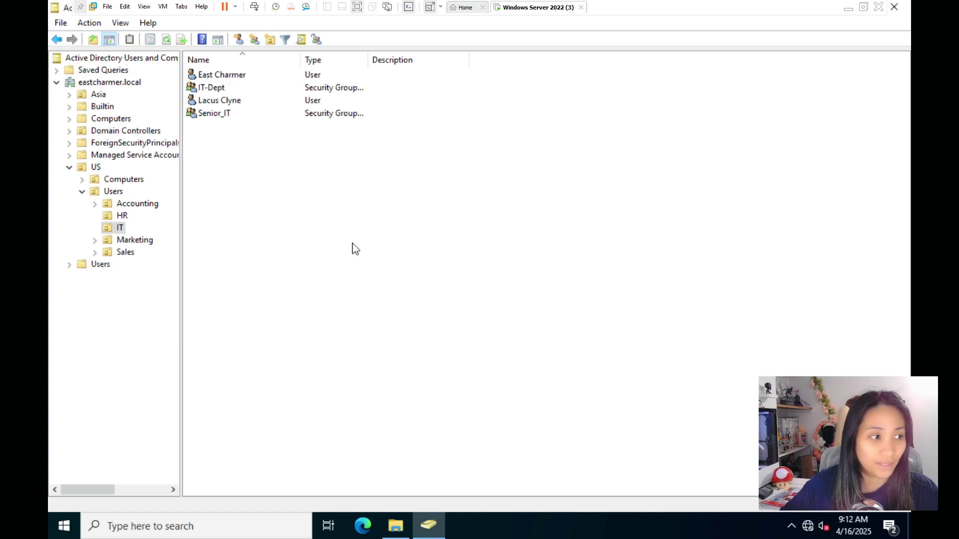
Start a new user in the HR OU with first name, last name and logon name.
{"action": "left_click", "coordinate": [122, 216]}
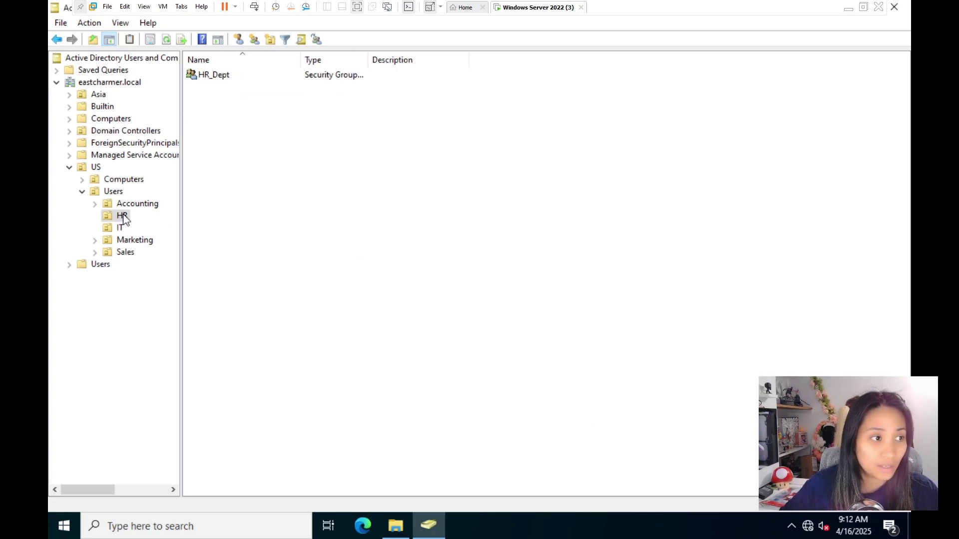
{"action": "right_click", "coordinate": [232, 110]}
{"action": "mouse_move", "coordinate": [273, 172]}
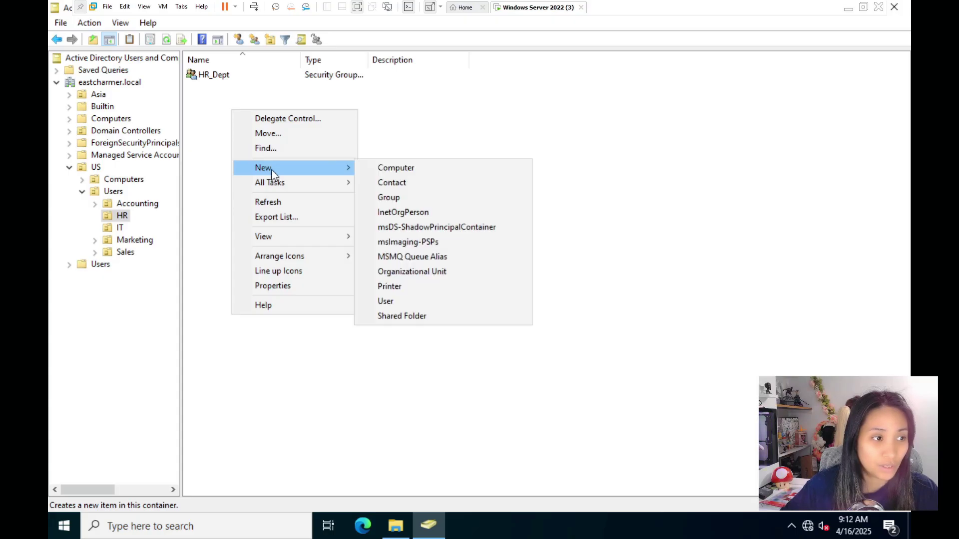
{"action": "left_click", "coordinate": [395, 300]}
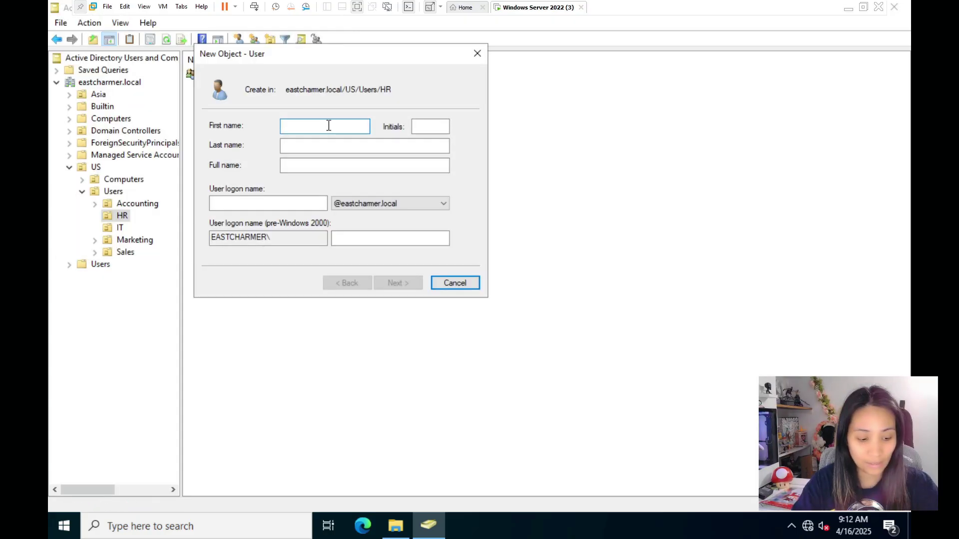
{"action": "type", "text": "Conan"}
{"action": "key", "text": "Tab"}
{"action": "key", "text": "Tab"}
{"action": "type", "text": "Doyle"}
{"action": "key", "text": "Tab"}
{"action": "key", "text": "Tab"}
{"action": "type", "text": "cdoyle"}
{"action": "key", "text": "Return"}
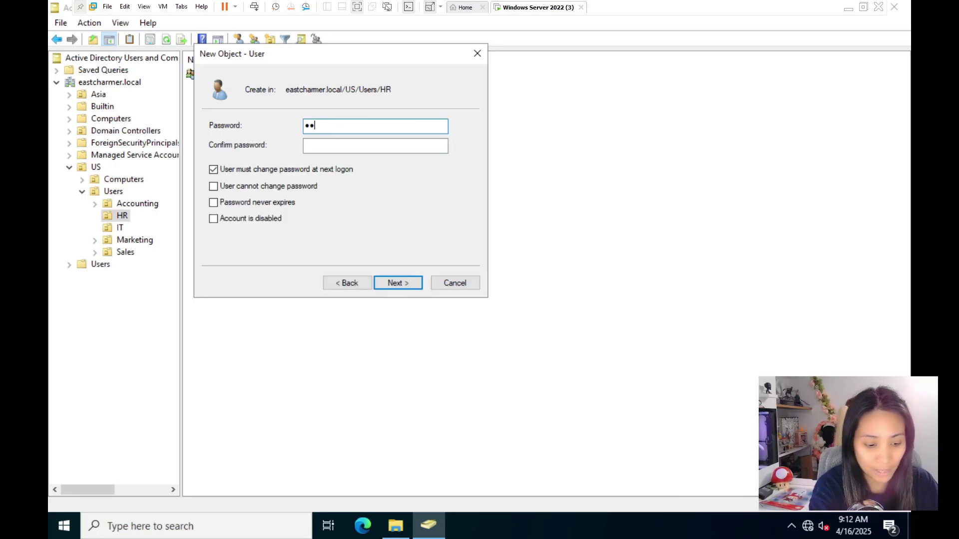
Set and confirm the password, enable 'Password never expires', and finish the user.
{"action": "key", "text": "Tab"}
{"action": "left_click", "coordinate": [213, 170]}
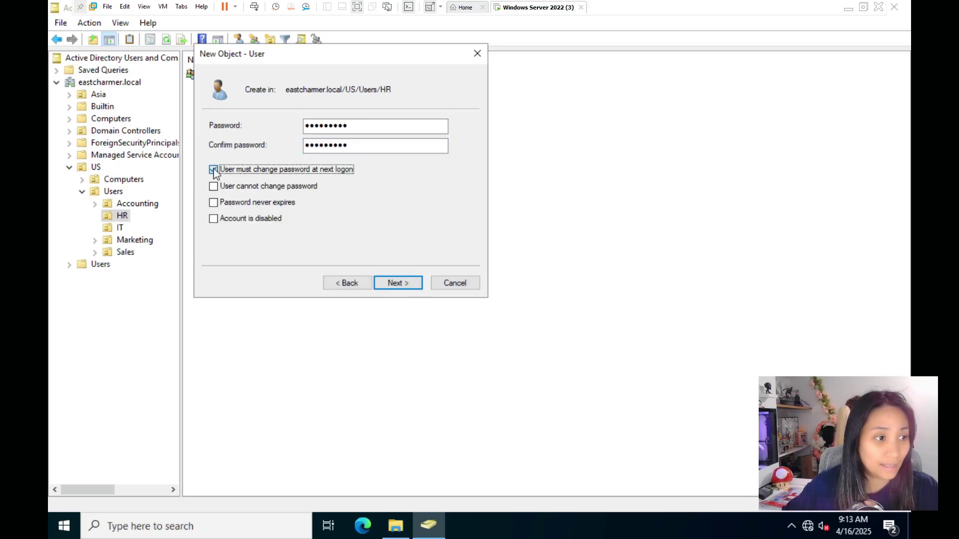
{"action": "left_click", "coordinate": [213, 202]}
{"action": "left_click", "coordinate": [408, 287]}
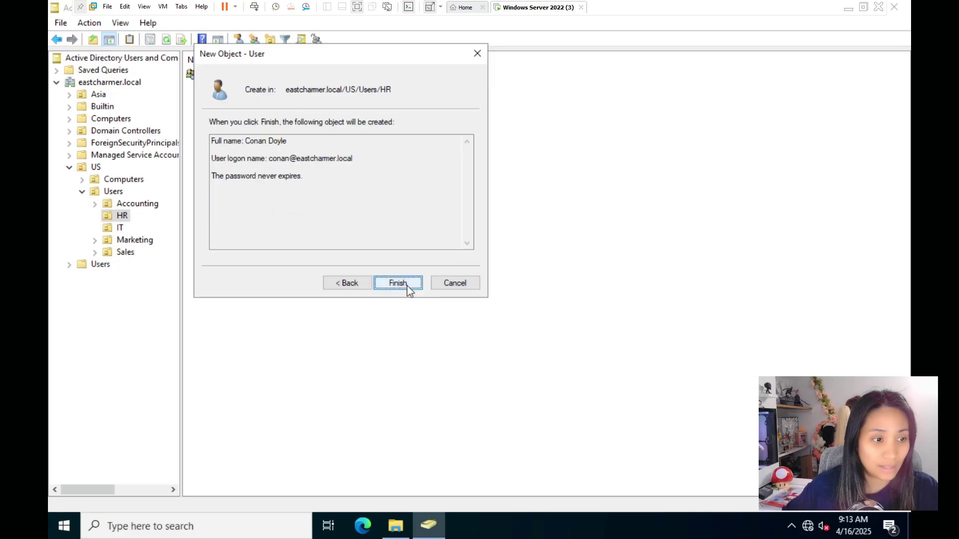
{"action": "left_click", "coordinate": [406, 286]}
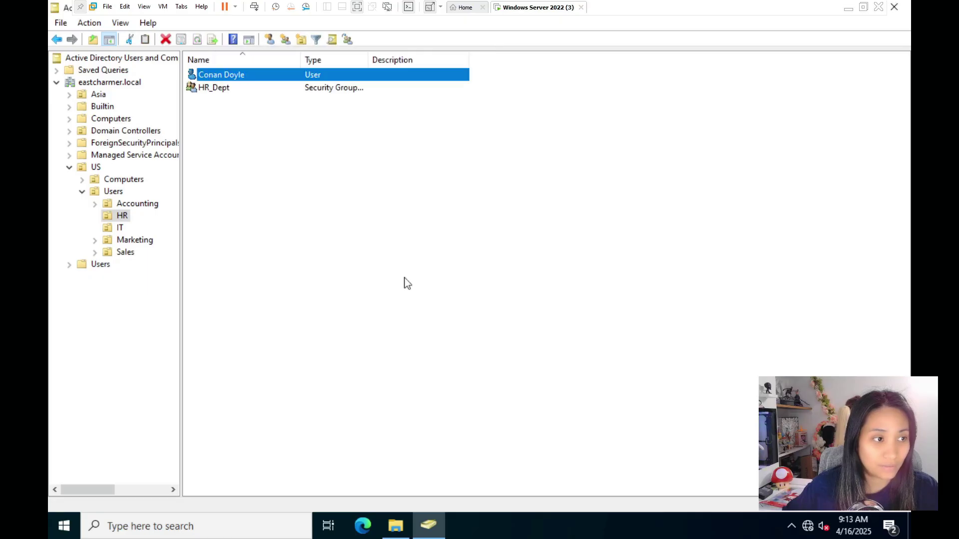
Add the new HR user to HR_Dept through its Member Of tab and apply.
{"action": "left_click", "coordinate": [245, 76]}
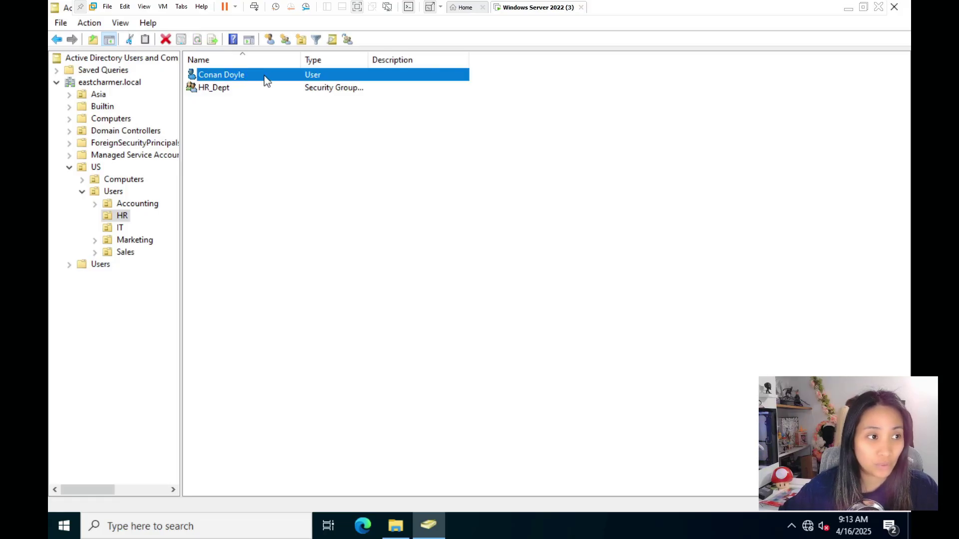
{"action": "right_click", "coordinate": [266, 81]}
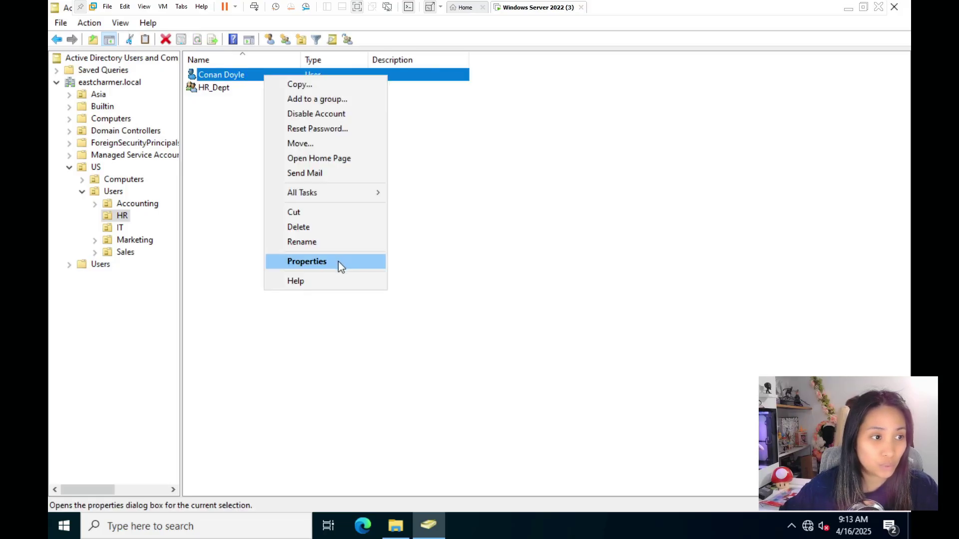
{"action": "left_click", "coordinate": [337, 262]}
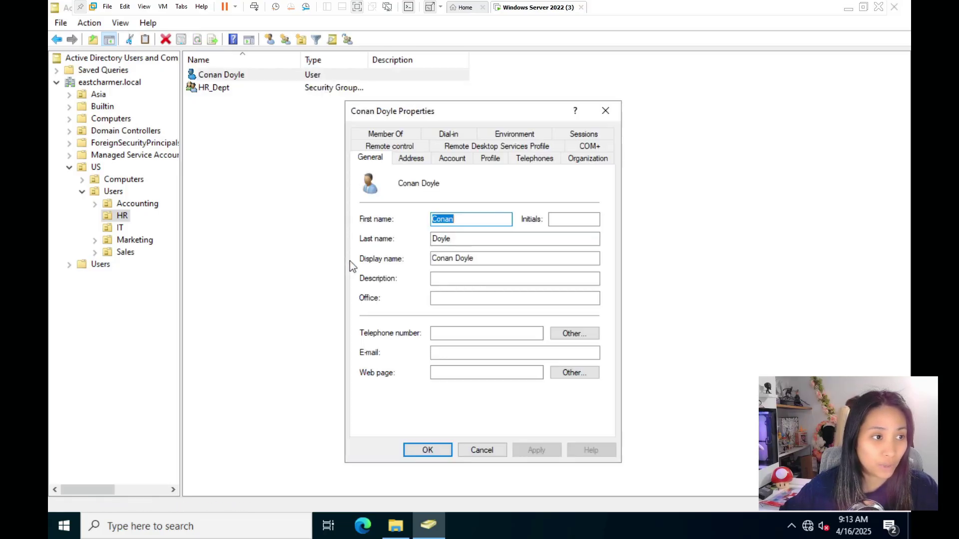
{"action": "left_click", "coordinate": [409, 134]}
{"action": "left_click", "coordinate": [390, 320]}
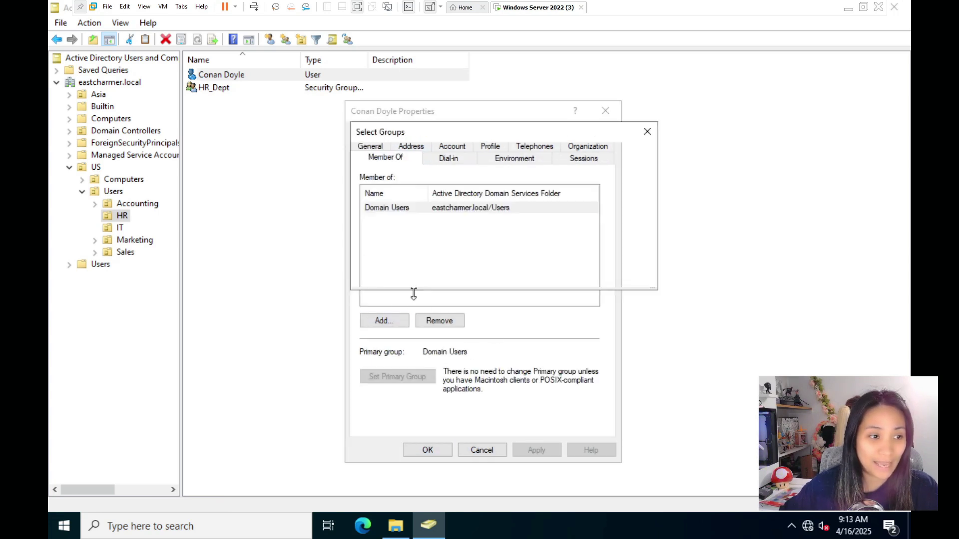
{"action": "type", "text": "HR"}
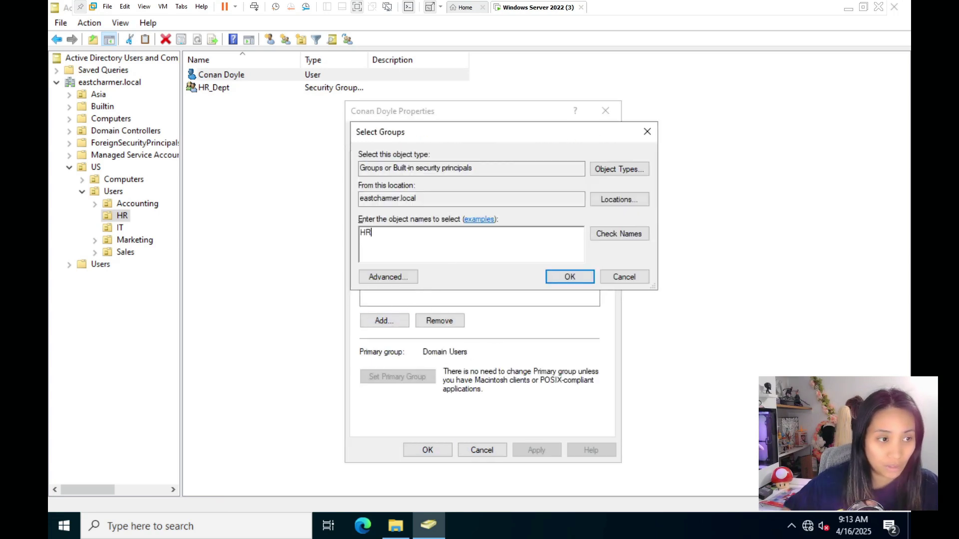
{"action": "left_click", "coordinate": [636, 237]}
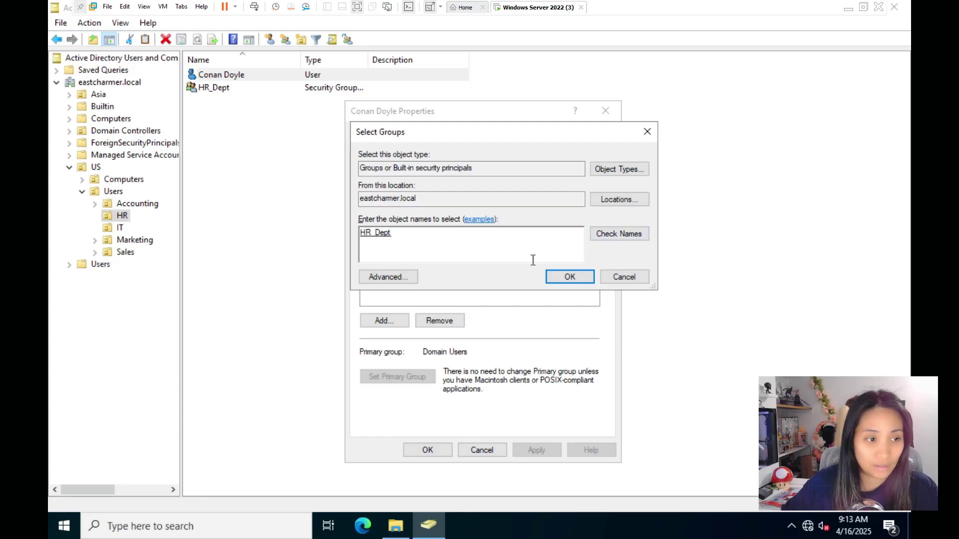
{"action": "left_click", "coordinate": [556, 276]}
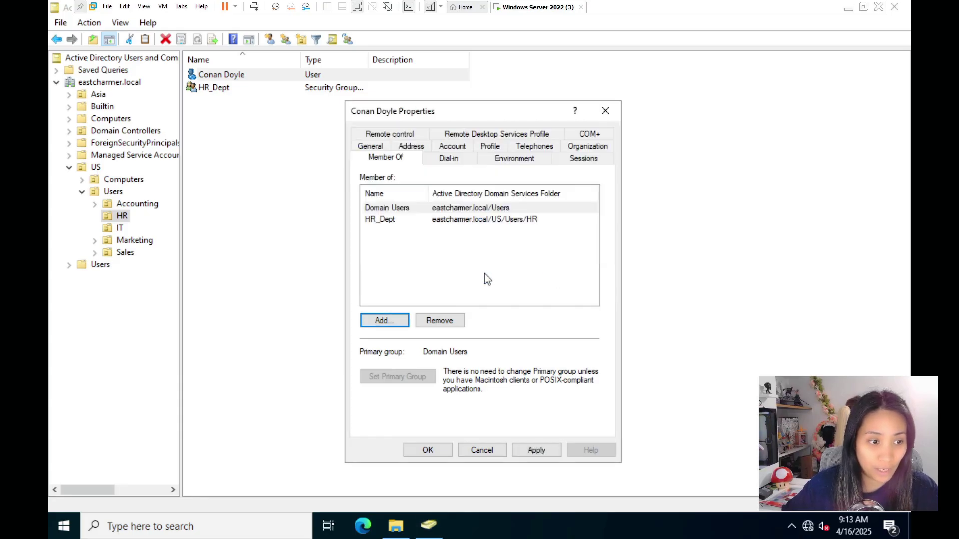
{"action": "left_click", "coordinate": [524, 448]}
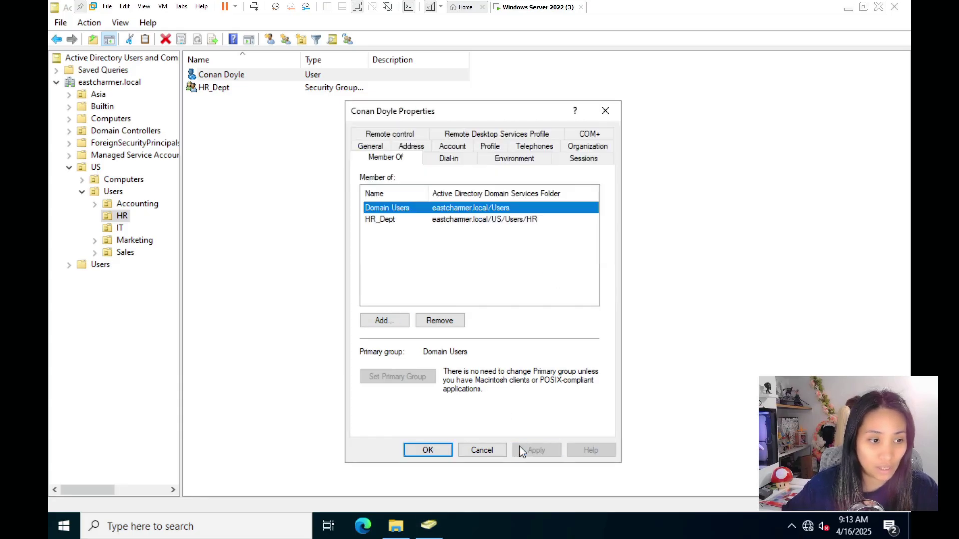
{"action": "left_click", "coordinate": [426, 451]}
Check that HR_Dept's Members tab lists the new user.
{"action": "double_click", "coordinate": [229, 88]}
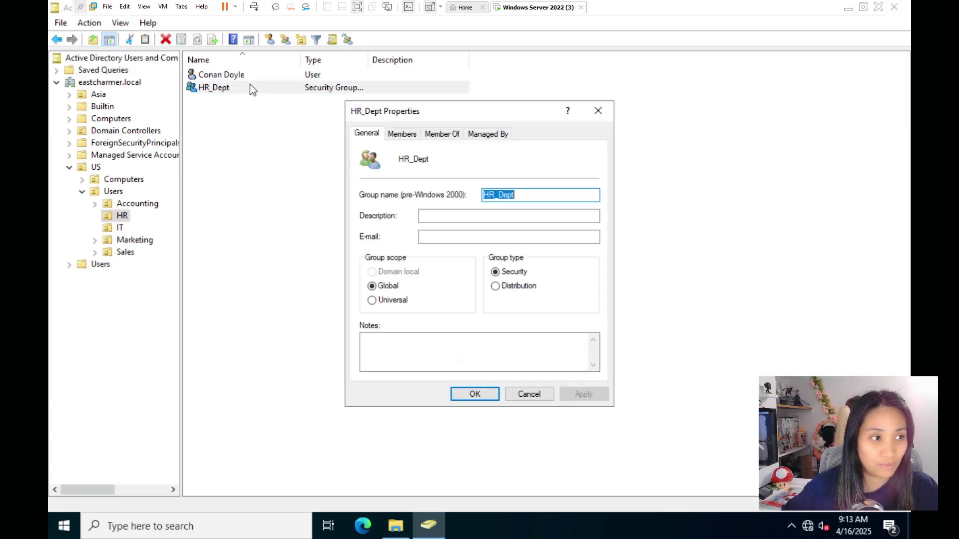
{"action": "left_click", "coordinate": [395, 133]}
{"action": "left_click", "coordinate": [433, 222]}
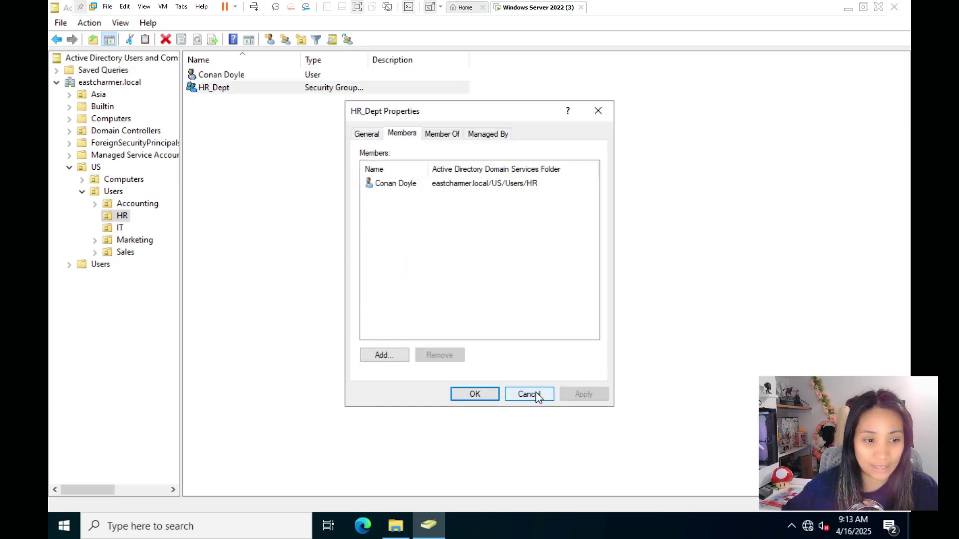
{"action": "left_click", "coordinate": [480, 395]}
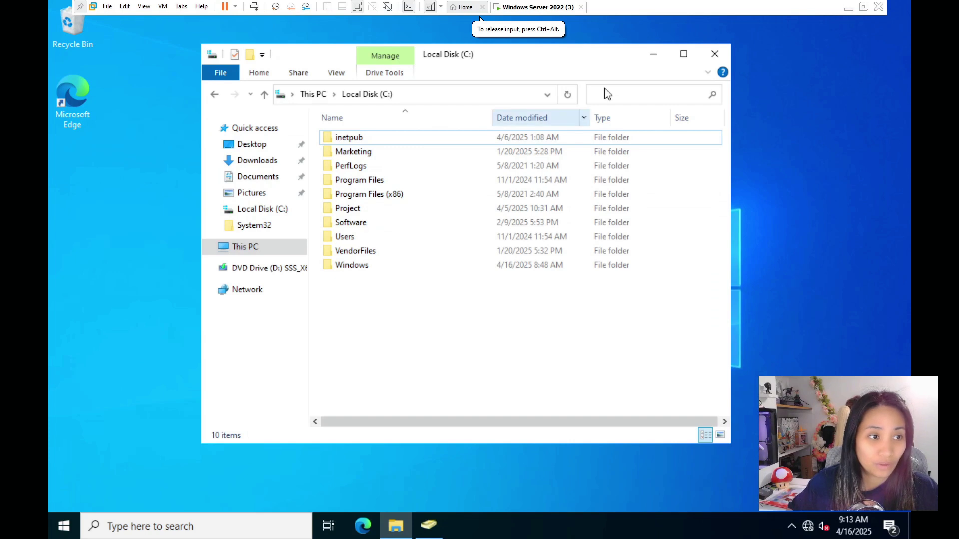
Create a folder named DeptShares on Local Disk (C:).
{"action": "left_click", "coordinate": [245, 248]}
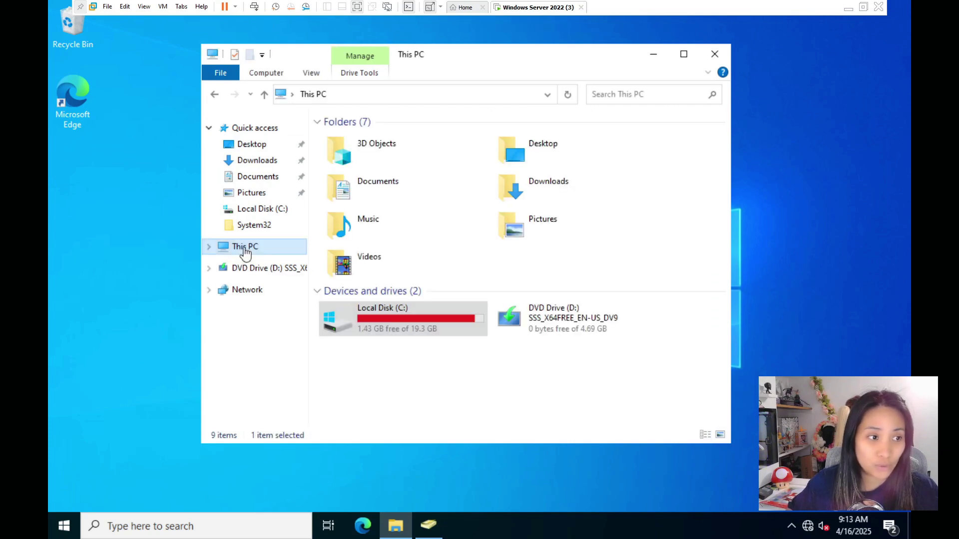
{"action": "double_click", "coordinate": [382, 319]}
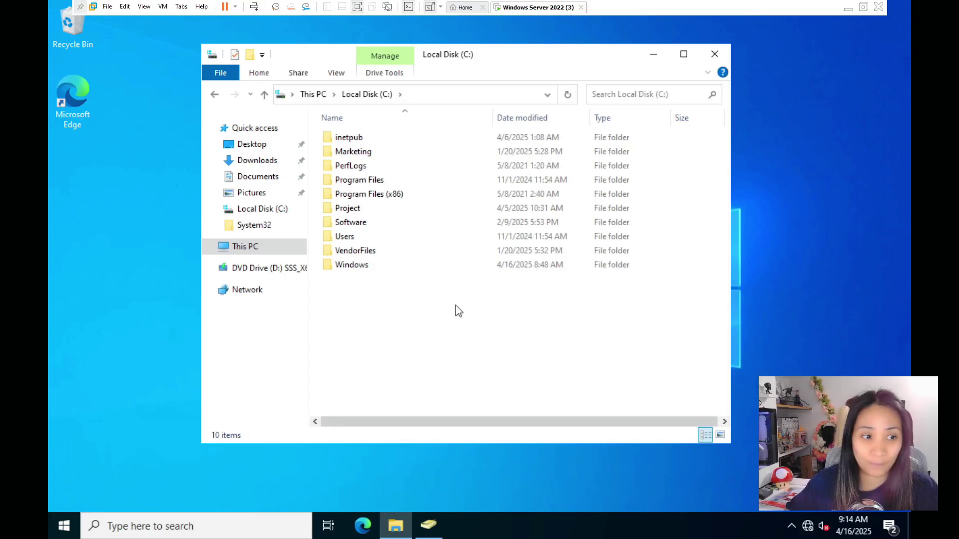
{"action": "right_click", "coordinate": [383, 293]}
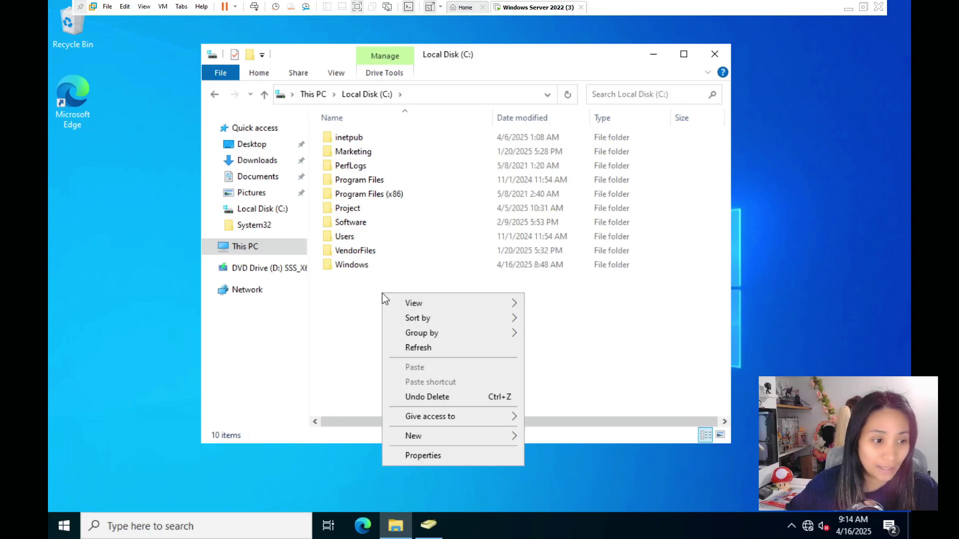
{"action": "mouse_move", "coordinate": [440, 439]}
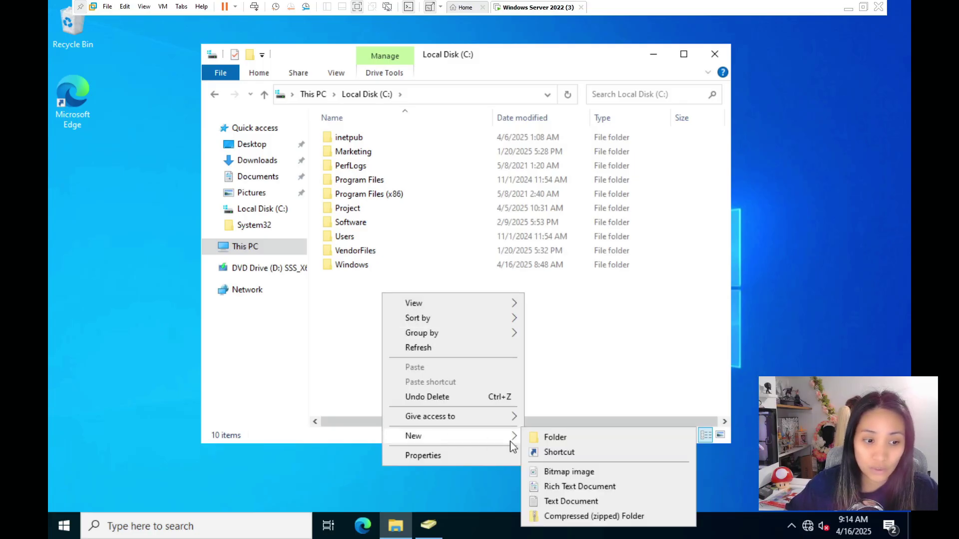
{"action": "left_click", "coordinate": [585, 439]}
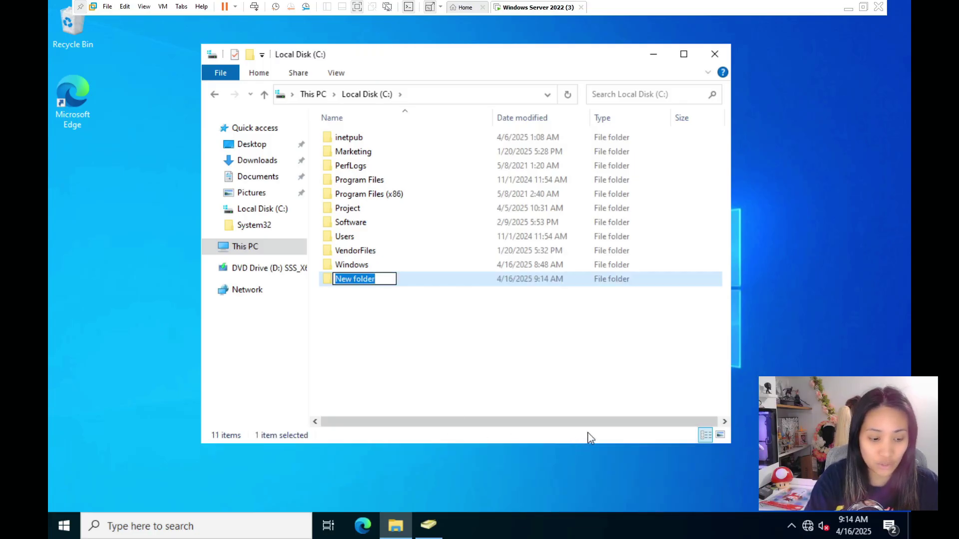
{"action": "type", "text": "Dept"}
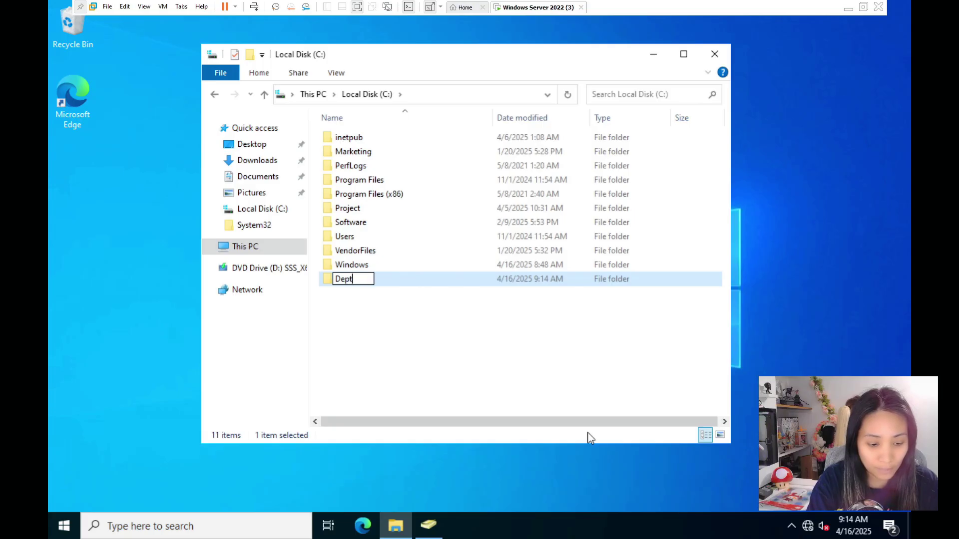
{"action": "type", "text": "Sahre"}
{"action": "key", "text": "BackSpace"}
{"action": "key", "text": "BackSpace"}
{"action": "key", "text": "BackSpace"}
{"action": "key", "text": "BackSpace"}
{"action": "type", "text": "hares"}
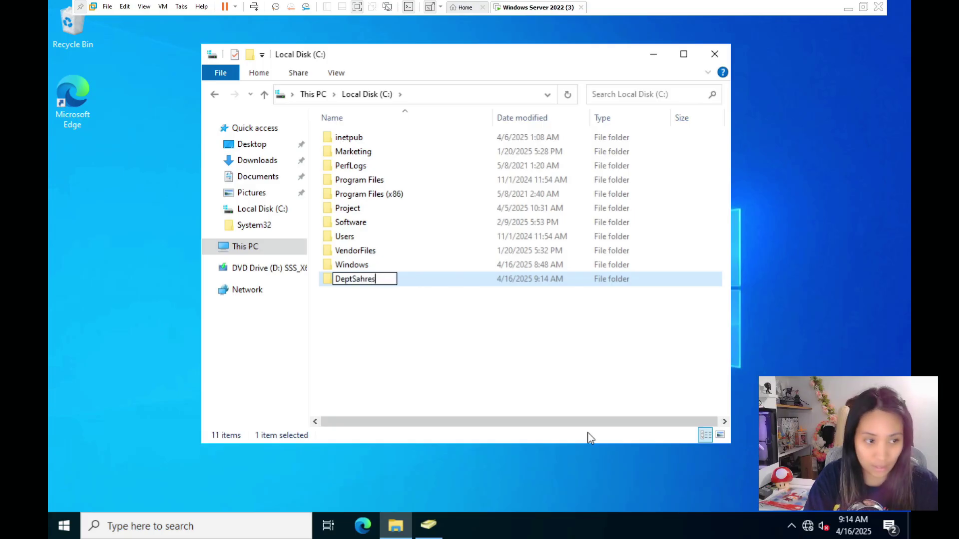
{"action": "key", "text": "Return"}
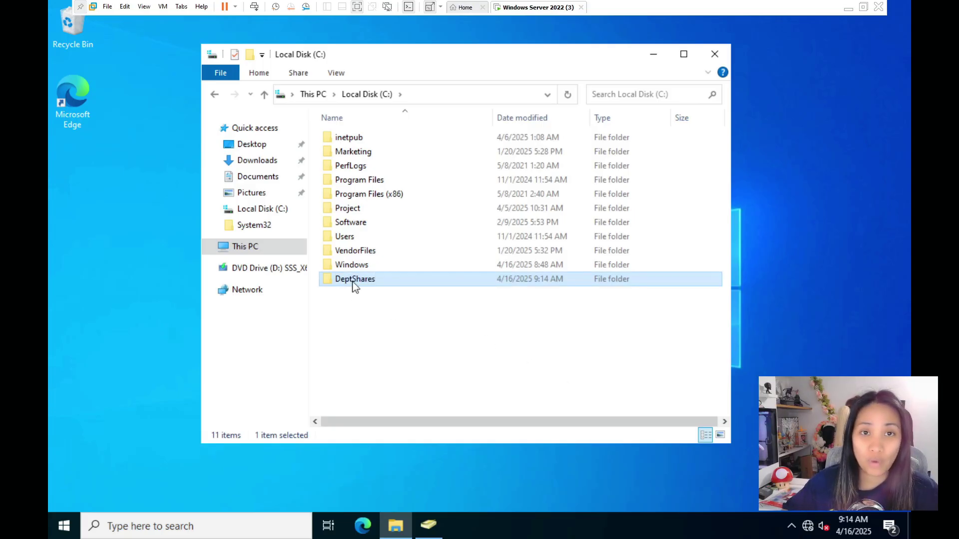
Inside DeptShares, create two subfolders named HR and IT.
{"action": "double_click", "coordinate": [355, 281]}
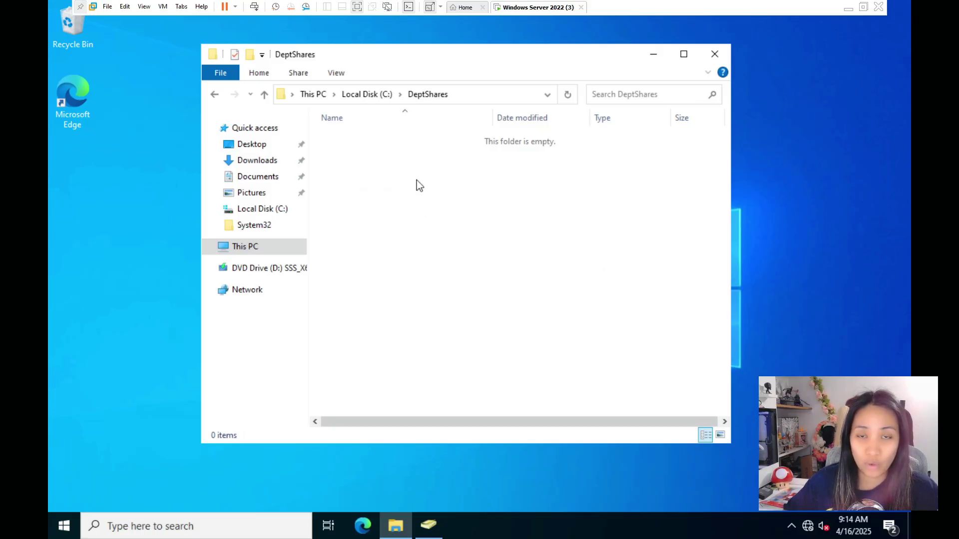
{"action": "right_click", "coordinate": [398, 160]}
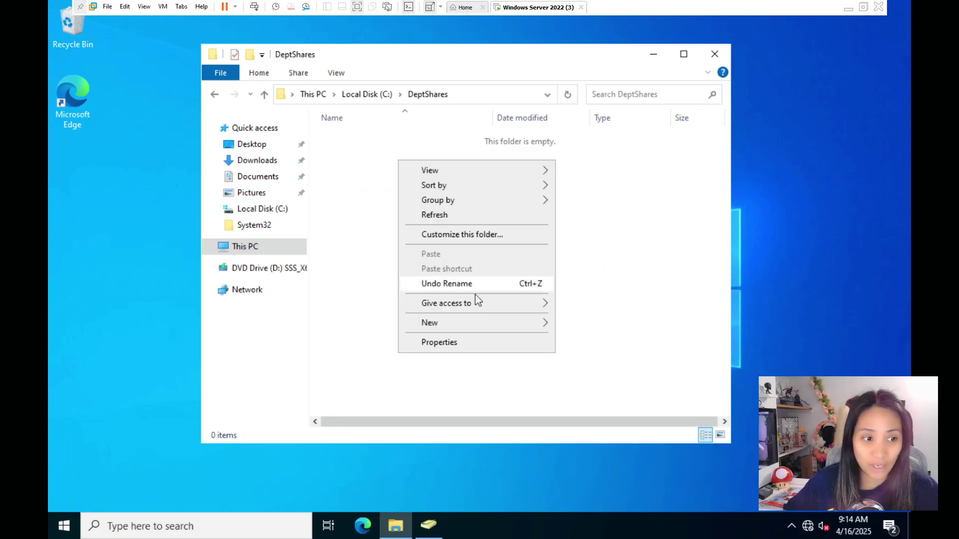
{"action": "mouse_move", "coordinate": [472, 323]}
{"action": "left_click", "coordinate": [580, 324]}
{"action": "type", "text": "HR"}
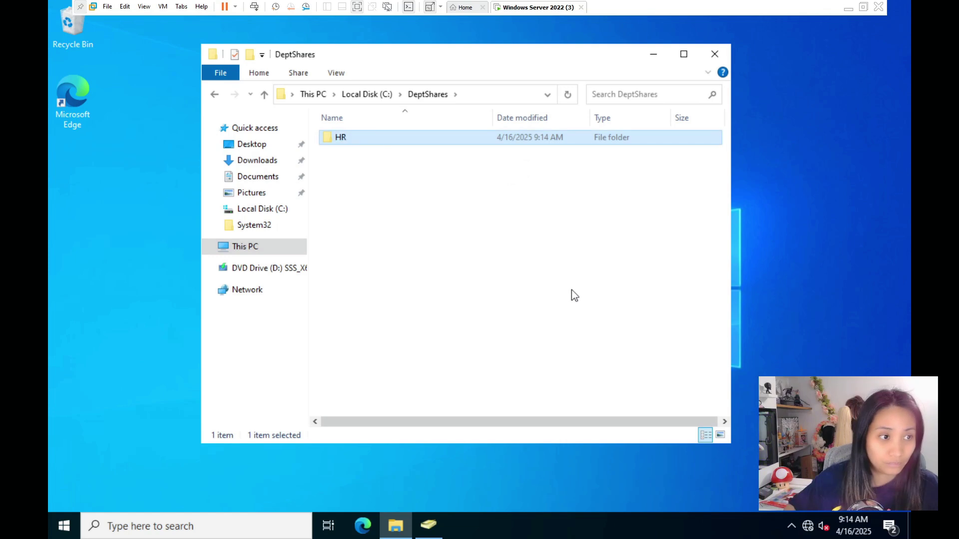
{"action": "right_click", "coordinate": [403, 203]}
{"action": "mouse_move", "coordinate": [460, 366]}
{"action": "left_click", "coordinate": [580, 364]}
{"action": "type", "text": "IT"}
{"action": "key", "text": "Return"}
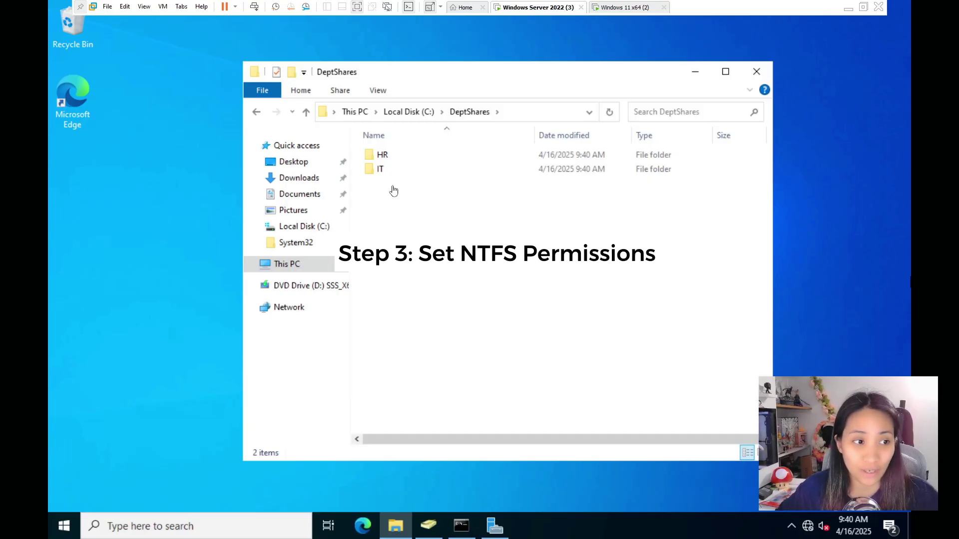
Open the HR folder's Security permissions for editing.
{"action": "left_click", "coordinate": [394, 158]}
{"action": "right_click", "coordinate": [396, 152]}
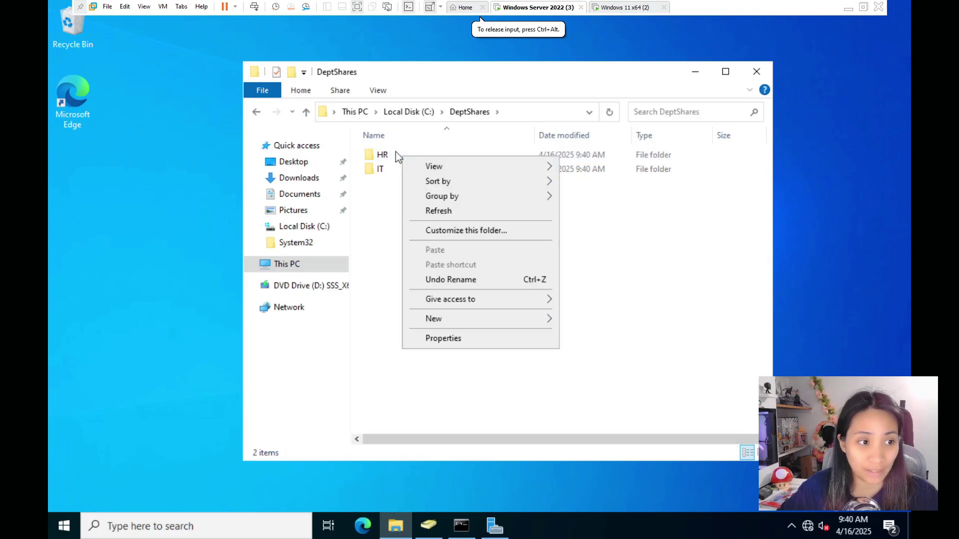
{"action": "right_click", "coordinate": [383, 154]}
{"action": "left_click", "coordinate": [450, 381]}
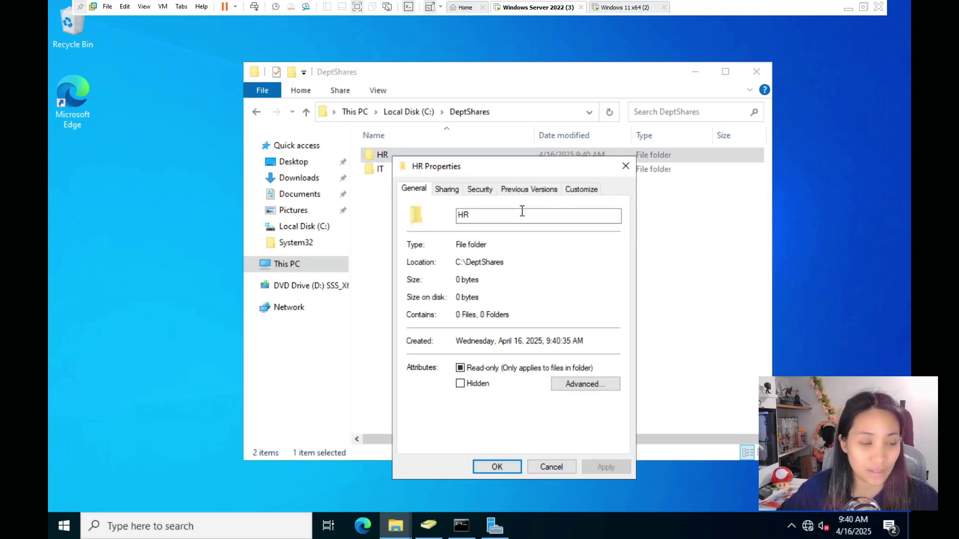
{"action": "left_click", "coordinate": [481, 191]}
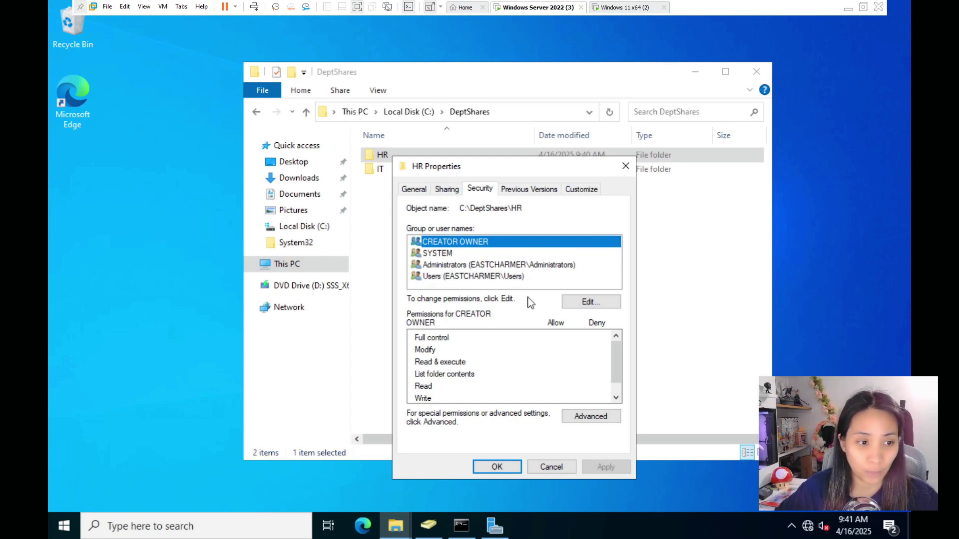
{"action": "left_click", "coordinate": [571, 302]}
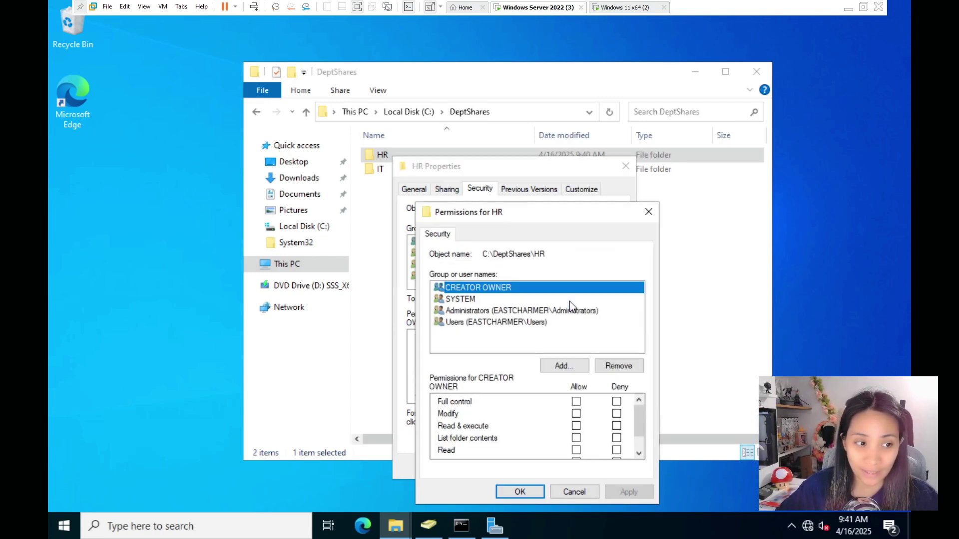
Try removing the inherited Users group, dismiss the inheritance warning, and cancel.
{"action": "left_click", "coordinate": [516, 325]}
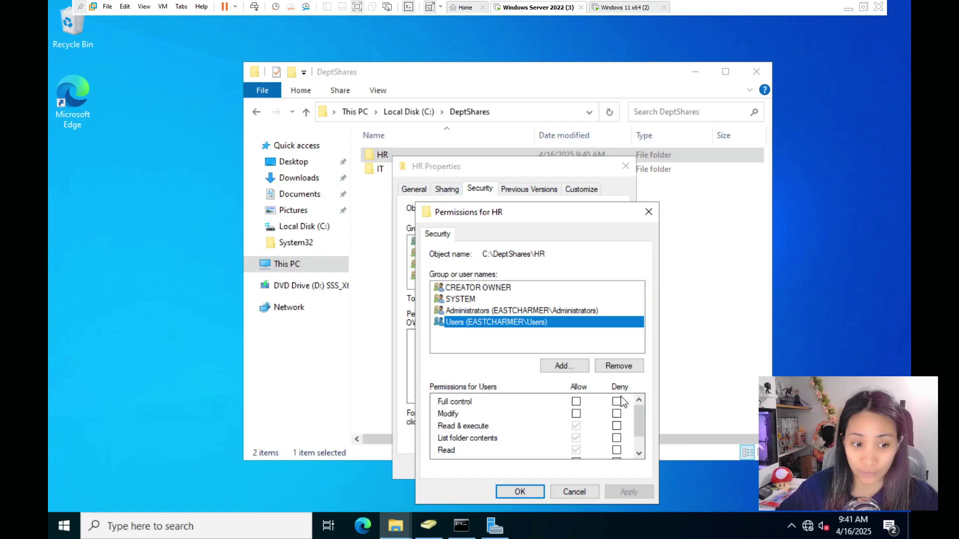
{"action": "left_click", "coordinate": [619, 369]}
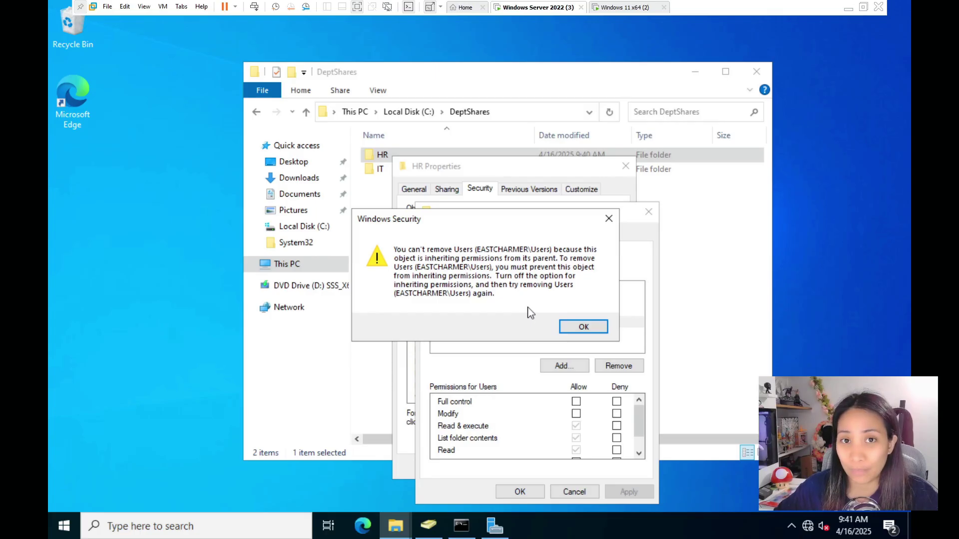
{"action": "left_click", "coordinate": [582, 328]}
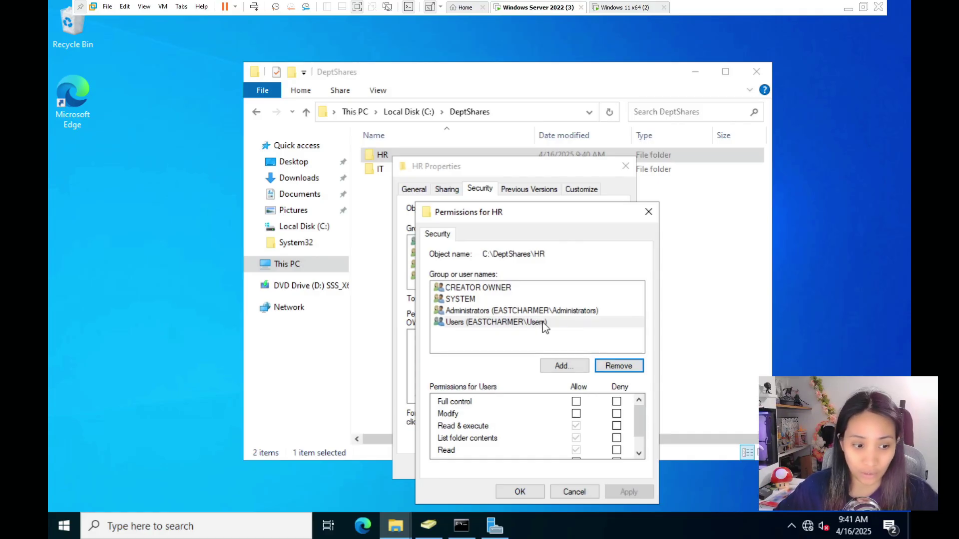
{"action": "left_click", "coordinate": [568, 494]}
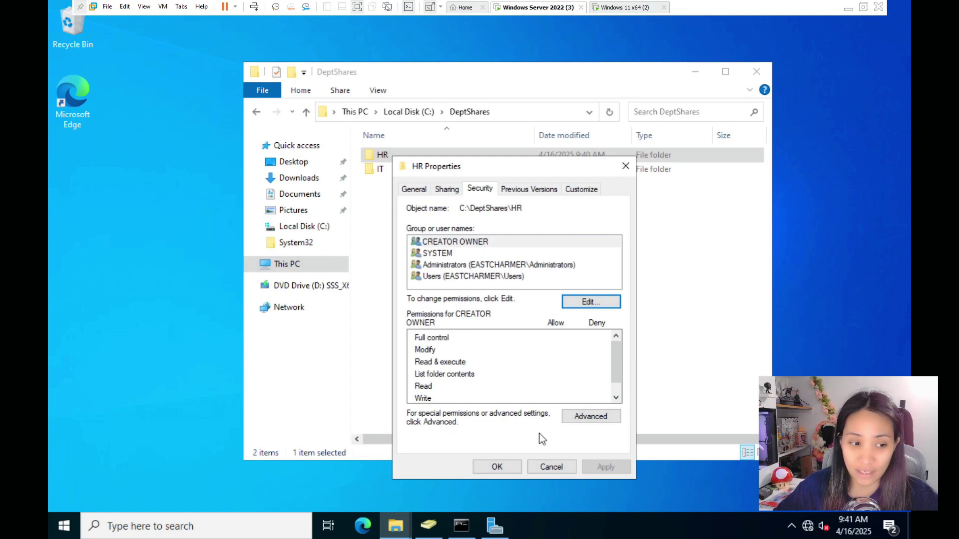
Disable HR inheritance converting permissions, remove both Users entries, and apply.
{"action": "left_click", "coordinate": [587, 418]}
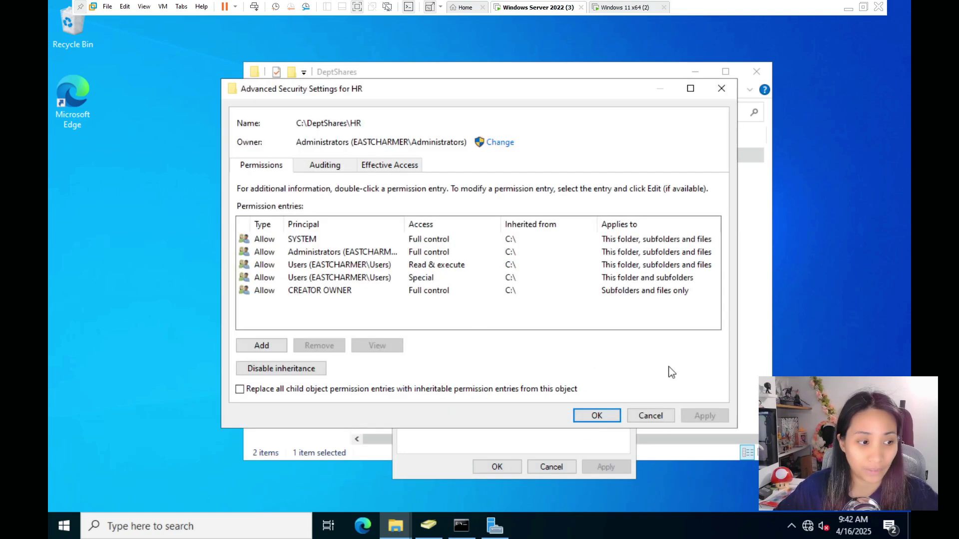
{"action": "left_click", "coordinate": [278, 375]}
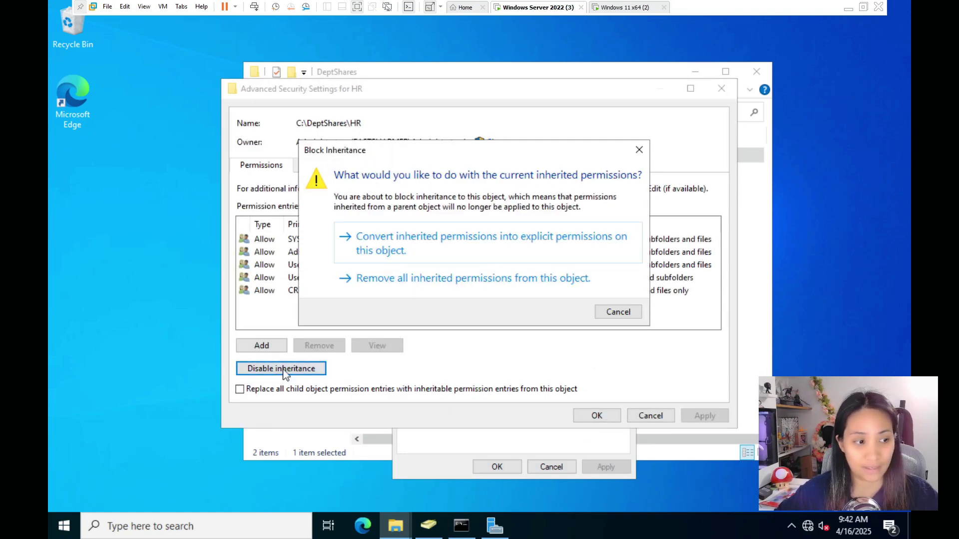
{"action": "left_click", "coordinate": [474, 247]}
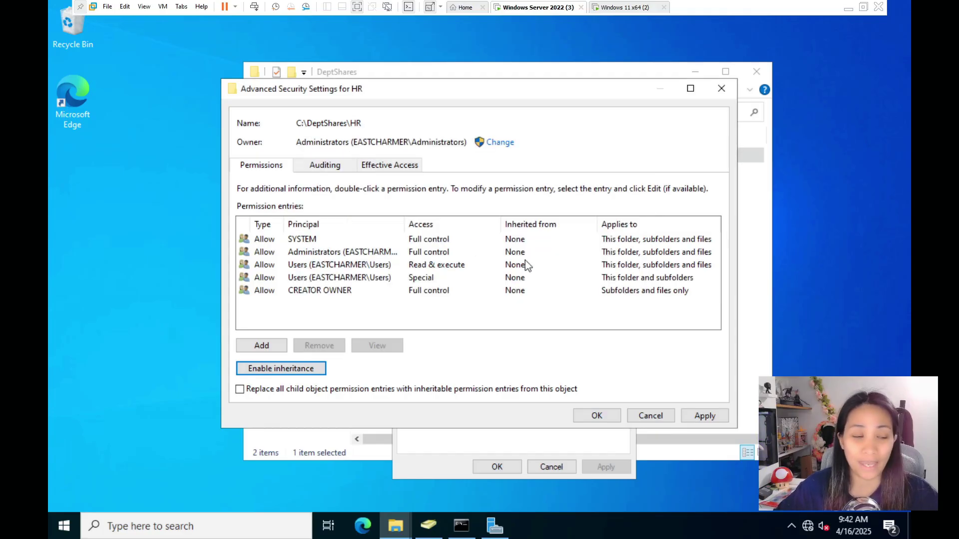
{"action": "left_click", "coordinate": [344, 265]}
{"action": "left_click", "coordinate": [319, 346]}
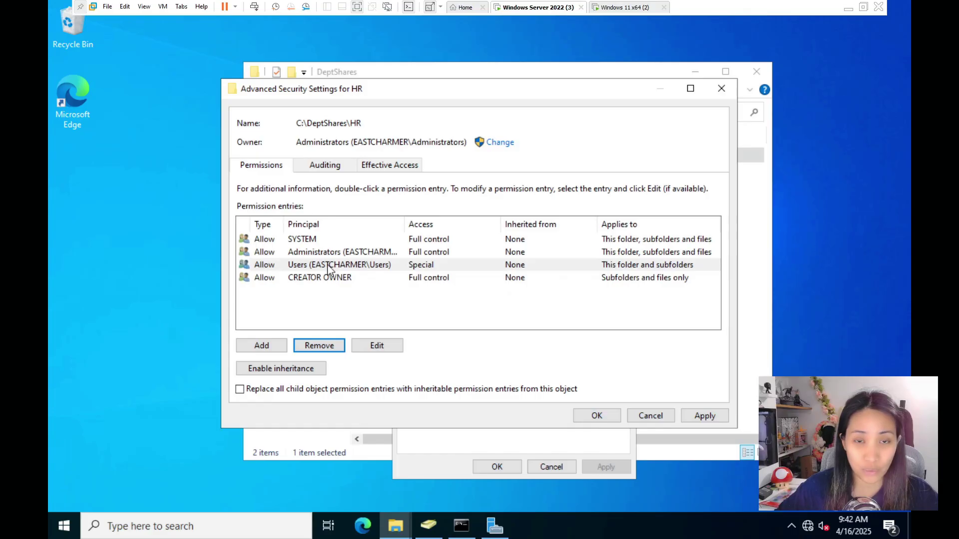
{"action": "left_click", "coordinate": [330, 269]}
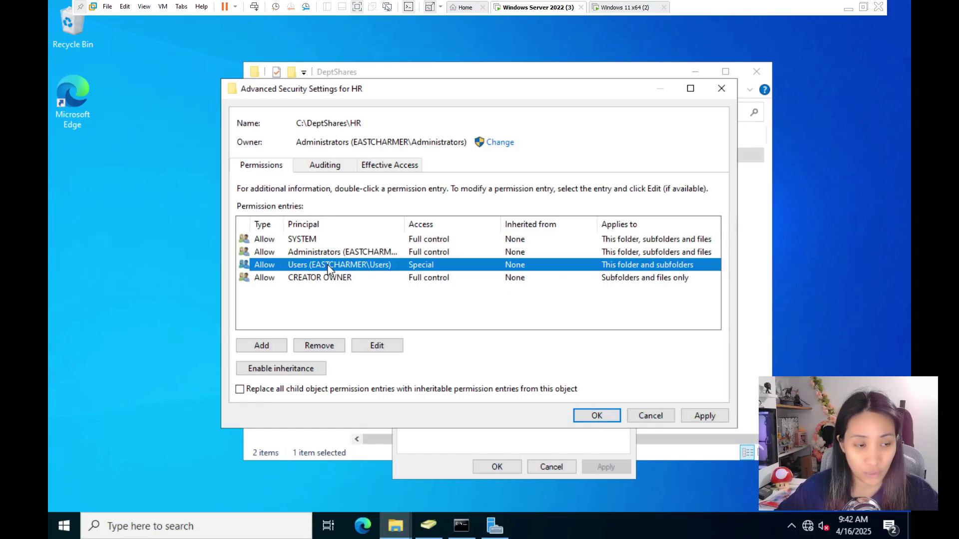
{"action": "left_click", "coordinate": [318, 345]}
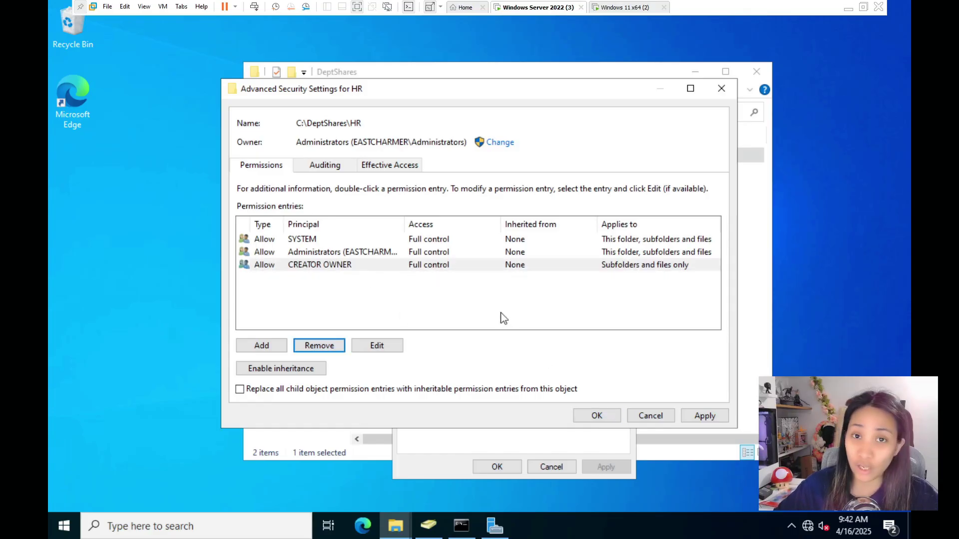
{"action": "left_click", "coordinate": [559, 305]}
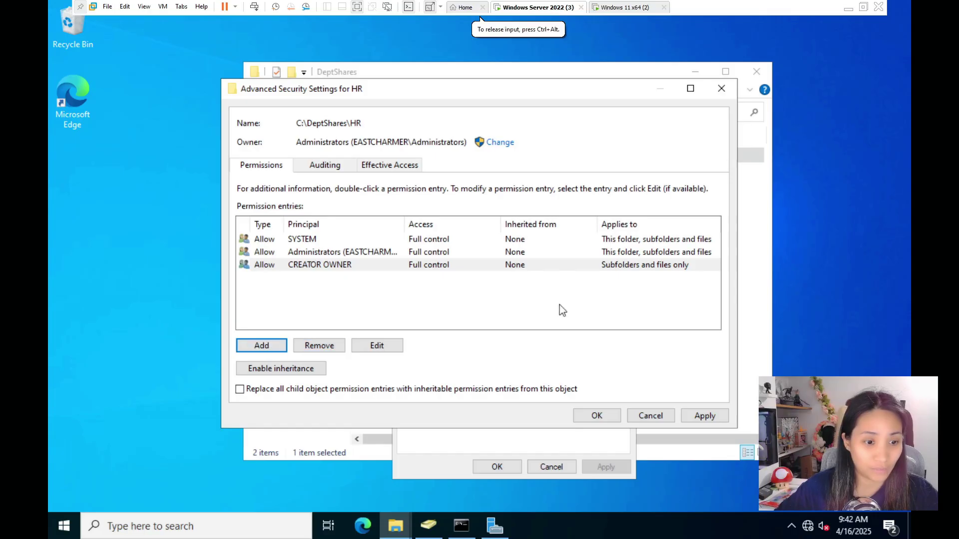
{"action": "left_click", "coordinate": [702, 417]}
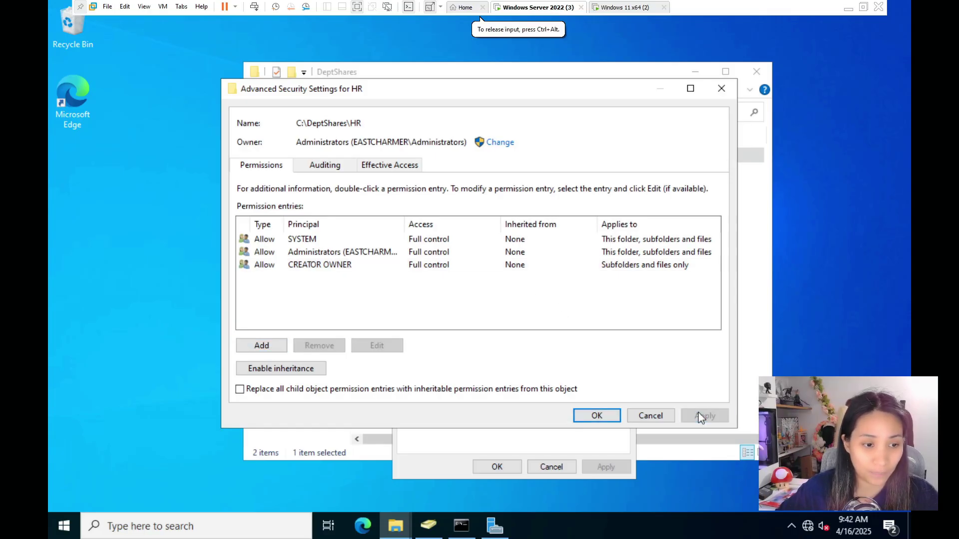
{"action": "left_click", "coordinate": [604, 418]}
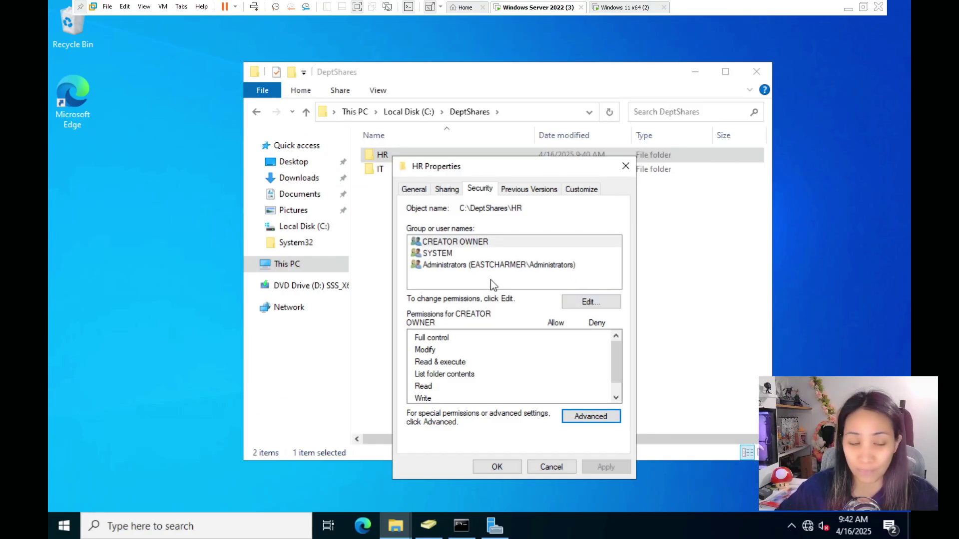
Add HR_Dept to the HR folder's permissions with Allow Full control and apply.
{"action": "left_click", "coordinate": [578, 302]}
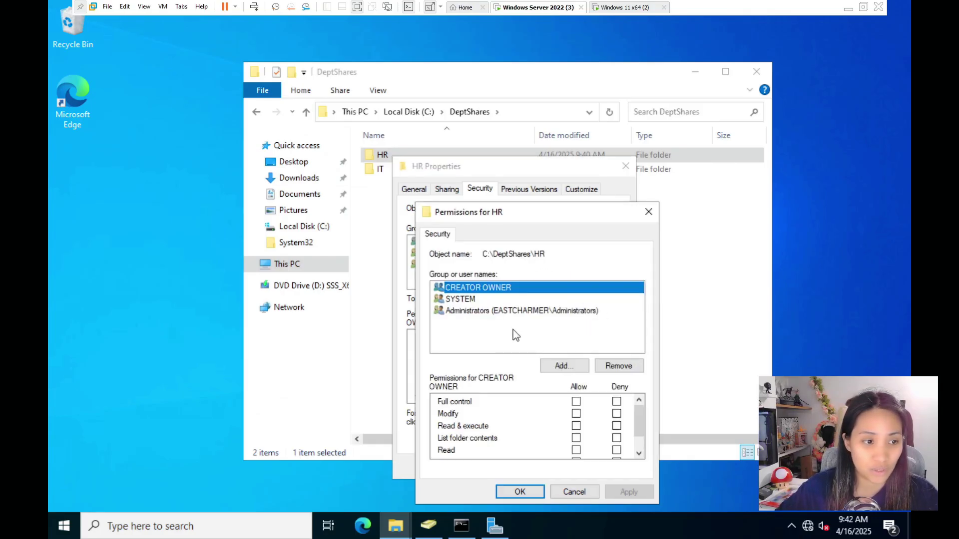
{"action": "left_click", "coordinate": [564, 368]}
{"action": "type", "text": "HR"}
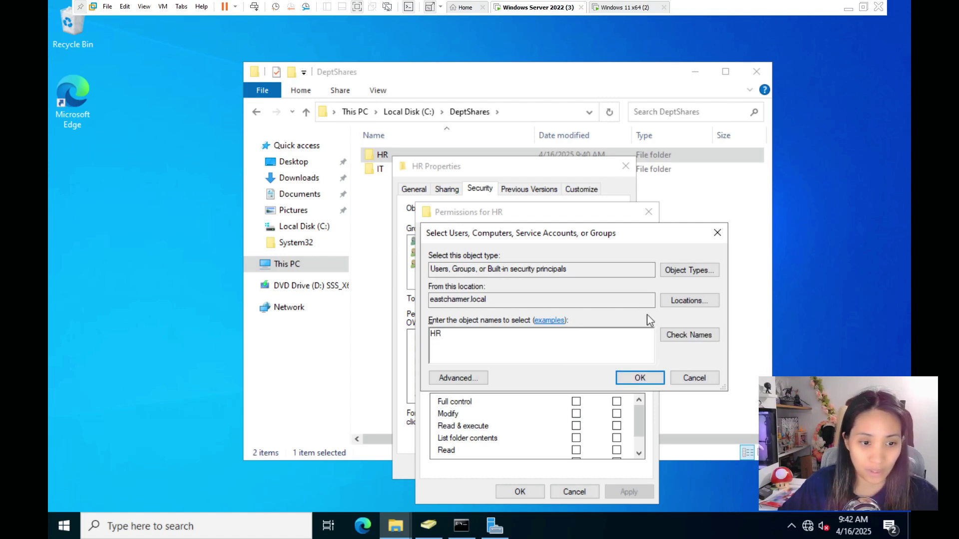
{"action": "left_click", "coordinate": [688, 335]}
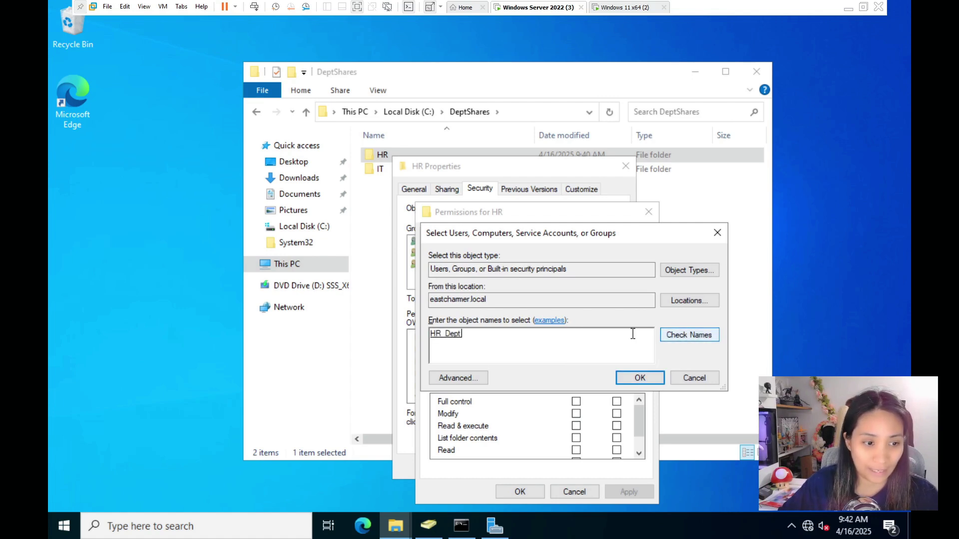
{"action": "left_click", "coordinate": [642, 378]}
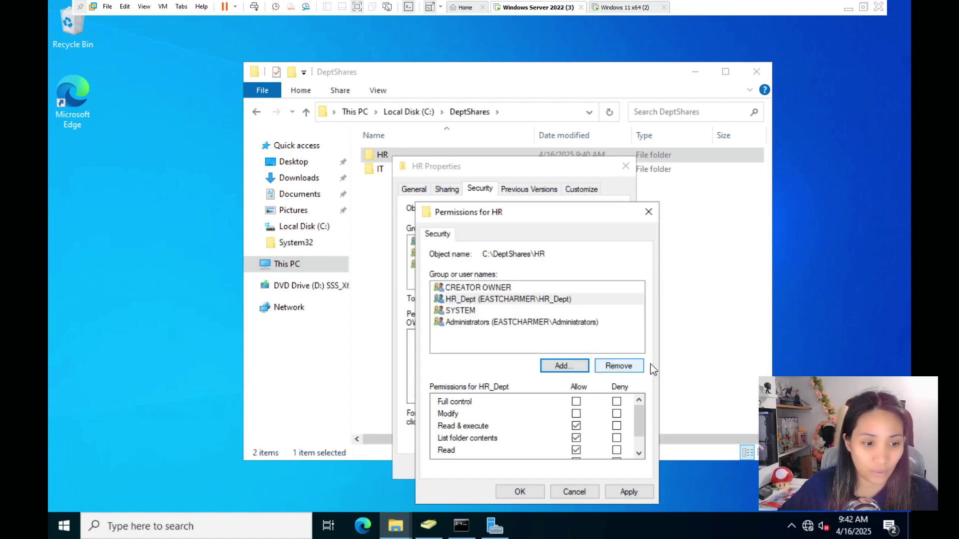
{"action": "left_click", "coordinate": [577, 403]}
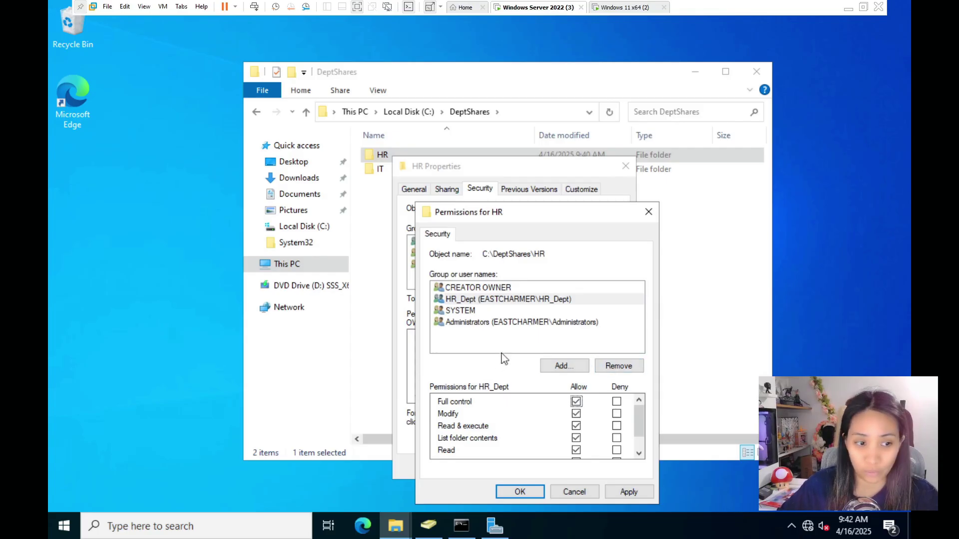
{"action": "left_click", "coordinate": [628, 491]}
{"action": "left_click", "coordinate": [507, 495]}
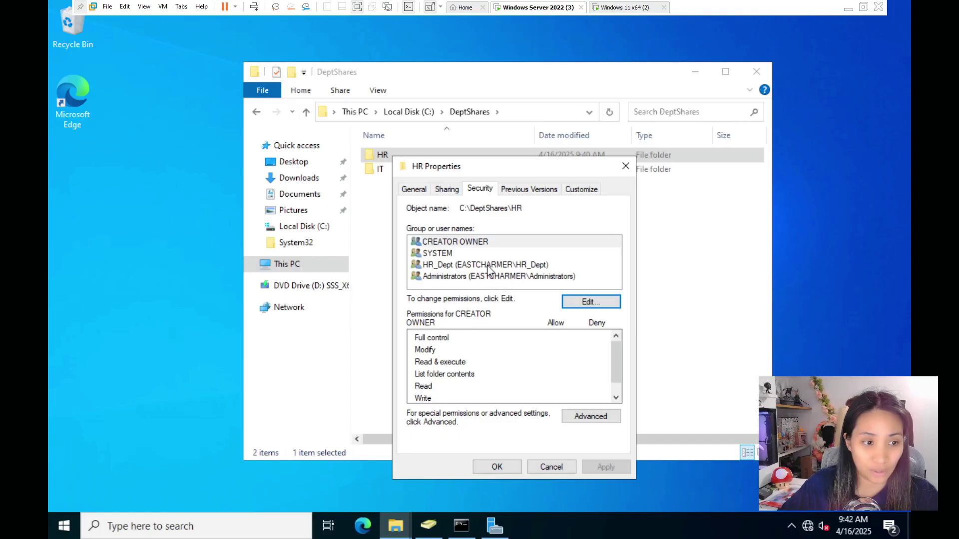
Confirm HR_Dept's permissions and close the HR folder's properties.
{"action": "left_click", "coordinate": [488, 266]}
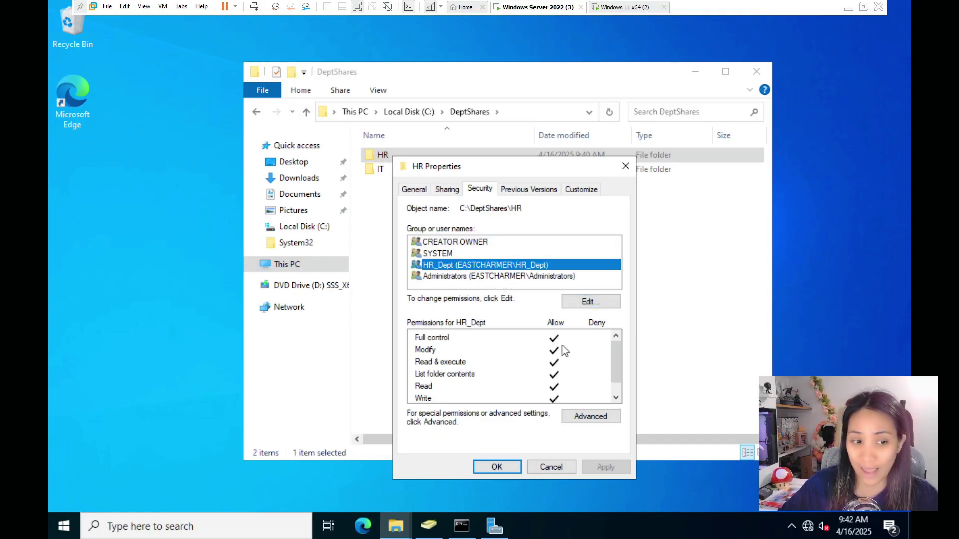
{"action": "left_click", "coordinate": [508, 467]}
{"action": "left_click", "coordinate": [393, 170]}
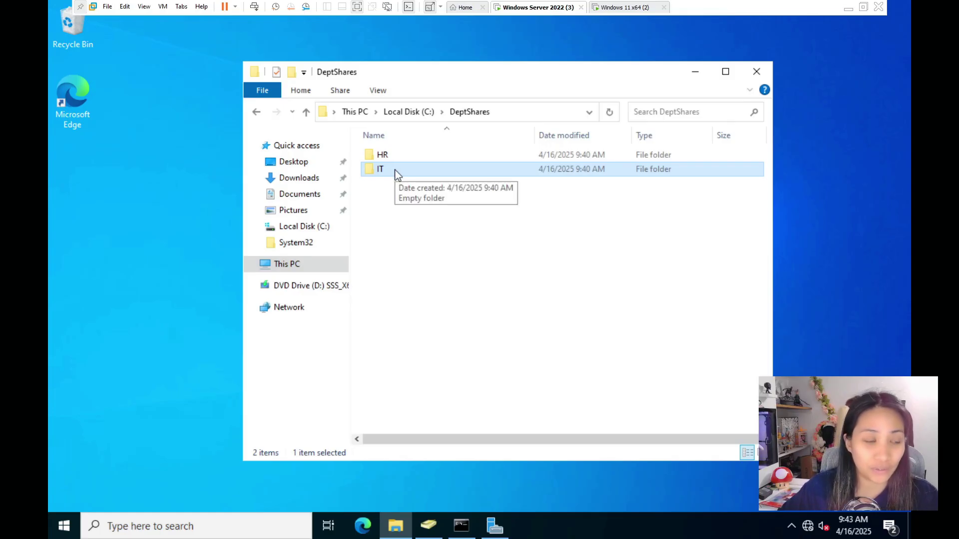
Disable inheritance on the IT folder, converting inherited permissions to explicit ones.
{"action": "right_click", "coordinate": [397, 174]}
{"action": "left_click", "coordinate": [441, 394]}
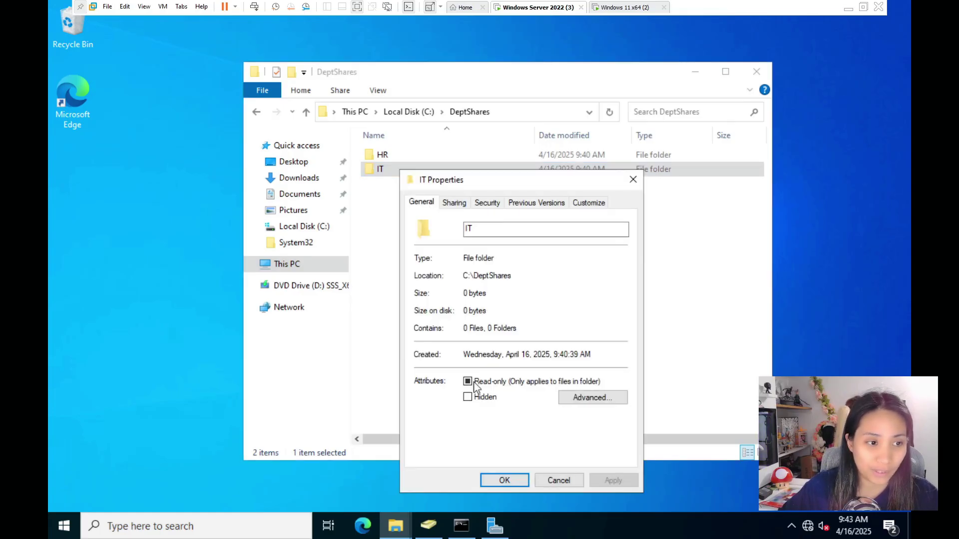
{"action": "left_click", "coordinate": [486, 203]}
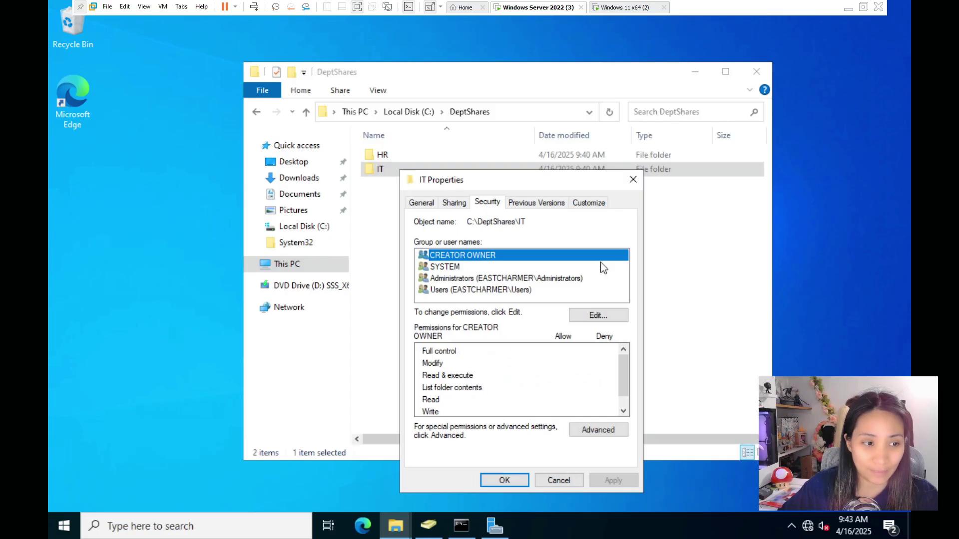
{"action": "left_click", "coordinate": [602, 430]}
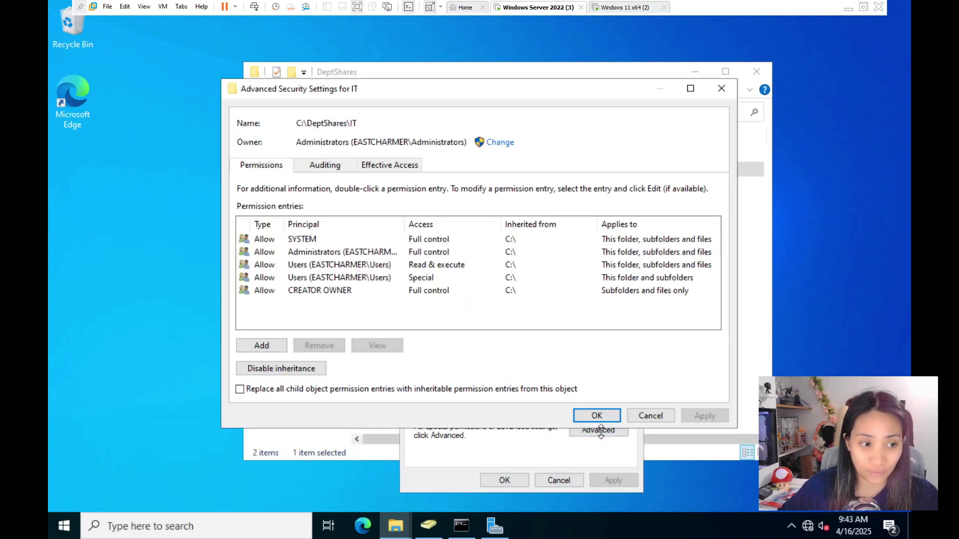
{"action": "left_click", "coordinate": [317, 372]}
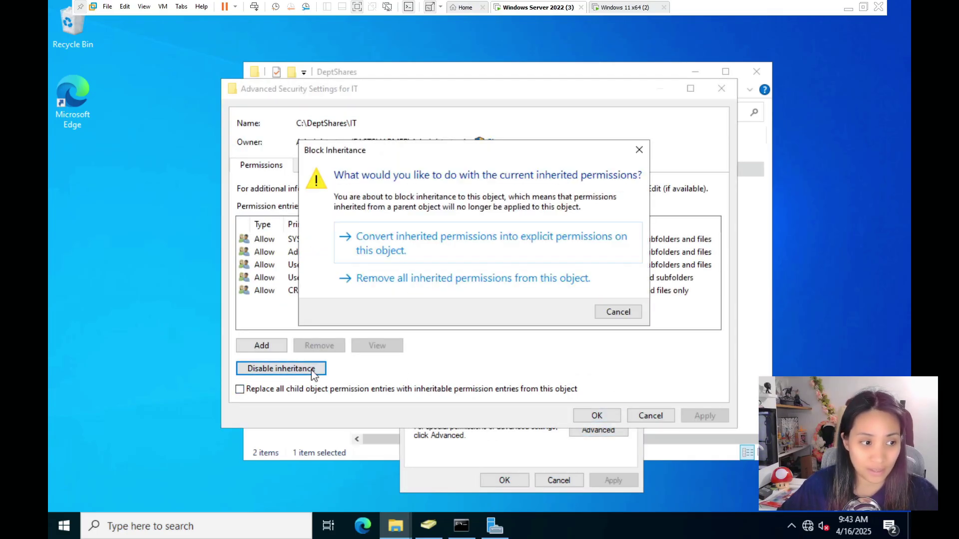
{"action": "left_click", "coordinate": [455, 251]}
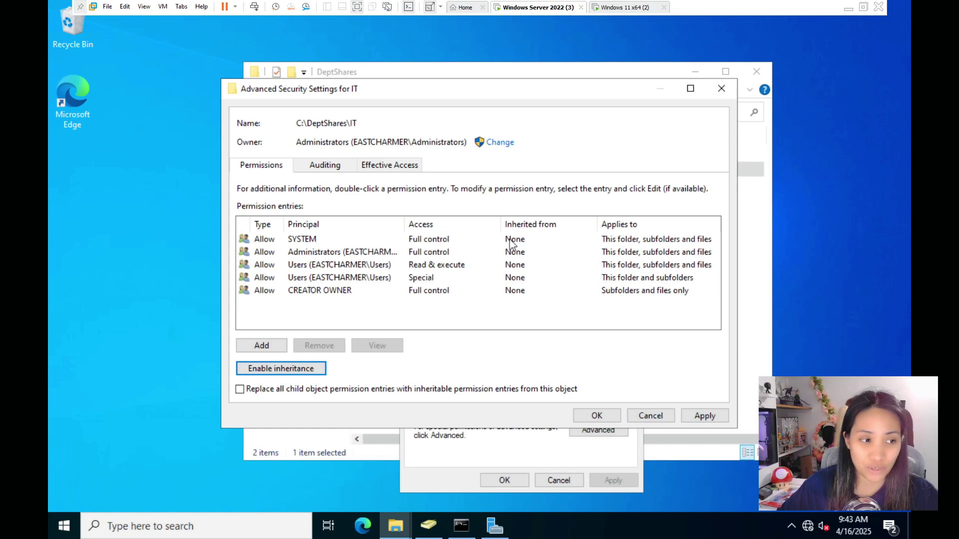
Remove both Users entries (Read & execute and Special) from IT and apply.
{"action": "left_click", "coordinate": [301, 266]}
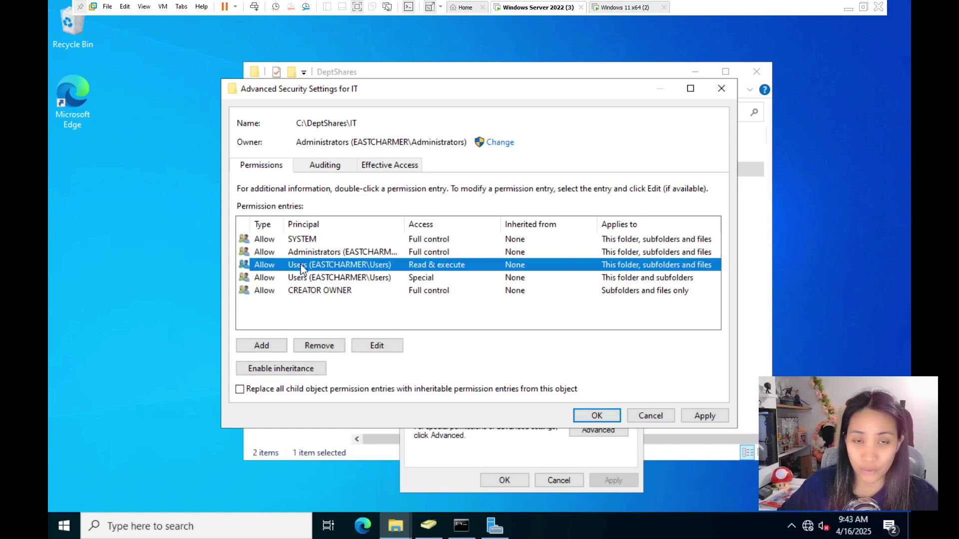
{"action": "left_click", "coordinate": [325, 345]}
{"action": "left_click", "coordinate": [328, 257]}
{"action": "left_click", "coordinate": [329, 266]}
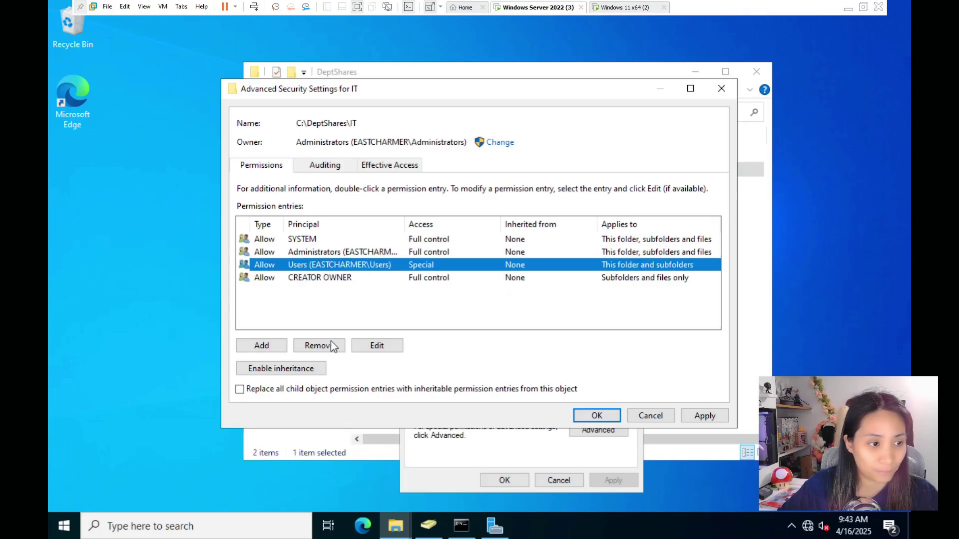
{"action": "left_click", "coordinate": [330, 345]}
{"action": "left_click", "coordinate": [712, 416]}
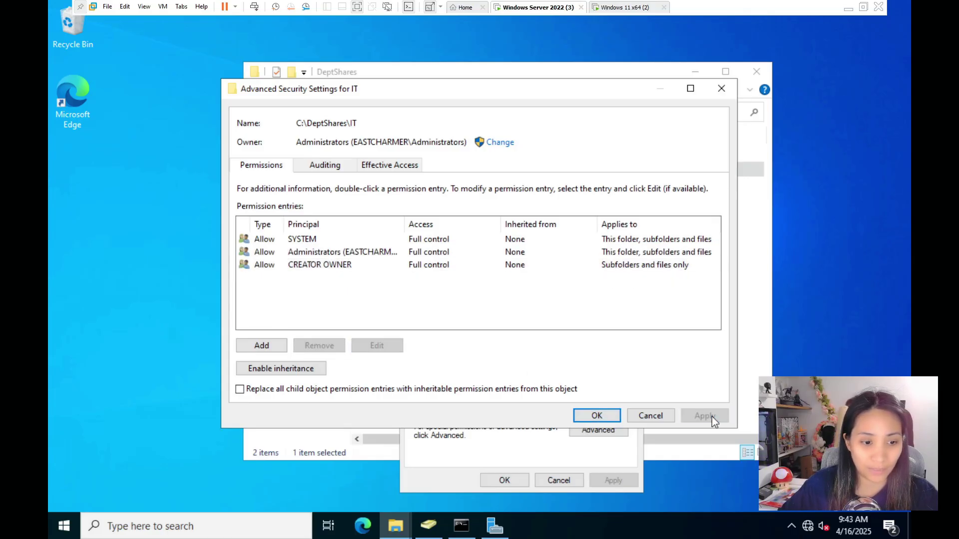
{"action": "left_click", "coordinate": [613, 422]}
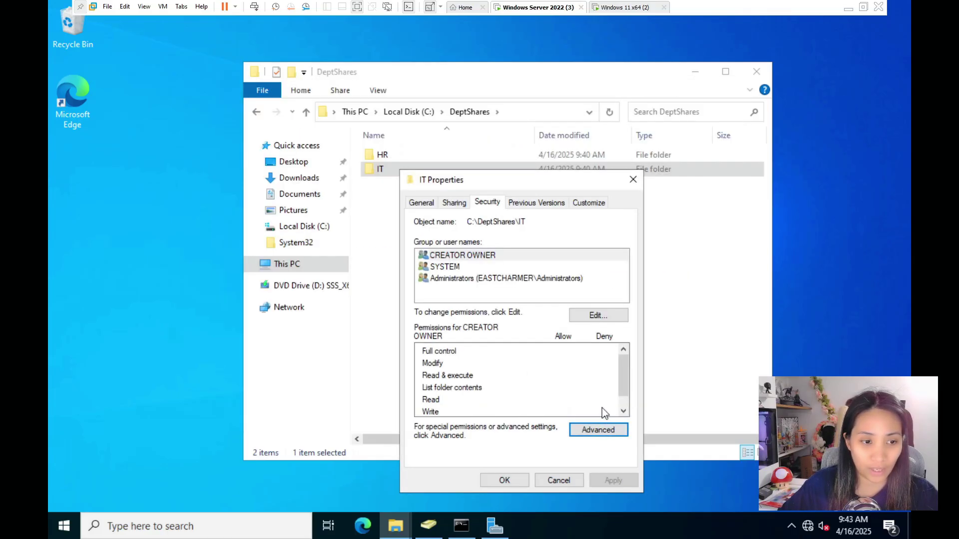
Add the IT-Dept group to the IT folder's permissions.
{"action": "left_click", "coordinate": [586, 314]}
{"action": "left_click", "coordinate": [571, 366]}
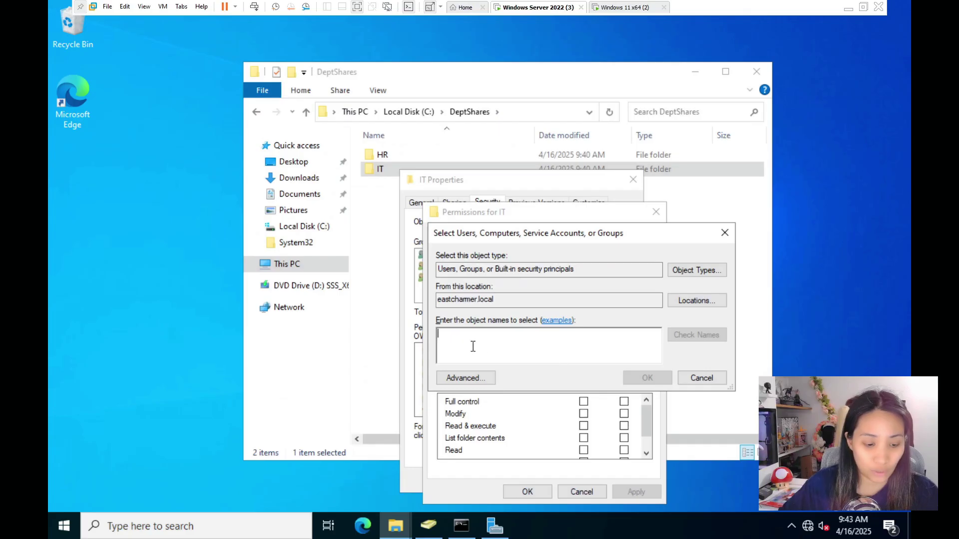
{"action": "type", "text": "IT"}
{"action": "left_click", "coordinate": [694, 336]}
{"action": "left_click", "coordinate": [648, 380]}
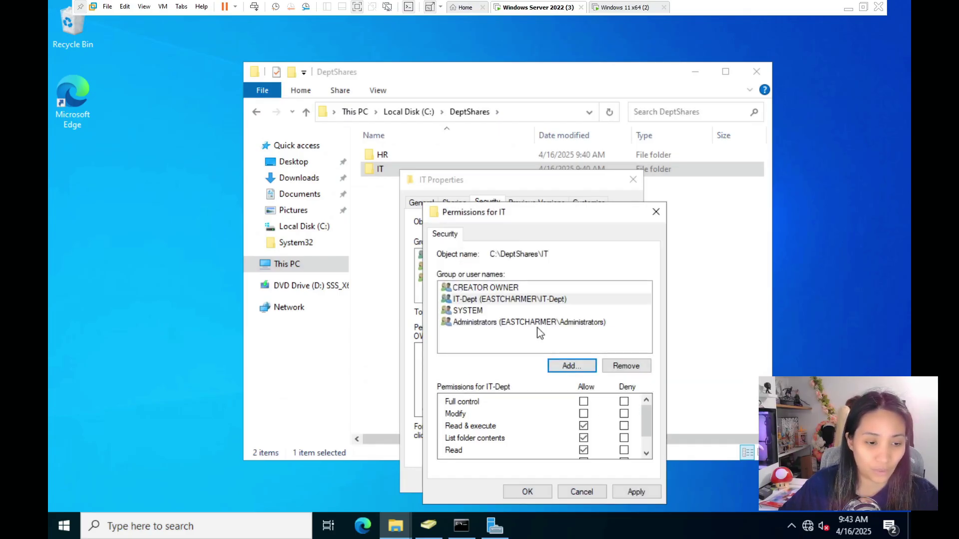
Grant IT-Dept Full control on IT, apply it, and close the IT Properties.
{"action": "left_click", "coordinate": [583, 401]}
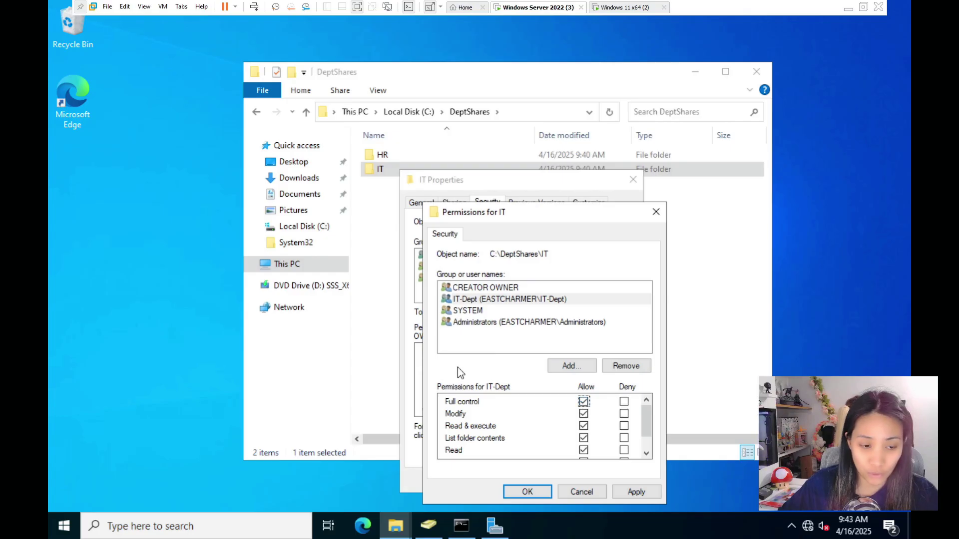
{"action": "left_click", "coordinate": [648, 487]}
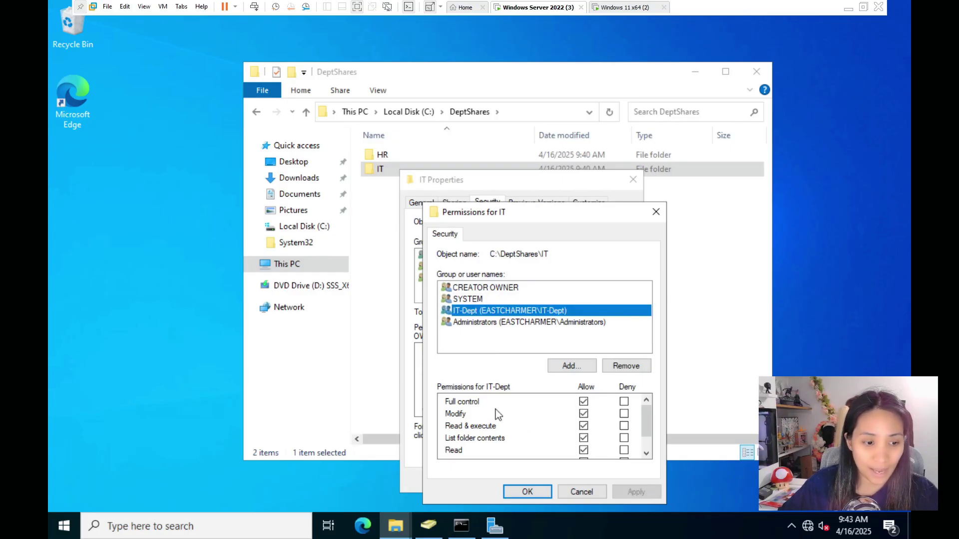
{"action": "left_click", "coordinate": [539, 490]}
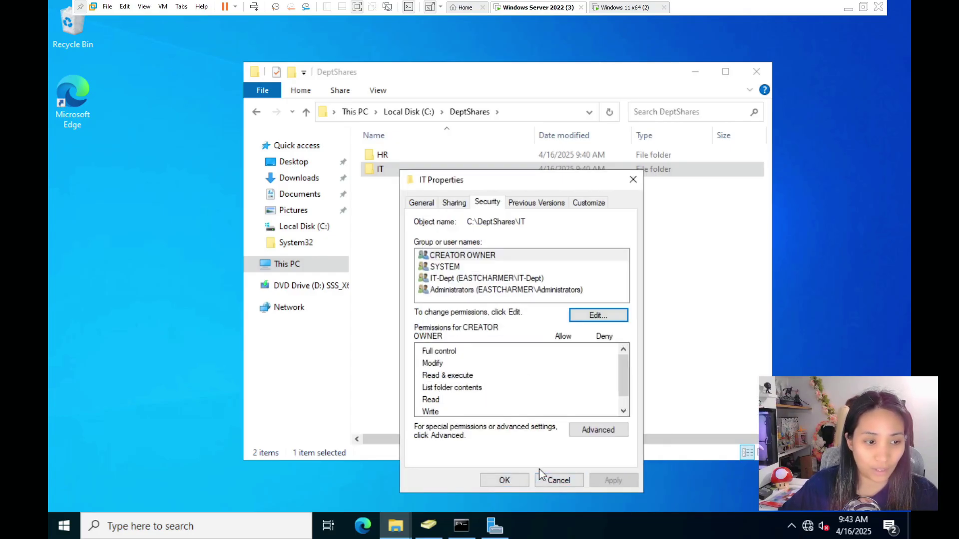
{"action": "left_click", "coordinate": [443, 280]}
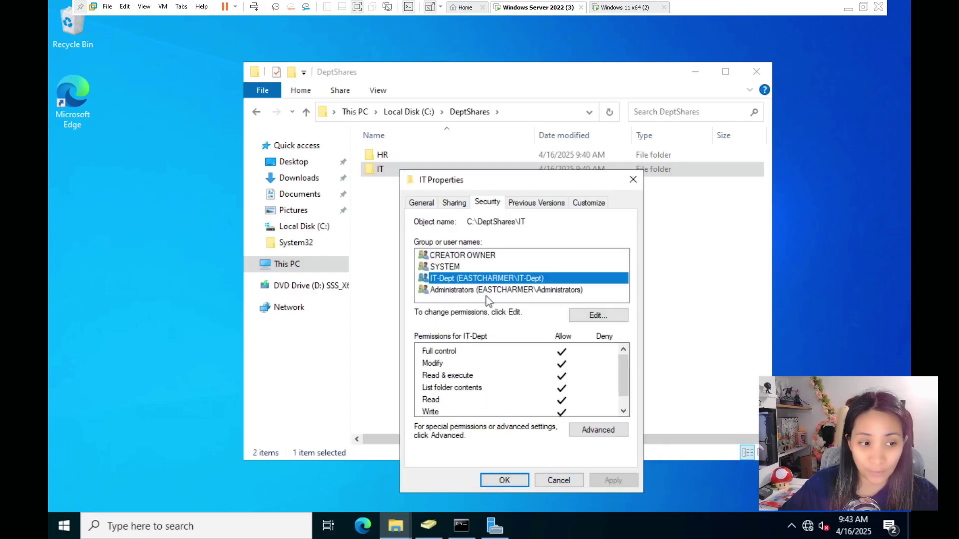
{"action": "left_click", "coordinate": [505, 480]}
{"action": "left_click", "coordinate": [526, 293]}
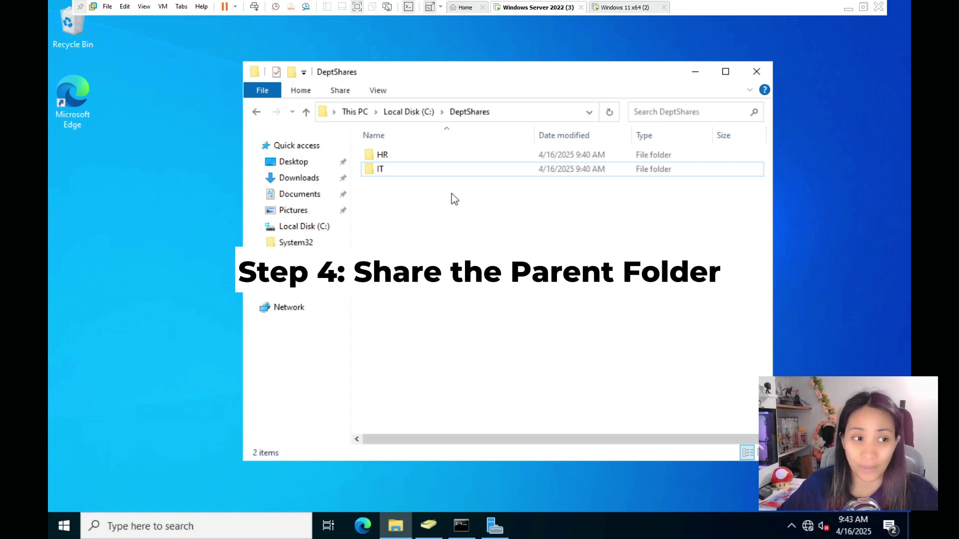
From Local Disk (C:), open Advanced Sharing in the DeptShares folder's Sharing properties.
{"action": "left_click", "coordinate": [409, 118]}
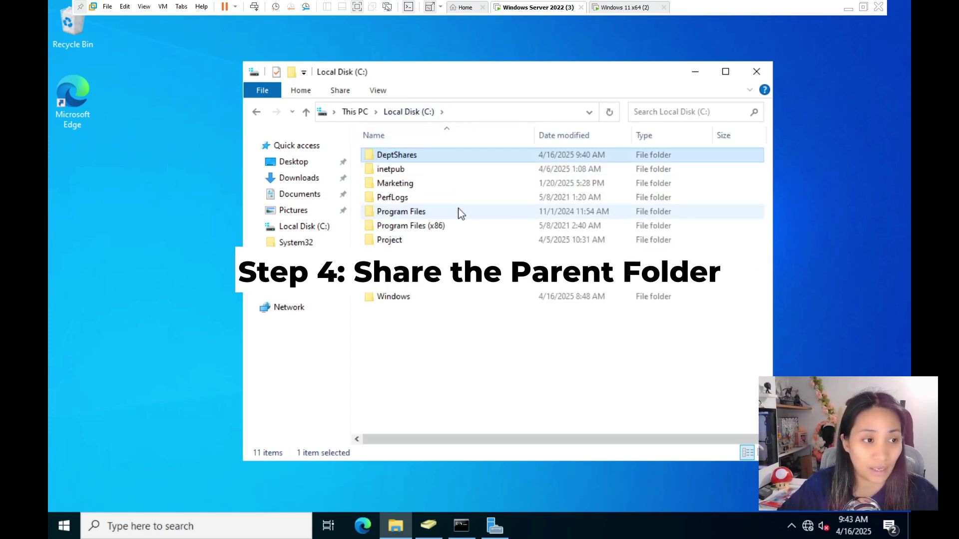
{"action": "right_click", "coordinate": [429, 154]}
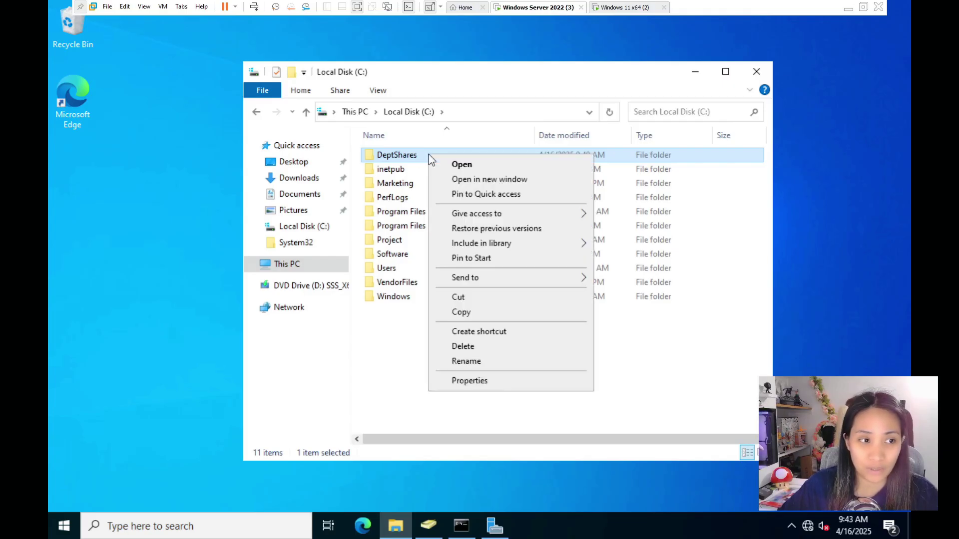
{"action": "left_click", "coordinate": [493, 383]}
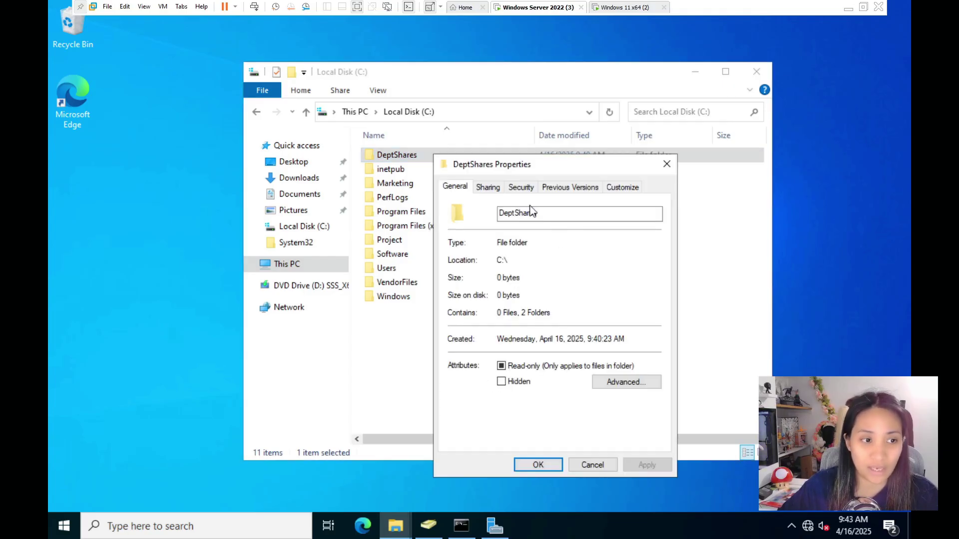
{"action": "left_click", "coordinate": [492, 191]}
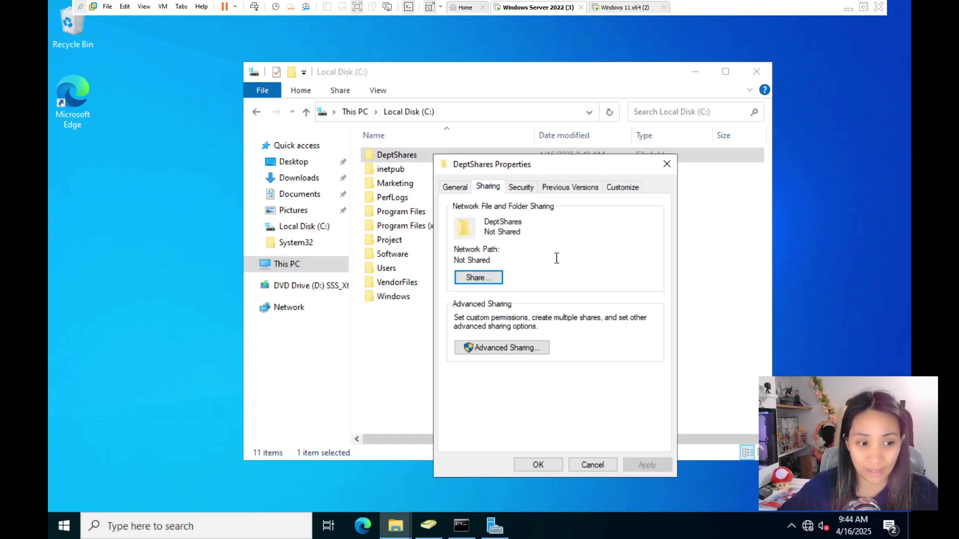
{"action": "left_click", "coordinate": [502, 348]}
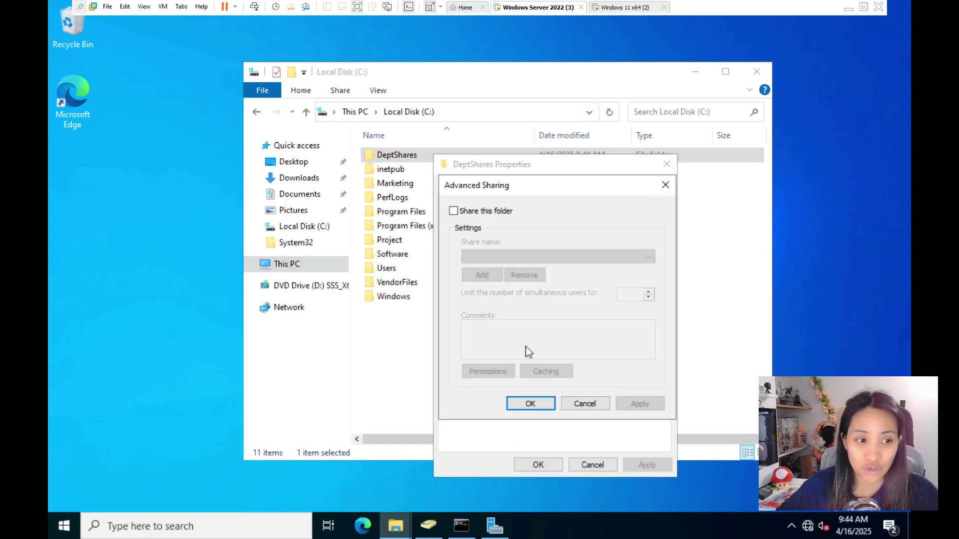
Enable Share this folder, remove Everyone, and add HR_Dept to the share permissions.
{"action": "left_click", "coordinate": [453, 211]}
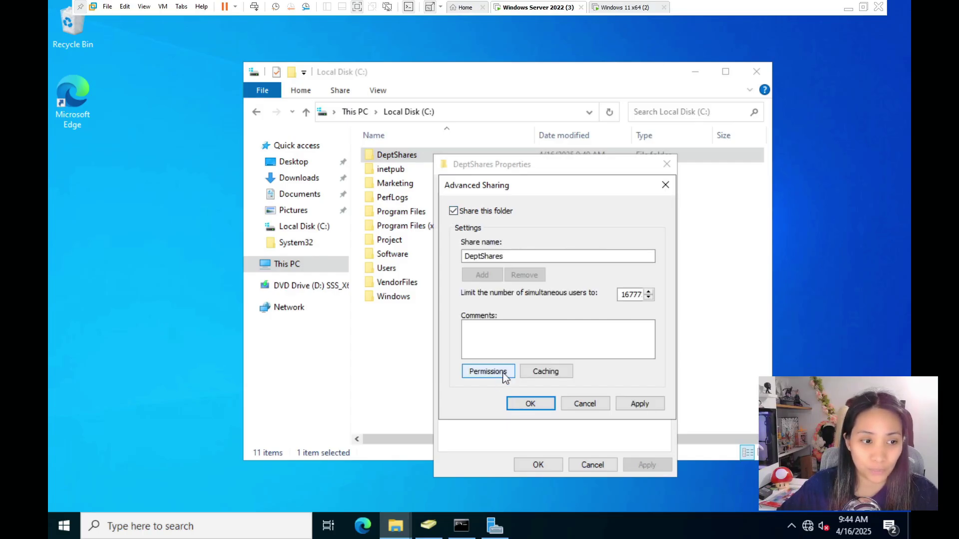
{"action": "left_click", "coordinate": [504, 374]}
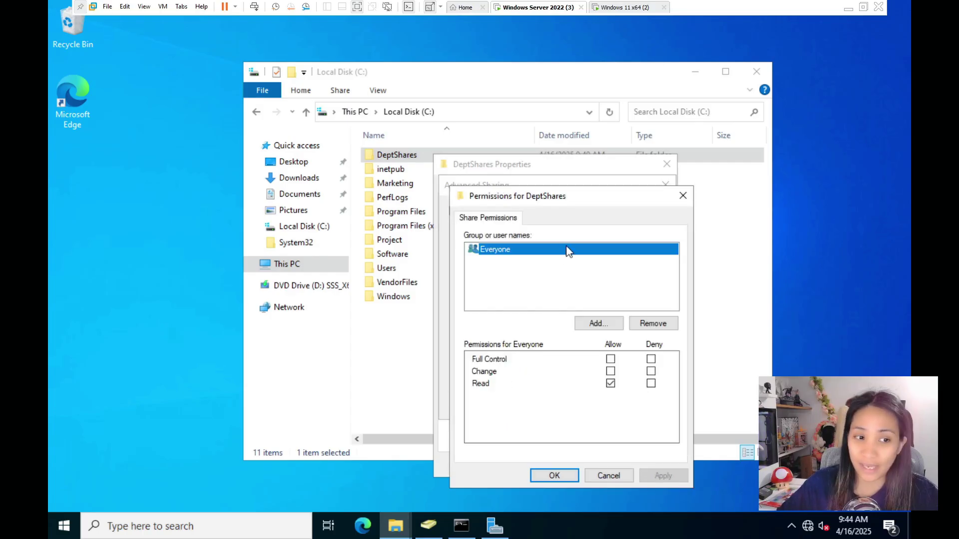
{"action": "left_click", "coordinate": [653, 324]}
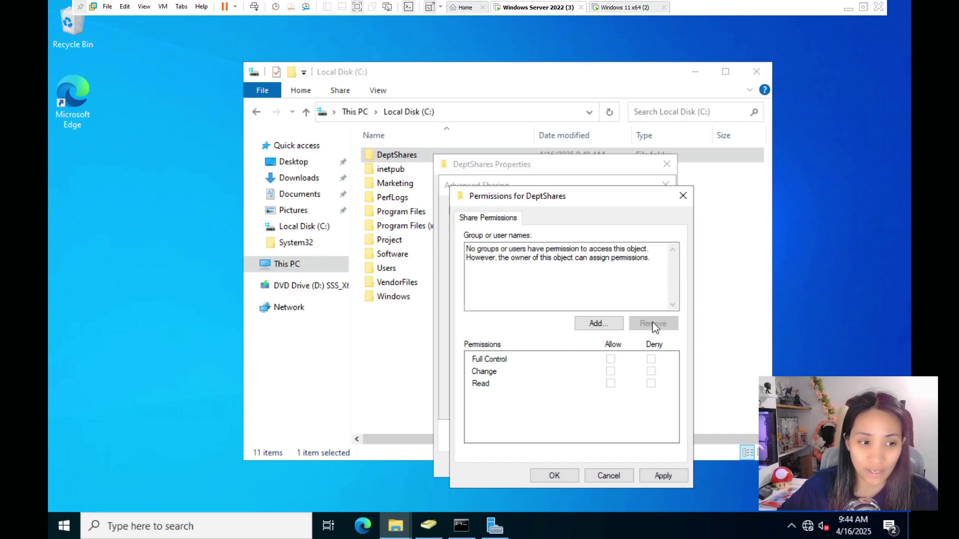
{"action": "left_click", "coordinate": [594, 326]}
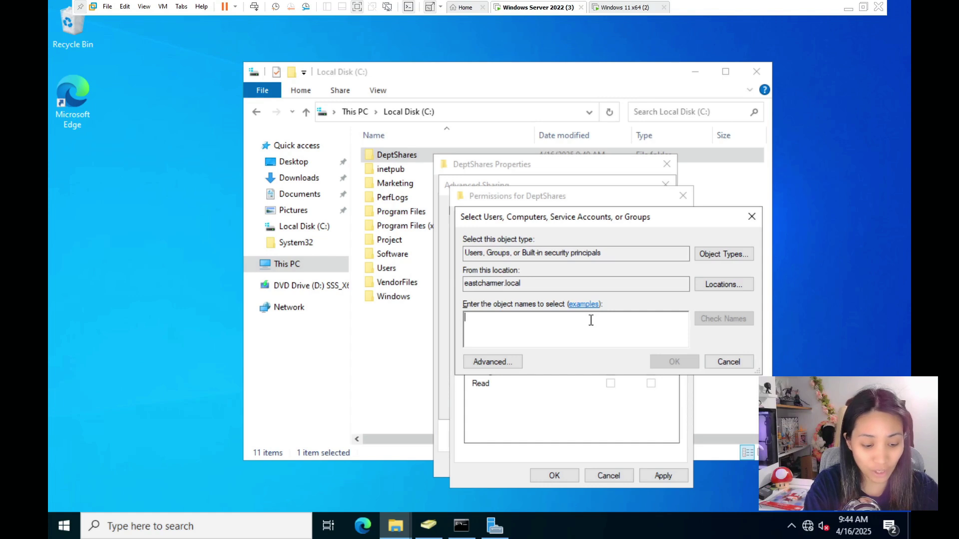
{"action": "type", "text": "H"}
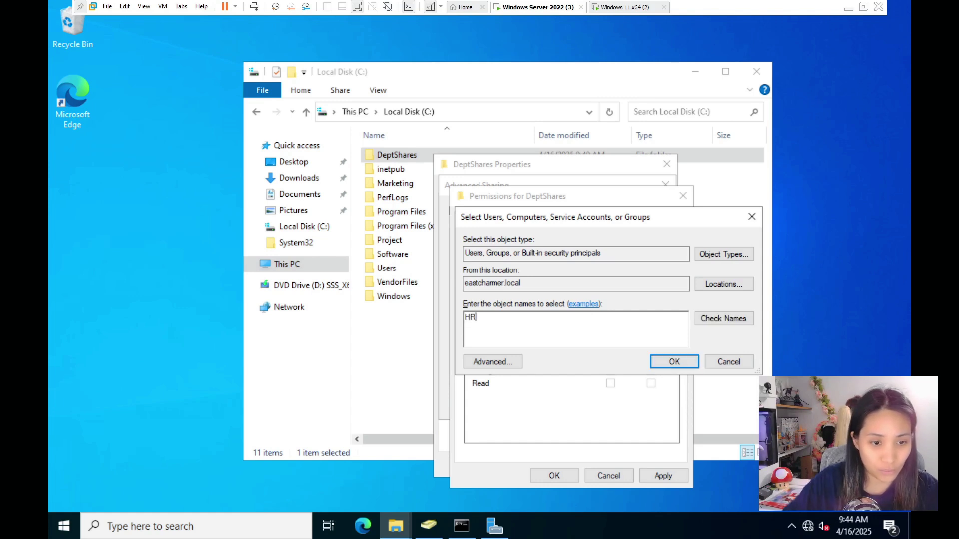
{"action": "type", "text": "R"}
{"action": "left_click", "coordinate": [730, 319]}
{"action": "left_click", "coordinate": [672, 361]}
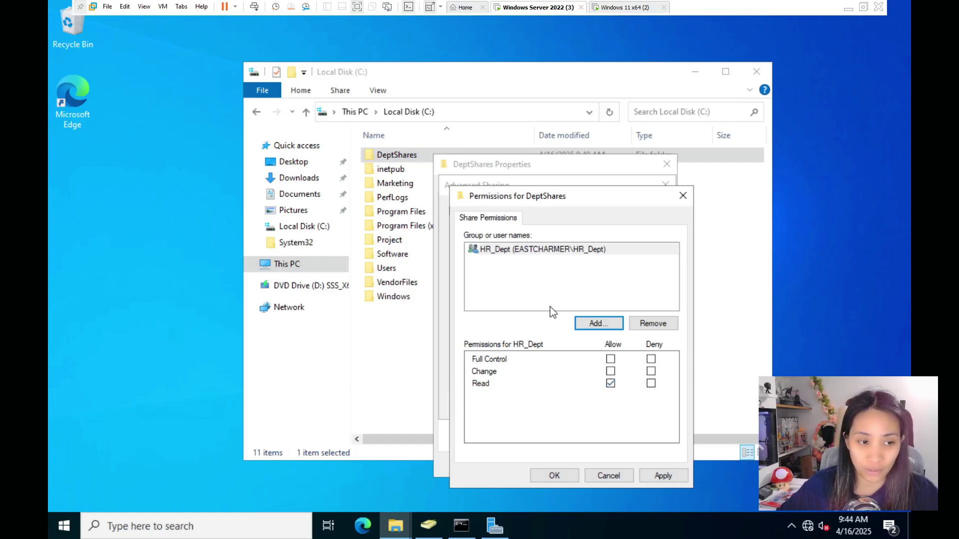
Add IT-Dept to the DeptShares share permissions with Read and commit the changes.
{"action": "left_click", "coordinate": [595, 322]}
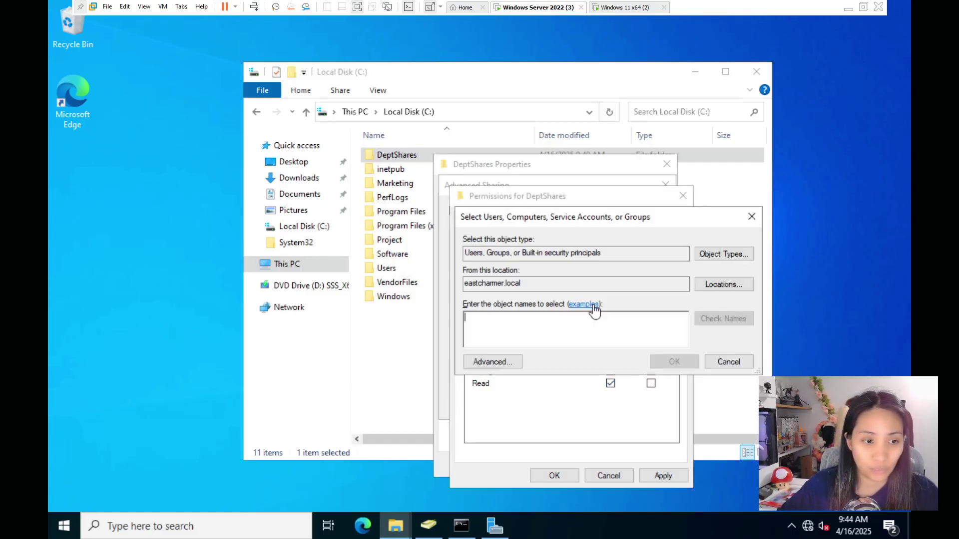
{"action": "type", "text": "IT"}
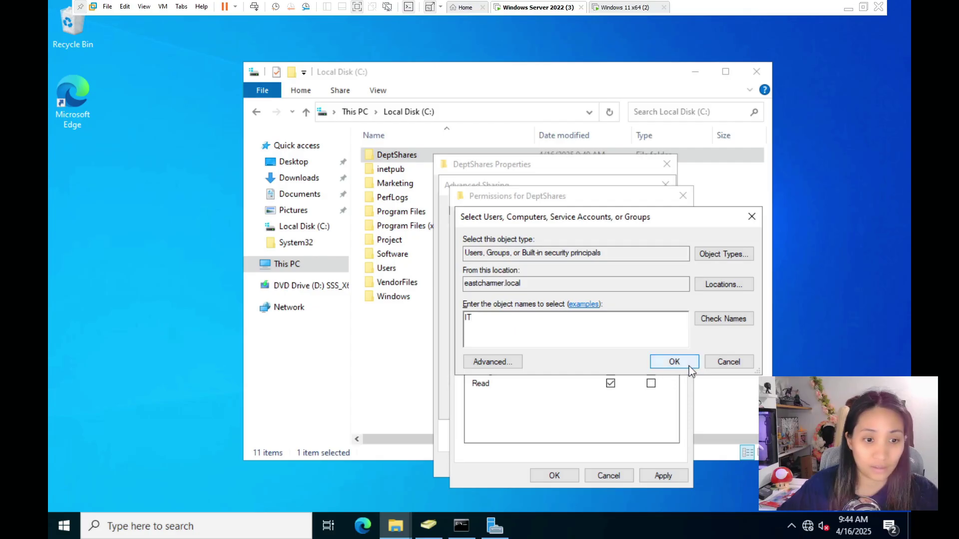
{"action": "left_click", "coordinate": [723, 318]}
{"action": "left_click", "coordinate": [696, 369]}
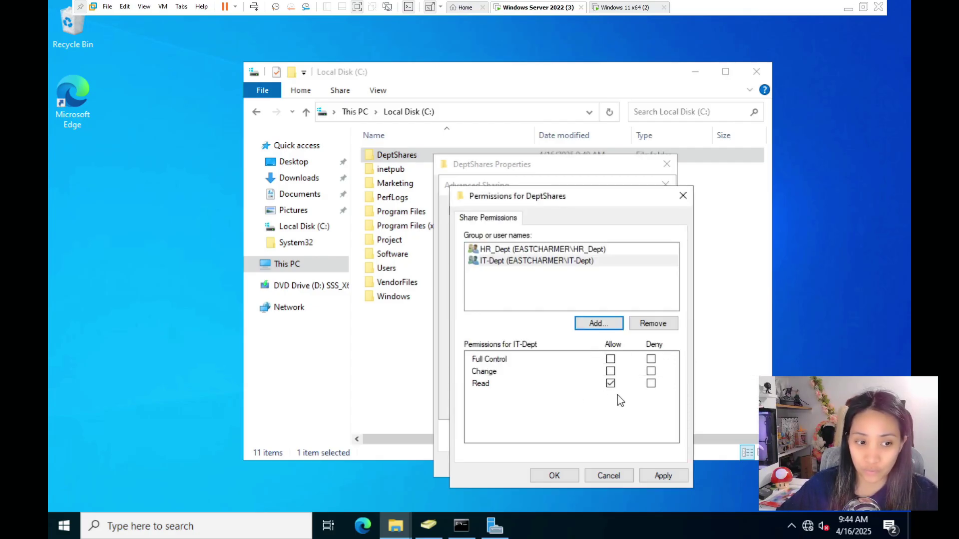
{"action": "left_click", "coordinate": [667, 479]}
Apply the Advanced Sharing settings so DeptShares is shared as \\SERVER01\DeptShares.
{"action": "left_click", "coordinate": [559, 480]}
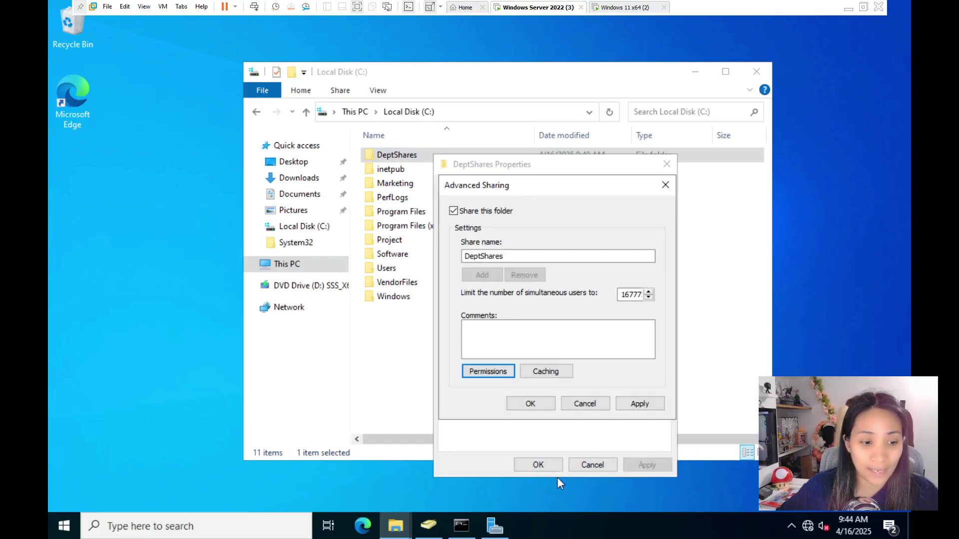
{"action": "left_click", "coordinate": [640, 403]}
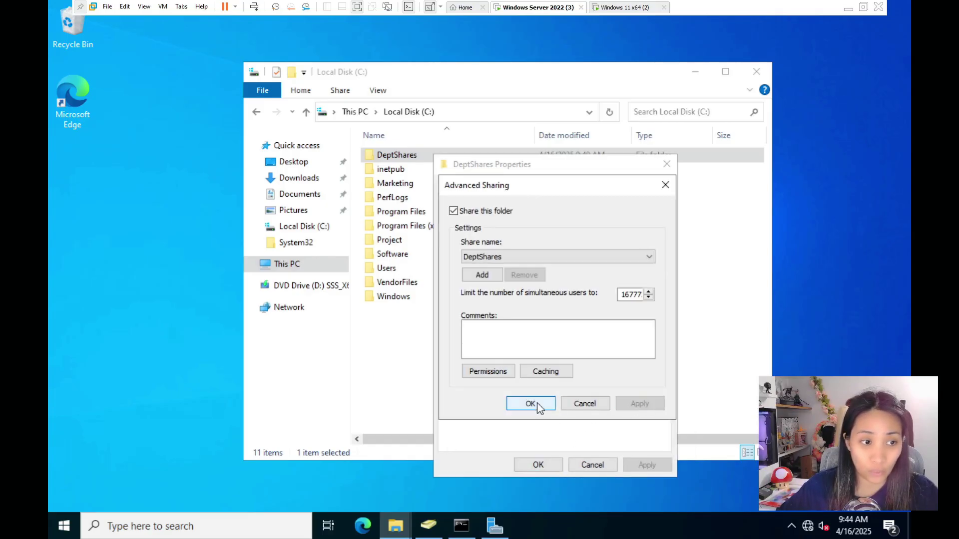
{"action": "left_click", "coordinate": [538, 406]}
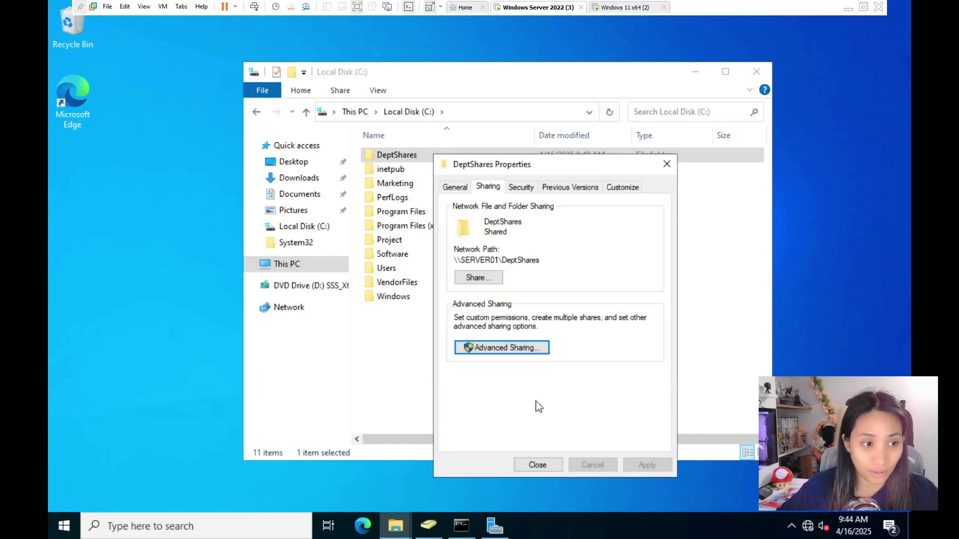
Review the HR_Dept and IT-Dept share permissions, close the properties, and open DeptShares.
{"action": "left_click", "coordinate": [518, 349]}
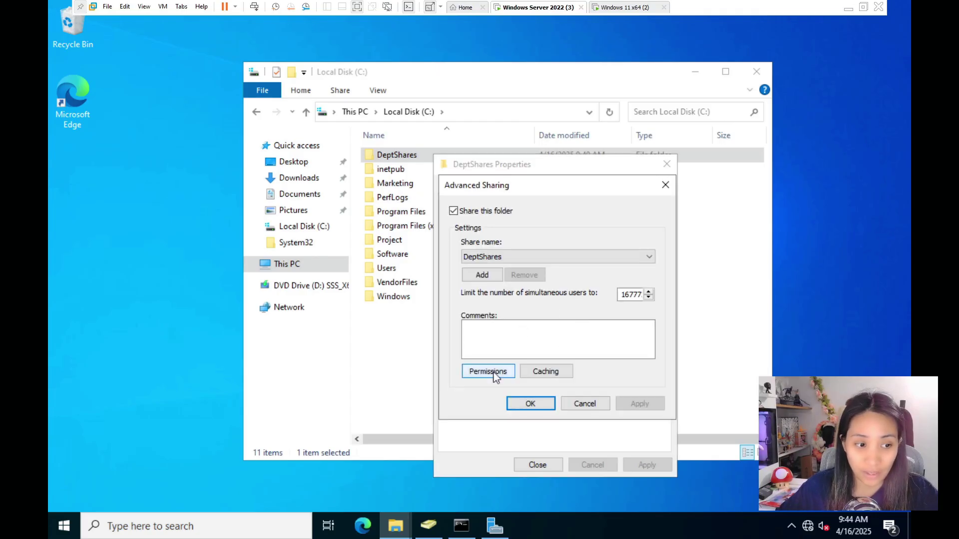
{"action": "left_click", "coordinate": [496, 372]}
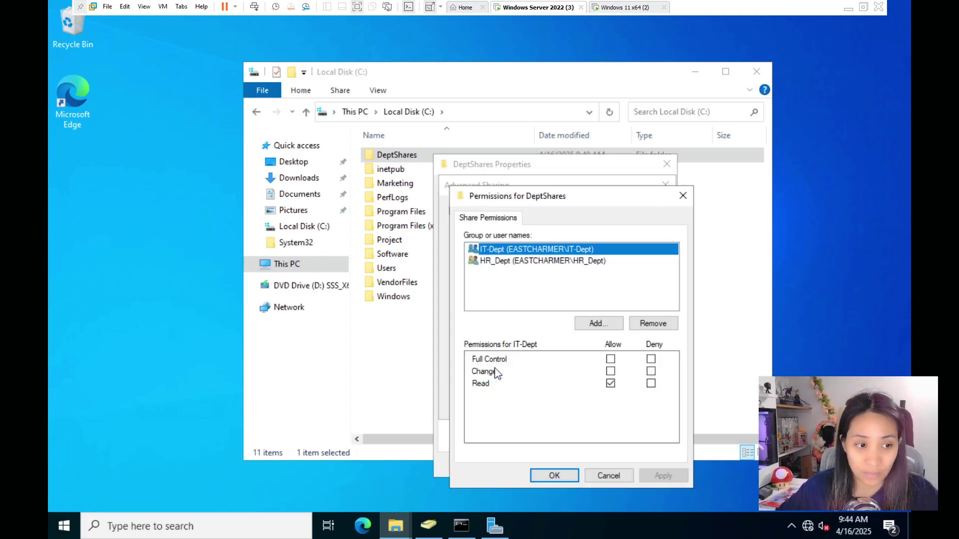
{"action": "left_click", "coordinate": [535, 261]}
{"action": "left_click", "coordinate": [537, 250]}
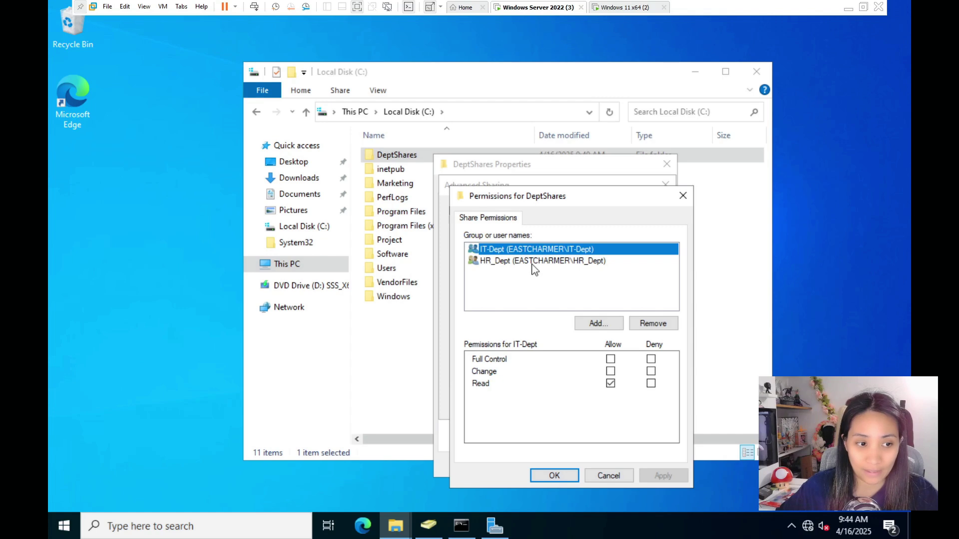
{"action": "left_click", "coordinate": [554, 475]}
{"action": "left_click", "coordinate": [543, 409]}
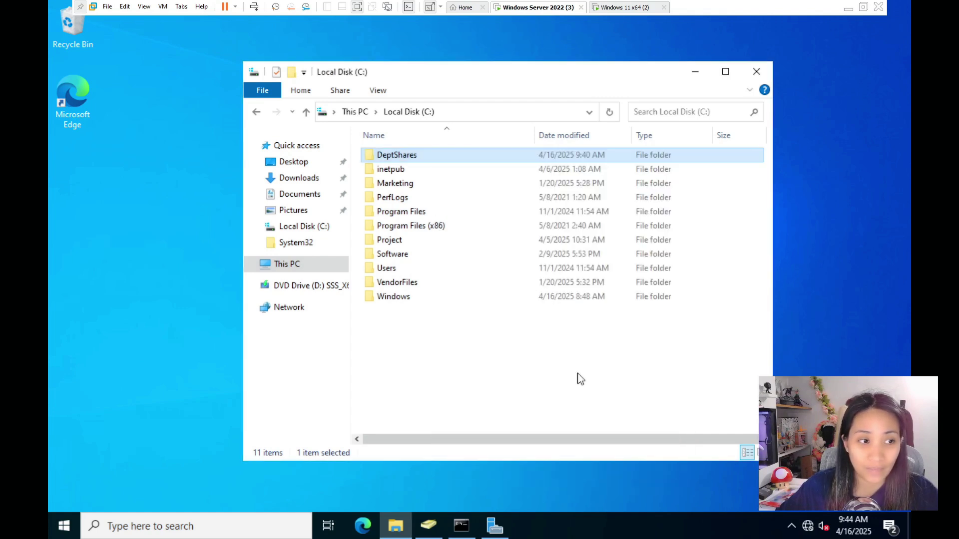
{"action": "double_click", "coordinate": [400, 155]}
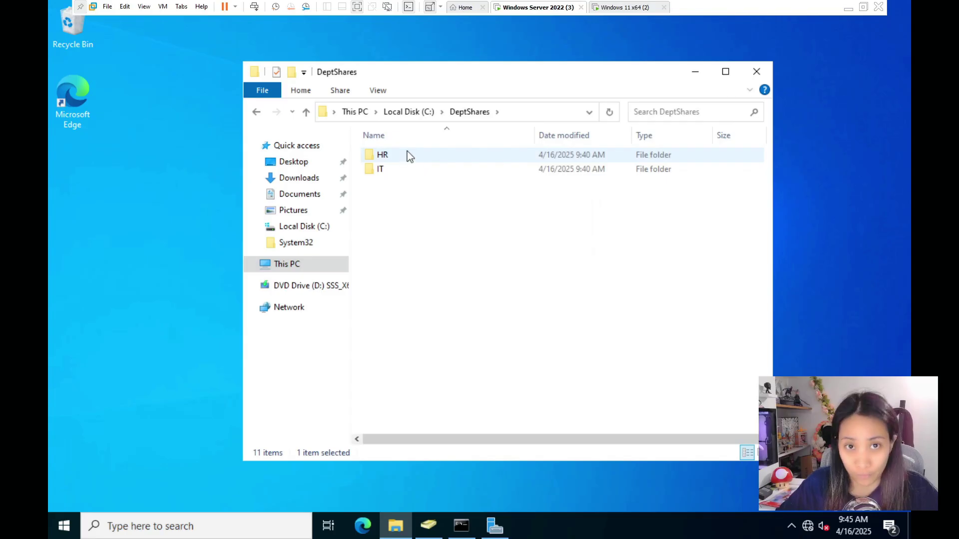
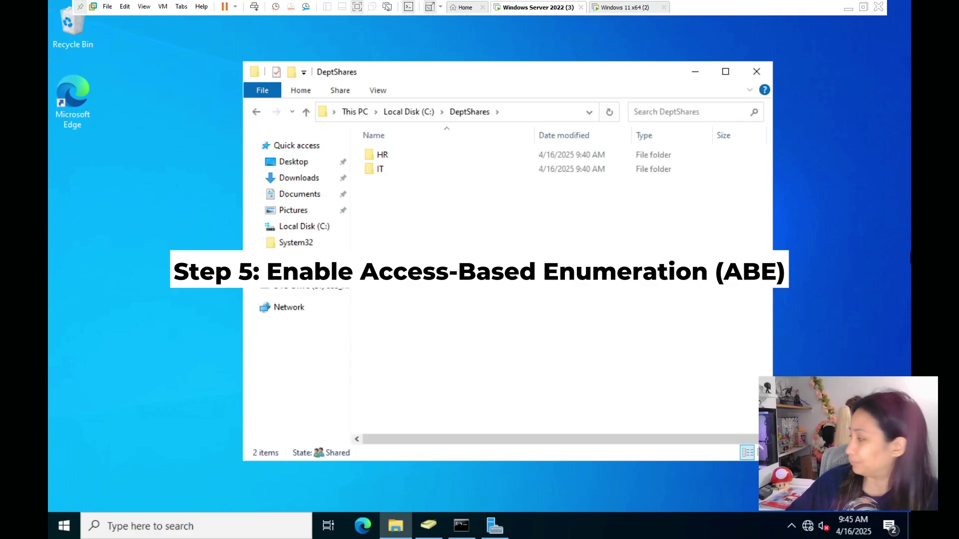
Launch Server Manager and bring up the File and Storage Services Shares list showing DeptShares.
{"action": "left_click", "coordinate": [244, 527]}
{"action": "type", "text": "server"}
{"action": "key", "text": "Return"}
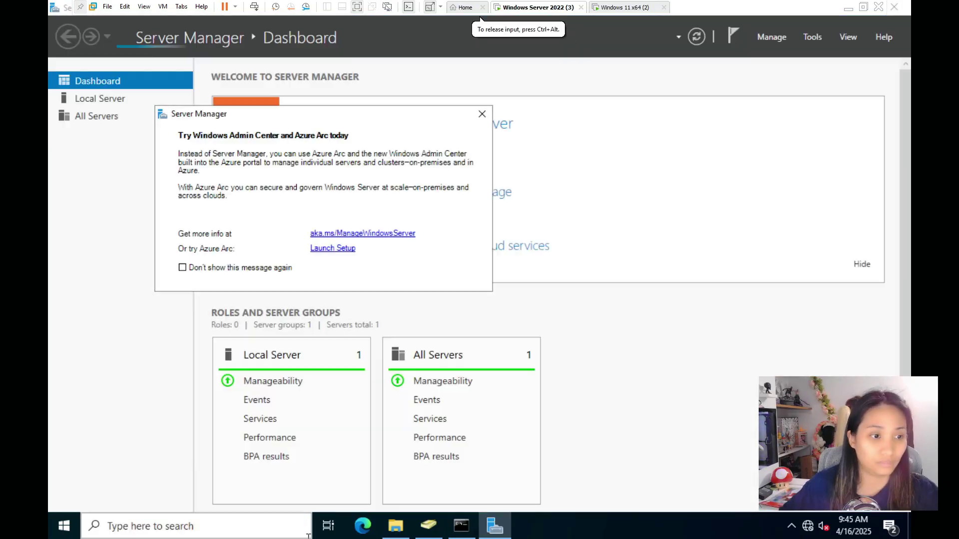
{"action": "left_click", "coordinate": [482, 114]}
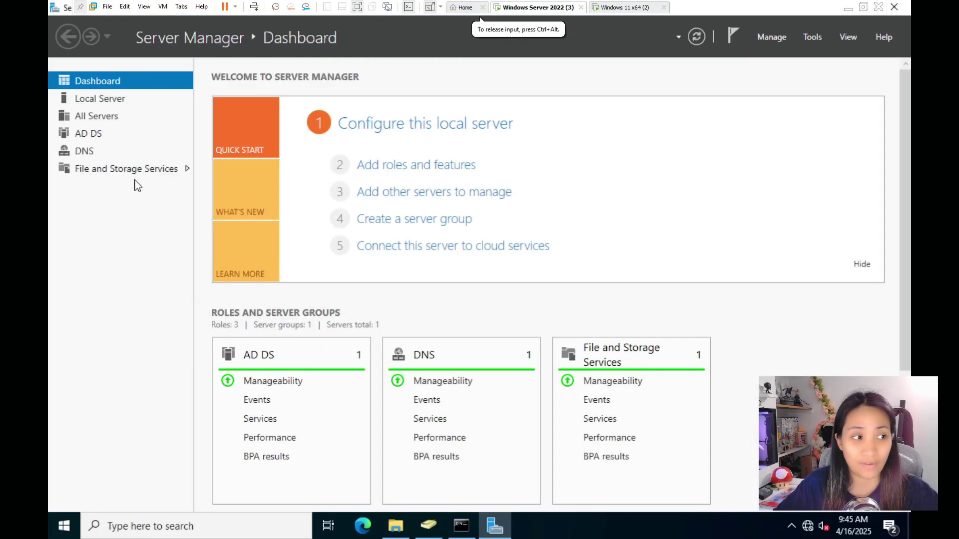
{"action": "left_click", "coordinate": [146, 169]}
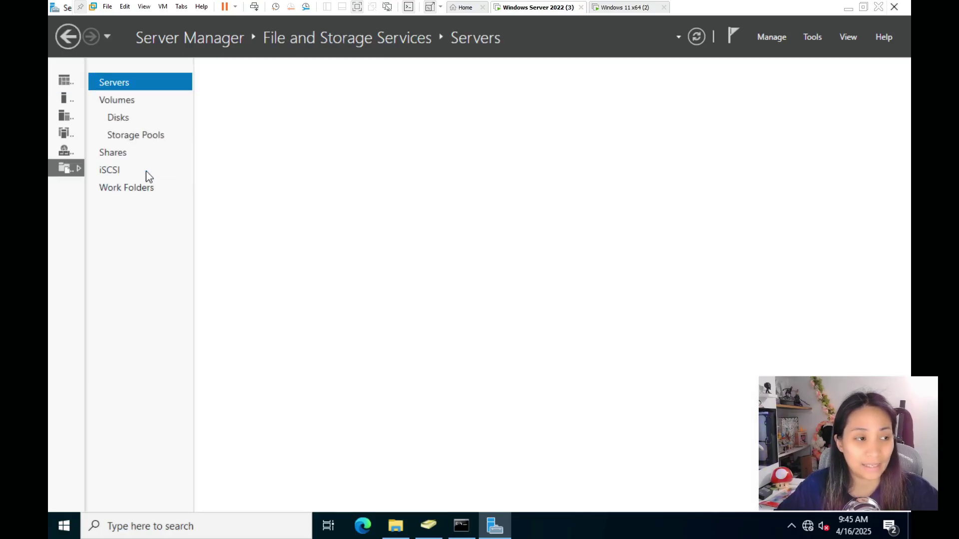
{"action": "left_click", "coordinate": [119, 153]}
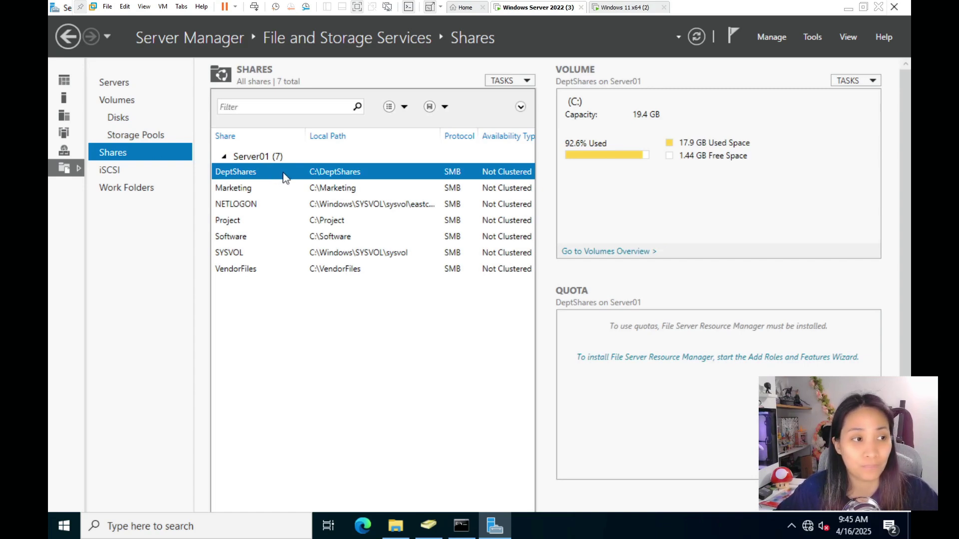
Tick Enable access-based enumeration in DeptShares properties Settings and save with OK.
{"action": "right_click", "coordinate": [285, 175]}
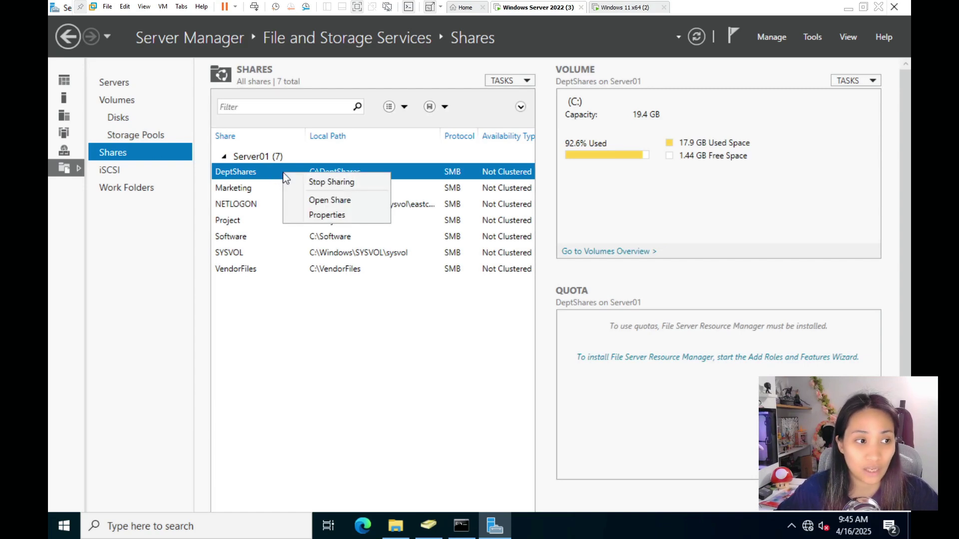
{"action": "left_click", "coordinate": [330, 216]}
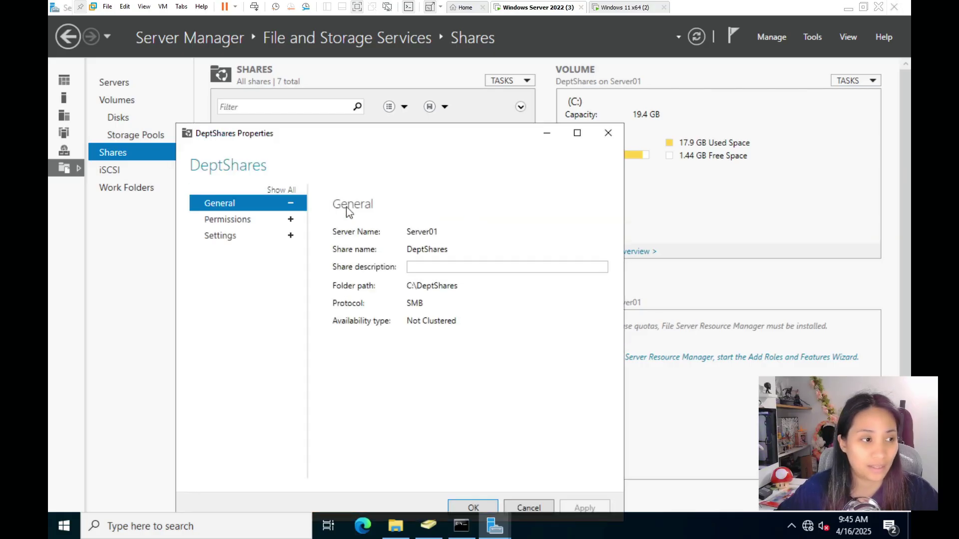
{"action": "left_click", "coordinate": [227, 242]}
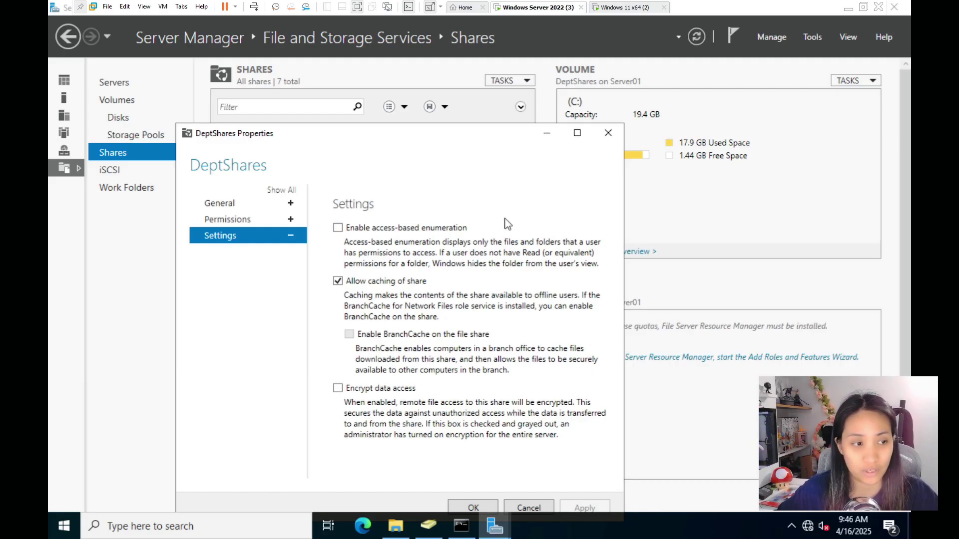
{"action": "left_click", "coordinate": [338, 230]}
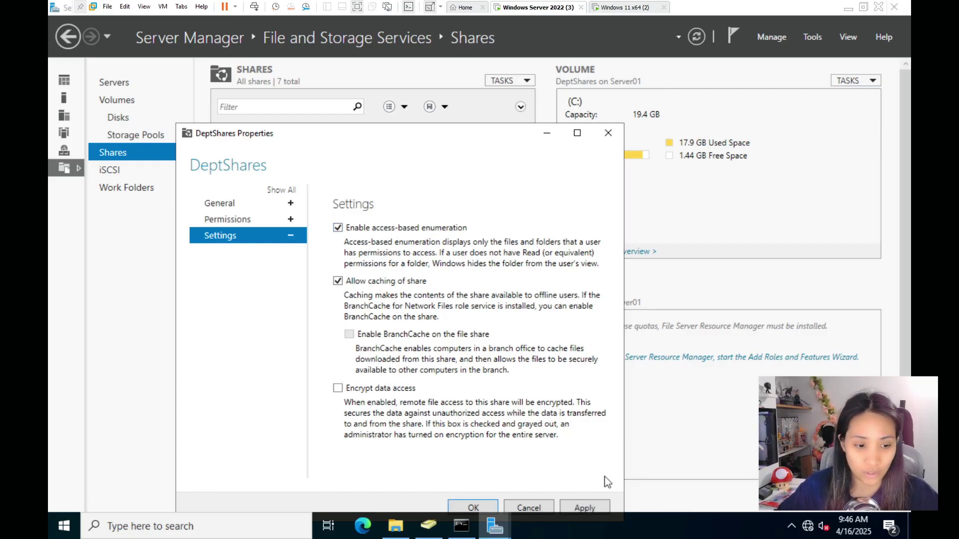
{"action": "left_click_drag", "start_coordinate": [448, 134], "coordinate": [471, 89]}
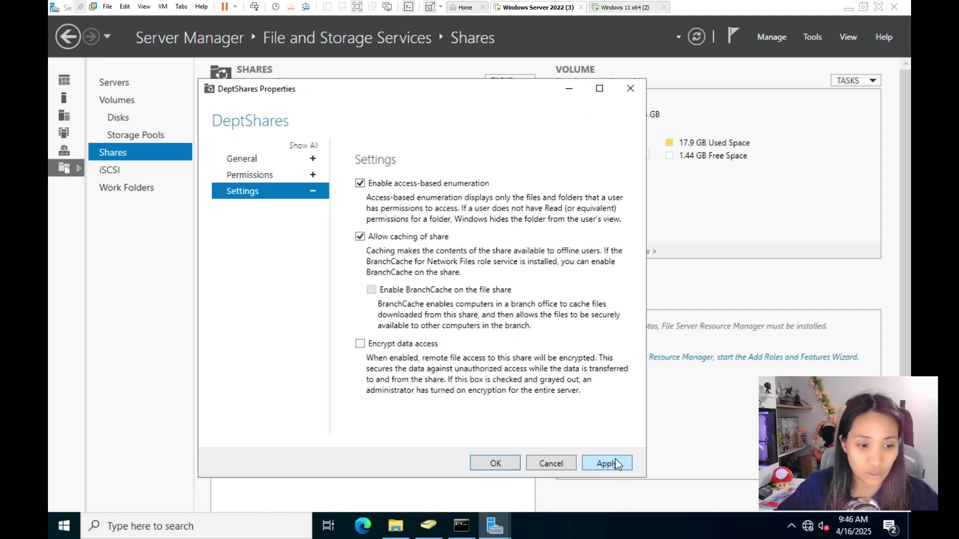
{"action": "left_click", "coordinate": [498, 464]}
Open C:\DeptShares in the server's File Explorer, then switch to the Windows 11 VM.
{"action": "left_click", "coordinate": [429, 526]}
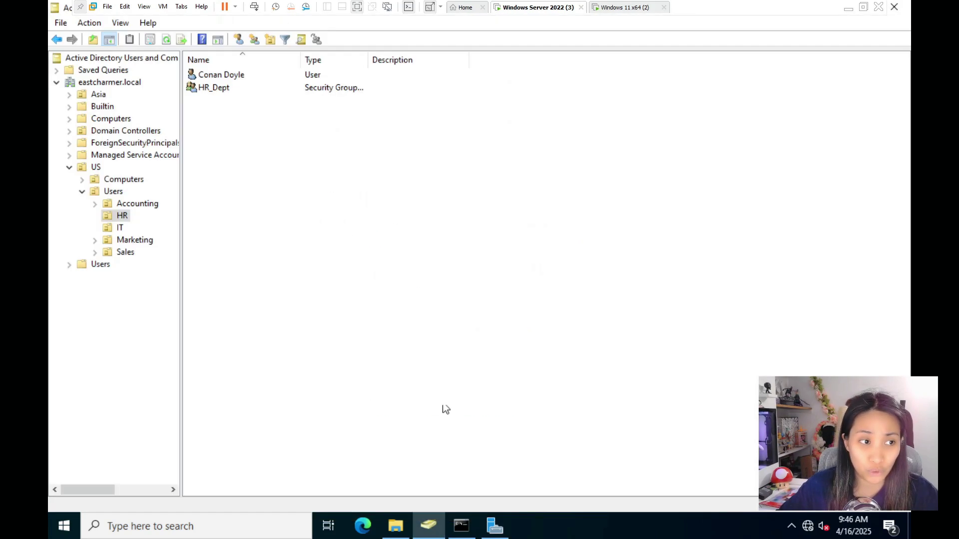
{"action": "left_click", "coordinate": [411, 159]}
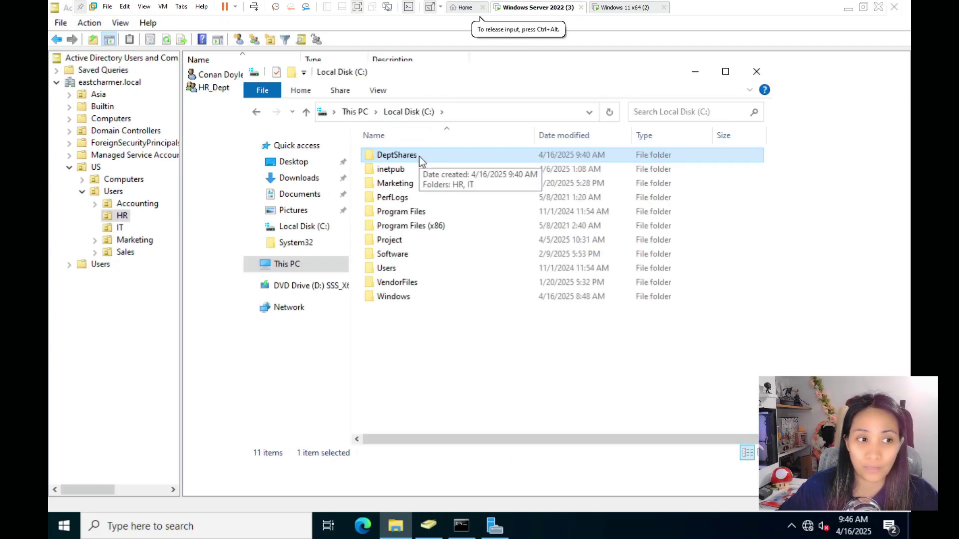
{"action": "double_click", "coordinate": [418, 156]}
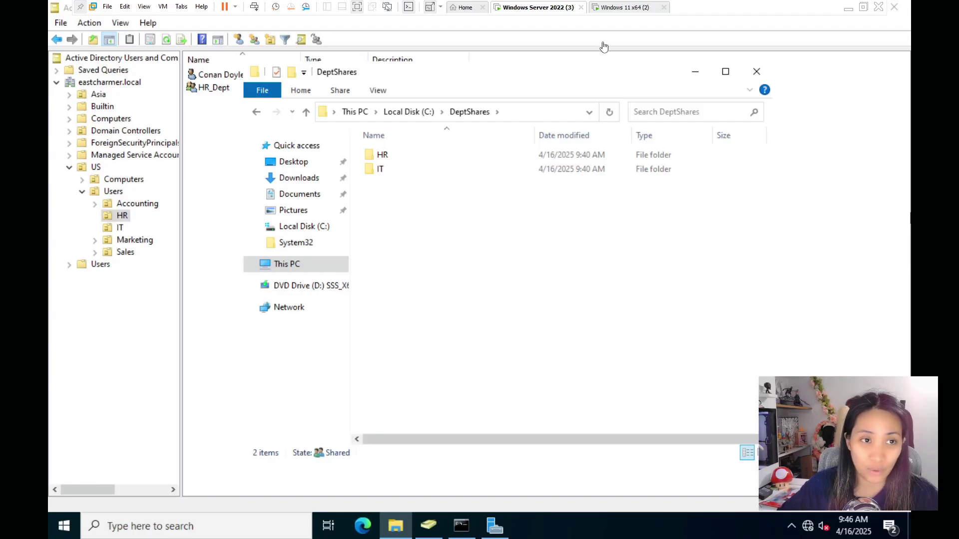
{"action": "left_click", "coordinate": [616, 8]}
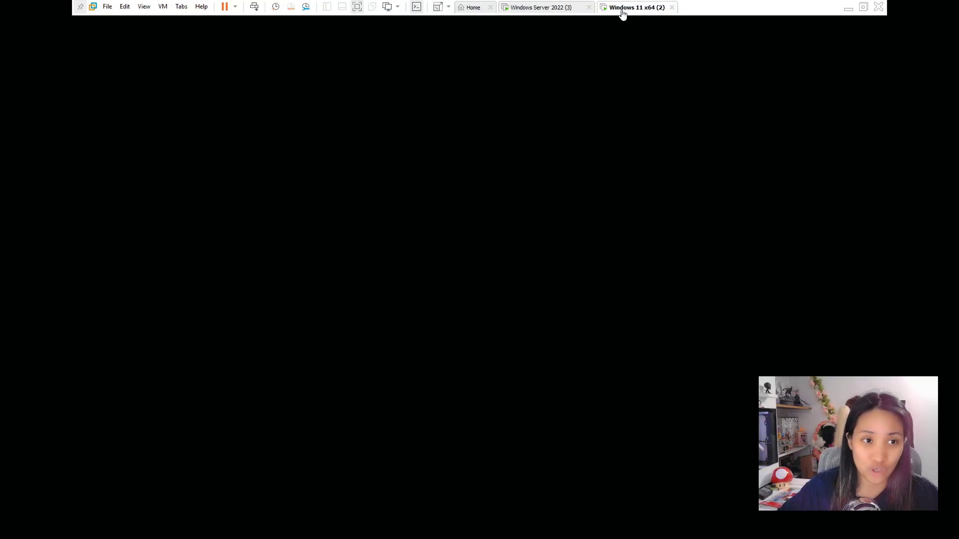
Dismiss the Windows 11 lock screen to reach the HR user's password prompt, then return to the server.
{"action": "left_click", "coordinate": [591, 202]}
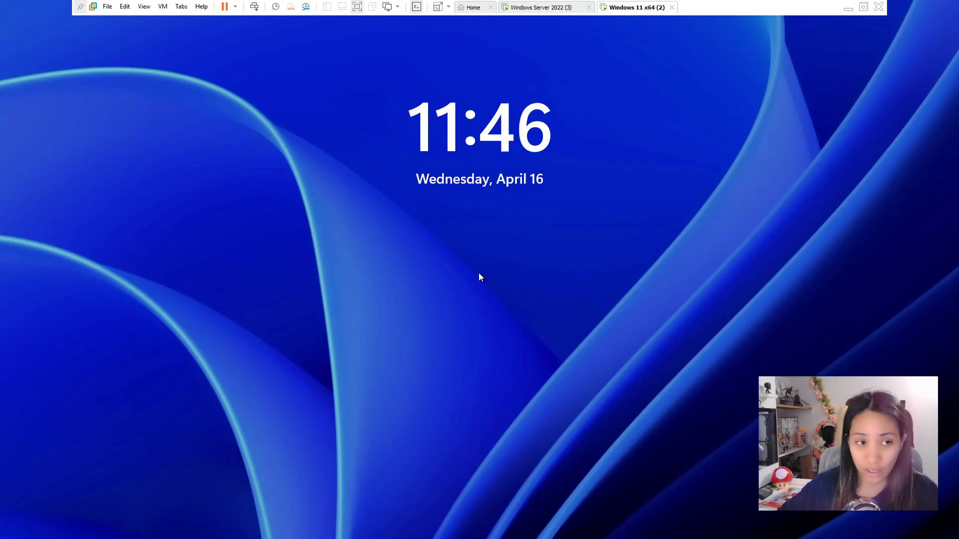
{"action": "key", "text": "Num_Lock"}
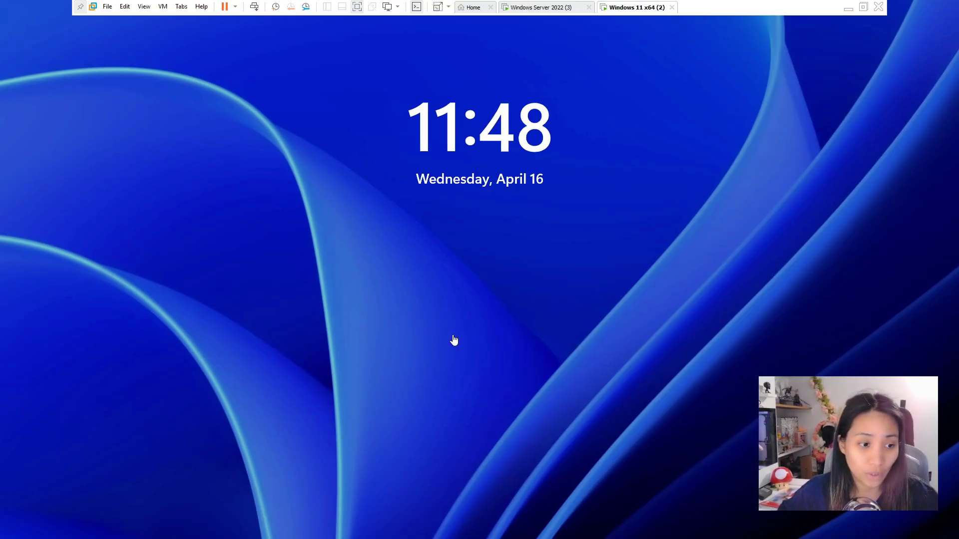
{"action": "key", "text": "Num_Lock"}
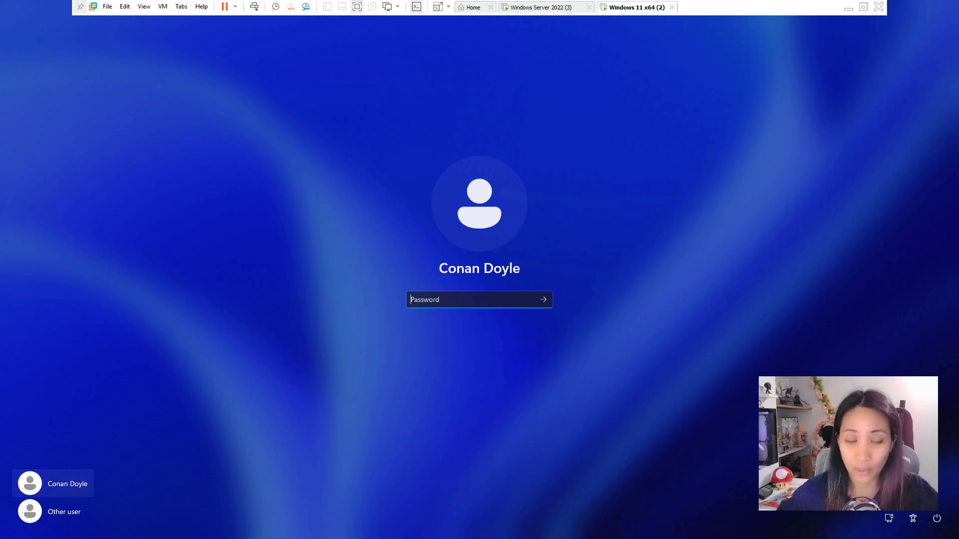
{"action": "left_click", "coordinate": [539, 8]}
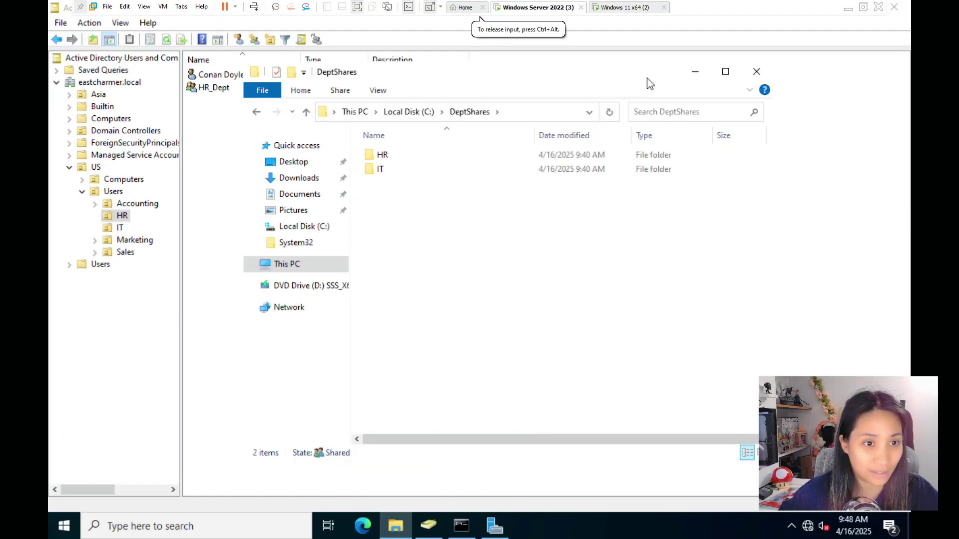
Check HR_Dept's Members tab to confirm the HR user belongs, then switch to Windows 11.
{"action": "left_click", "coordinate": [695, 75]}
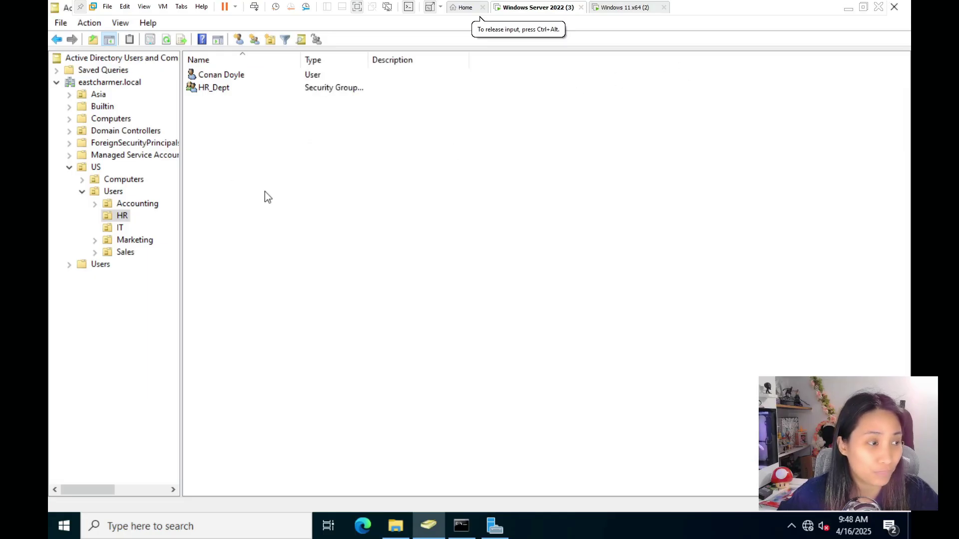
{"action": "double_click", "coordinate": [210, 89]}
{"action": "left_click", "coordinate": [403, 136]}
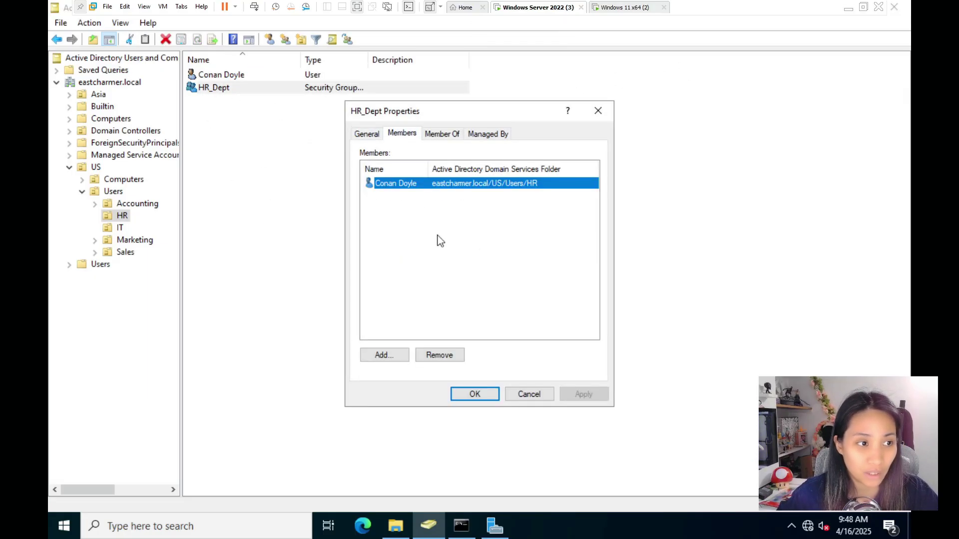
{"action": "left_click", "coordinate": [598, 111]}
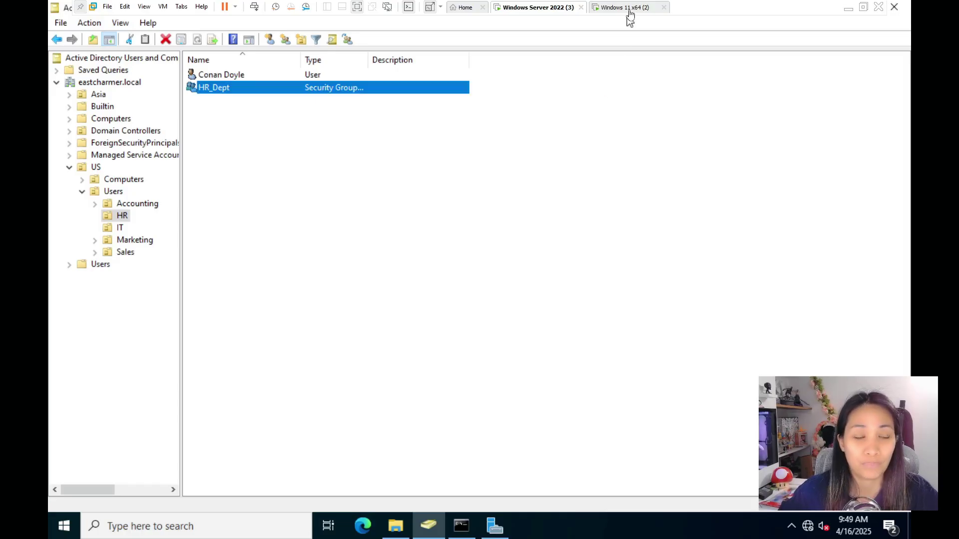
{"action": "left_click", "coordinate": [627, 9]}
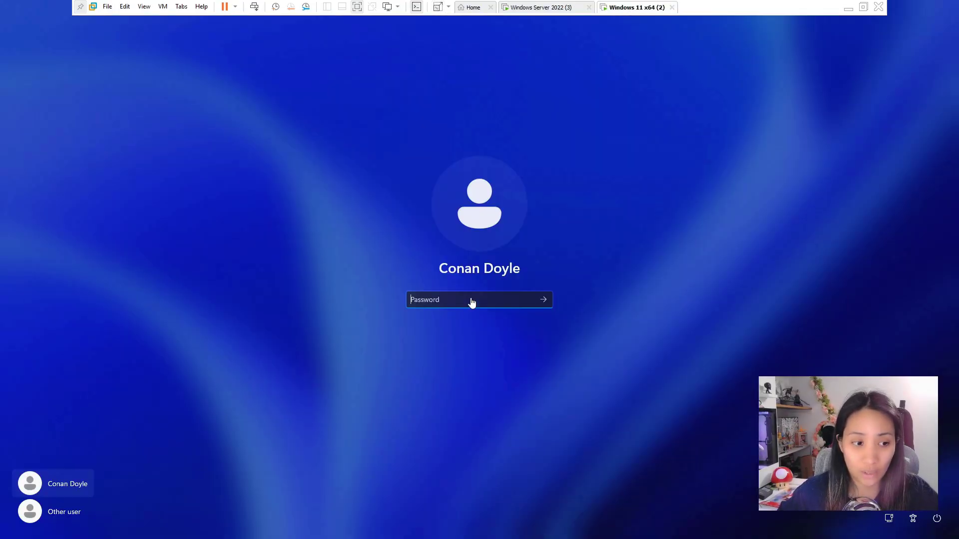
Sign in to Windows 11 as the HR user with the account password.
{"action": "key", "text": "Num_Lock"}
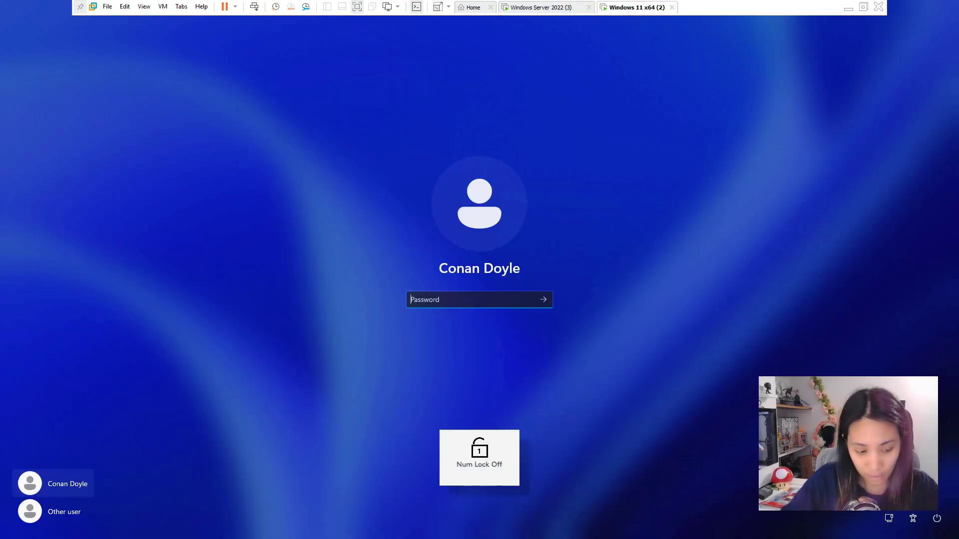
{"action": "type", "text": "Password"}
{"action": "key", "text": "Return"}
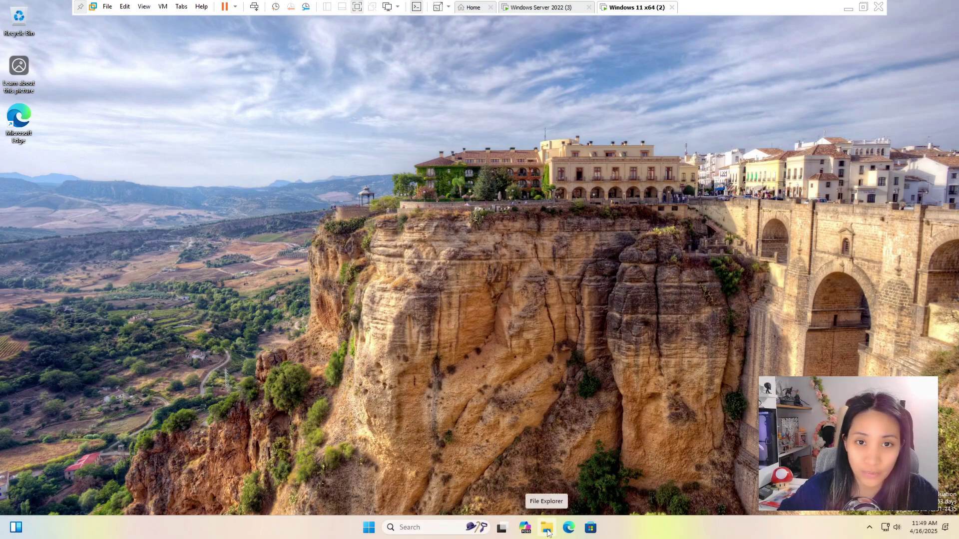
Enter \\server01 in the Windows 11 File Explorer address bar, then return to the server VM.
{"action": "left_click", "coordinate": [548, 530]}
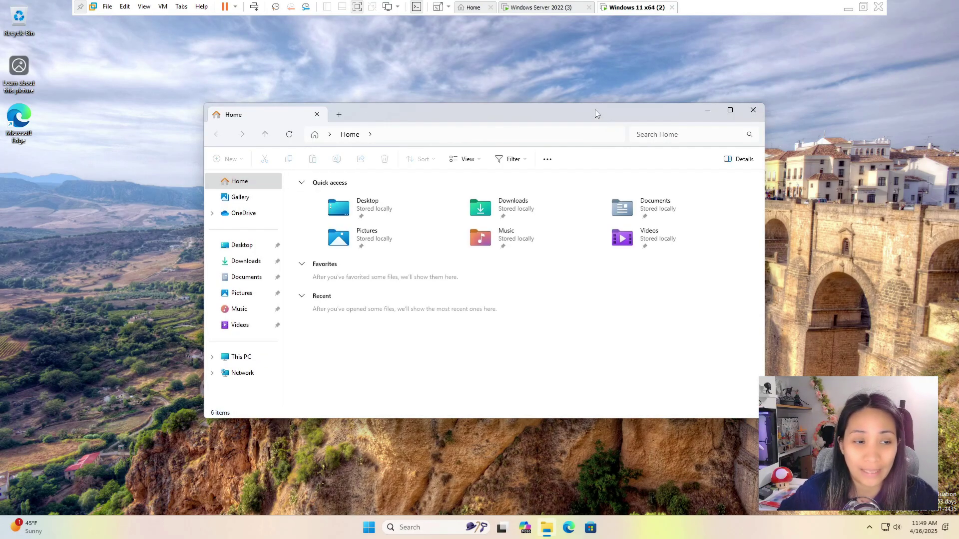
{"action": "left_click", "coordinate": [580, 135]}
{"action": "type", "text": "\\\\ser"}
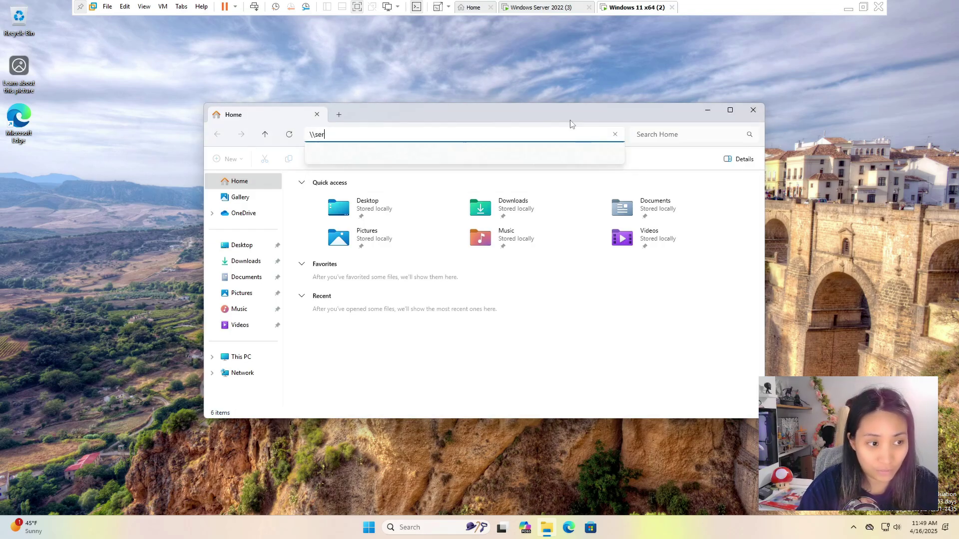
{"action": "type", "text": "ver01"}
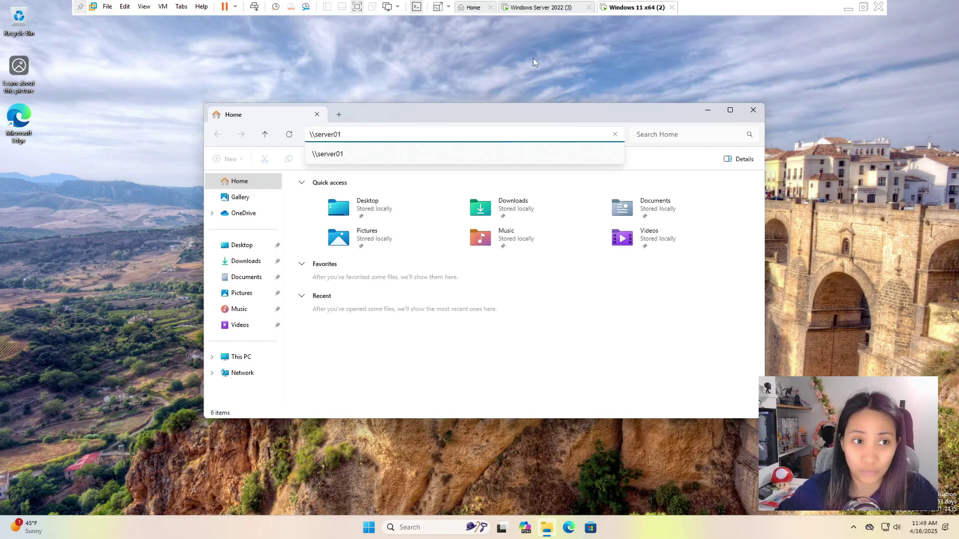
{"action": "left_click", "coordinate": [540, 11]}
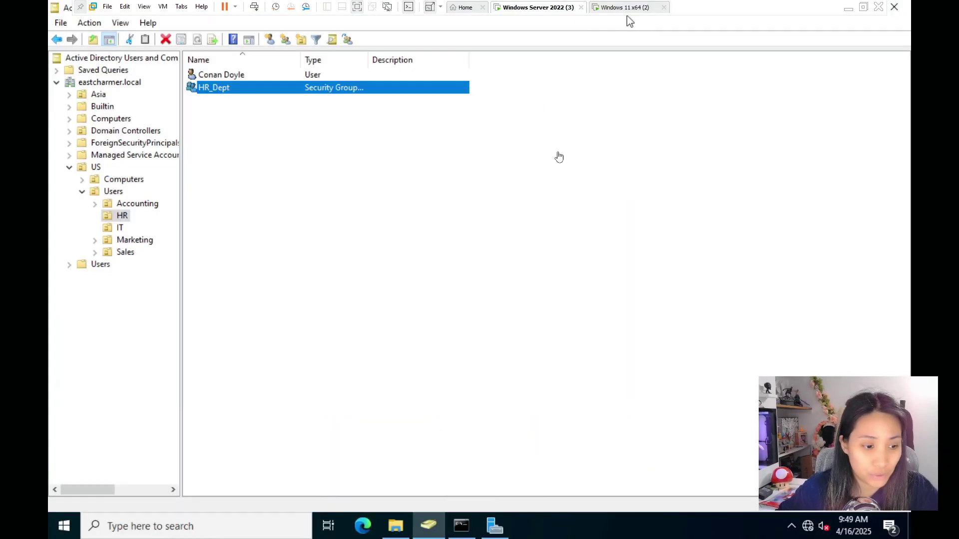
Run hostname in the server's Command Prompt to confirm Server01, then return to Windows 11.
{"action": "left_click", "coordinate": [248, 526]}
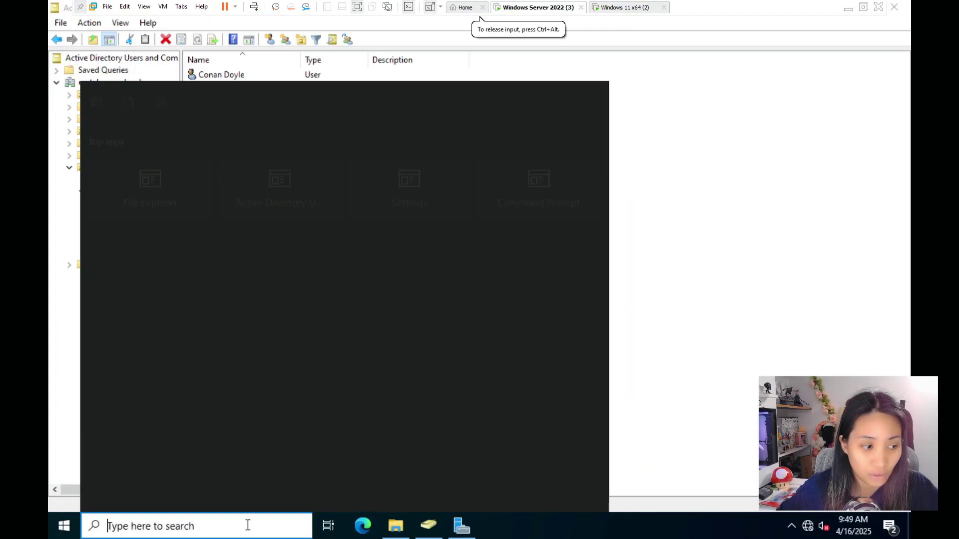
{"action": "type", "text": "cmd"}
{"action": "key", "text": "Return"}
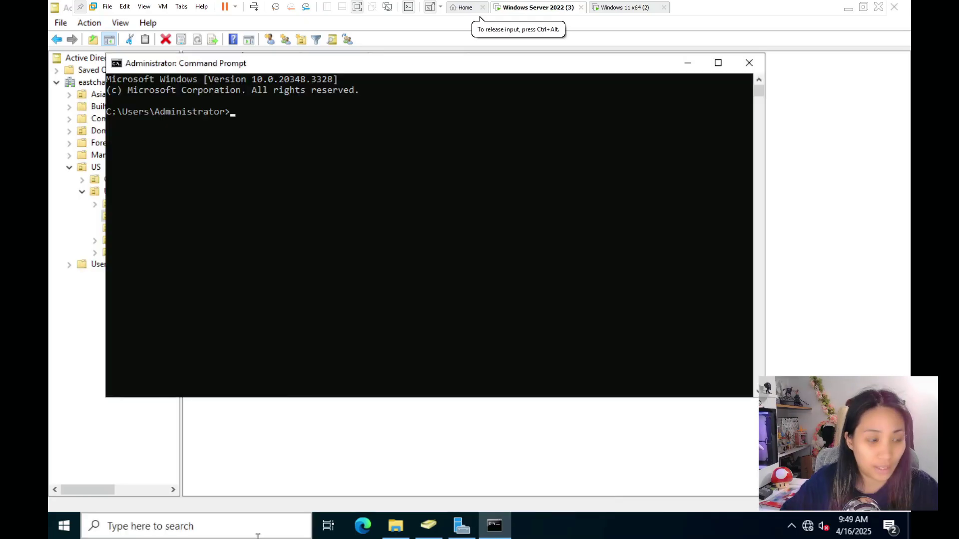
{"action": "type", "text": "hostname"}
{"action": "key", "text": "Return"}
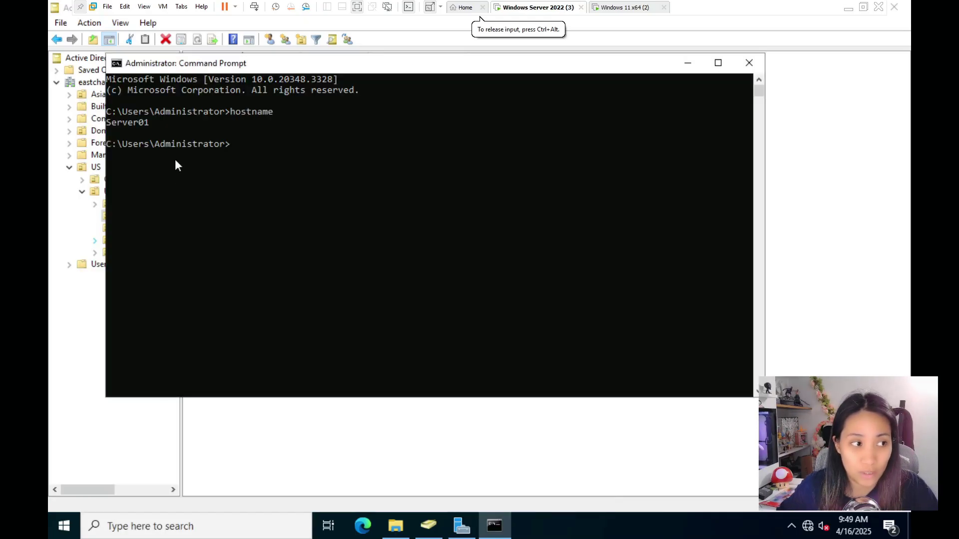
{"action": "left_click", "coordinate": [624, 7]}
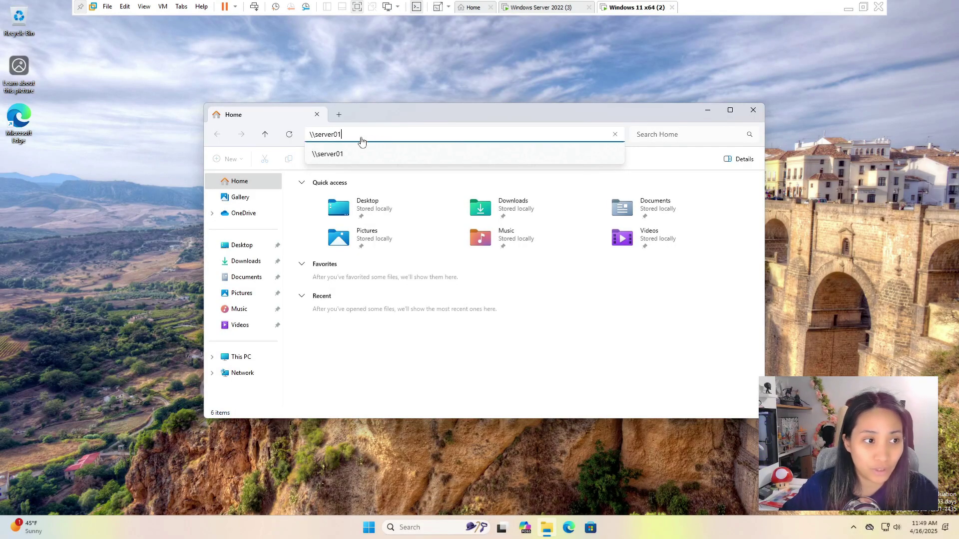
Browse \\server01 and open DeptShares on Windows 11, comparing with the server's DeptShares window.
{"action": "key", "text": "Num_Lock"}
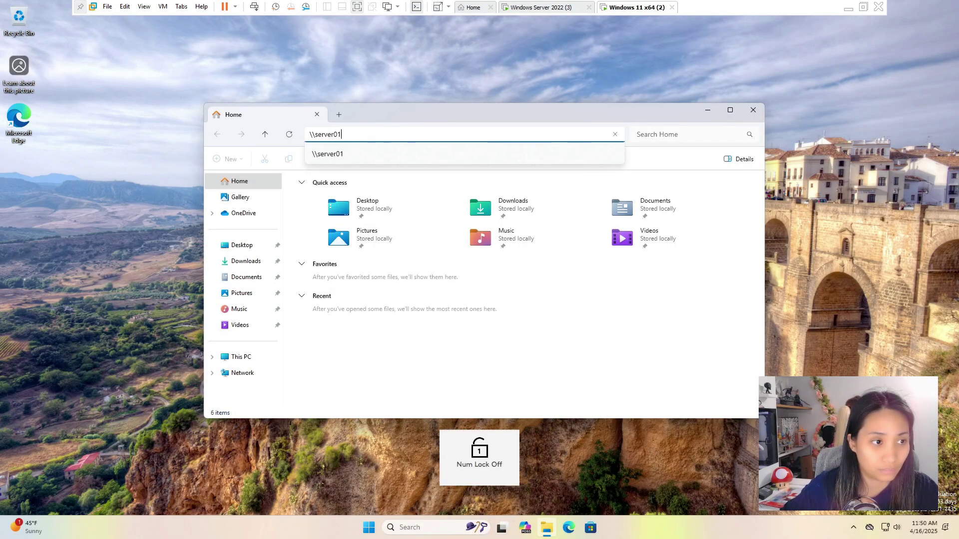
{"action": "key", "text": "Return"}
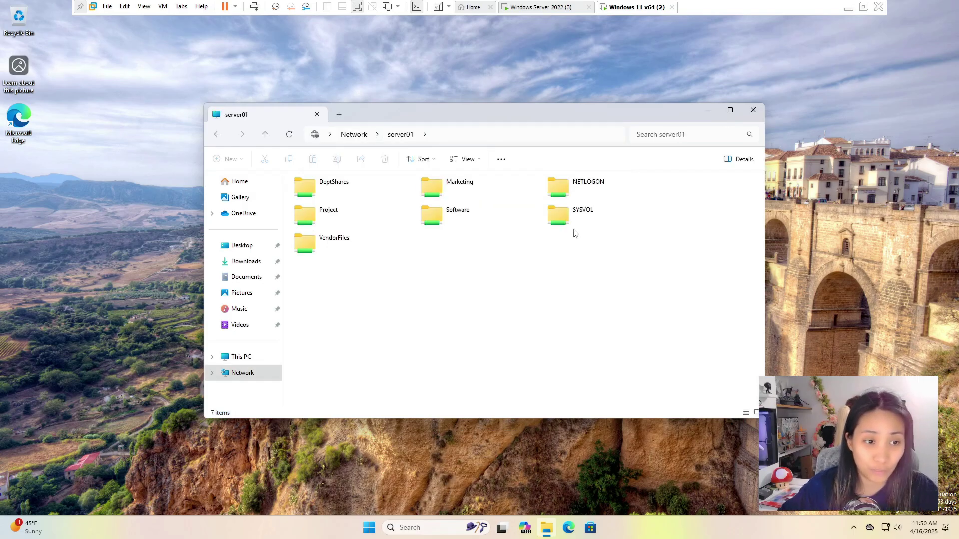
{"action": "double_click", "coordinate": [342, 194]}
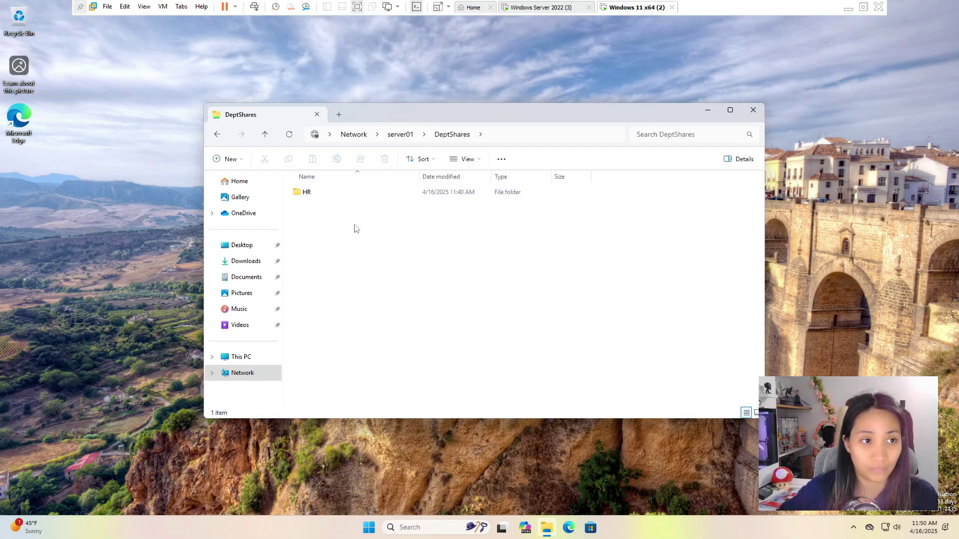
{"action": "left_click", "coordinate": [541, 8]}
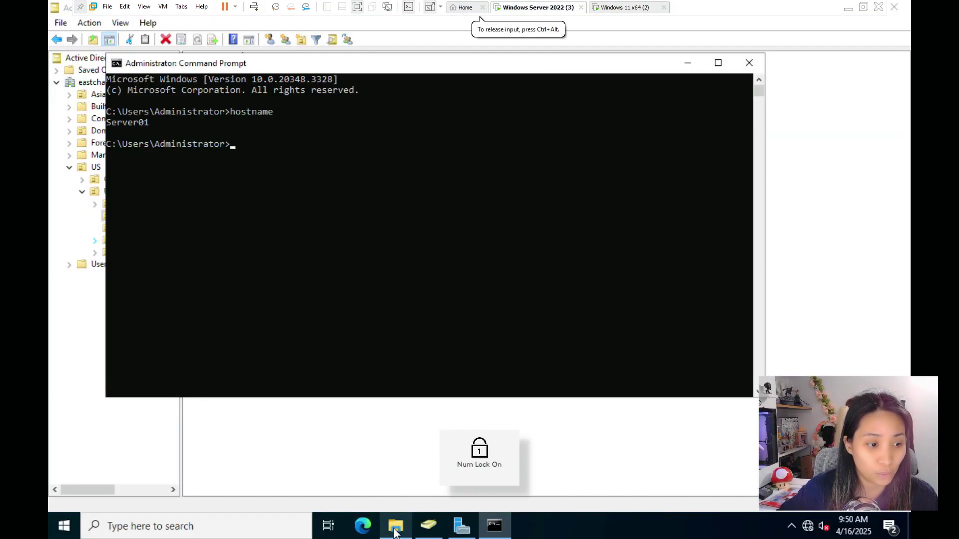
{"action": "left_click", "coordinate": [395, 527]}
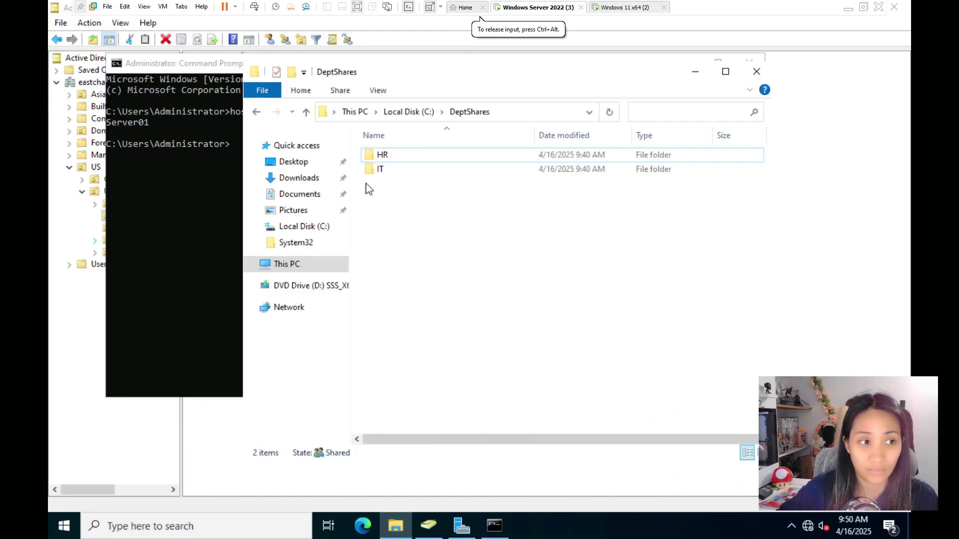
{"action": "left_click", "coordinate": [619, 7]}
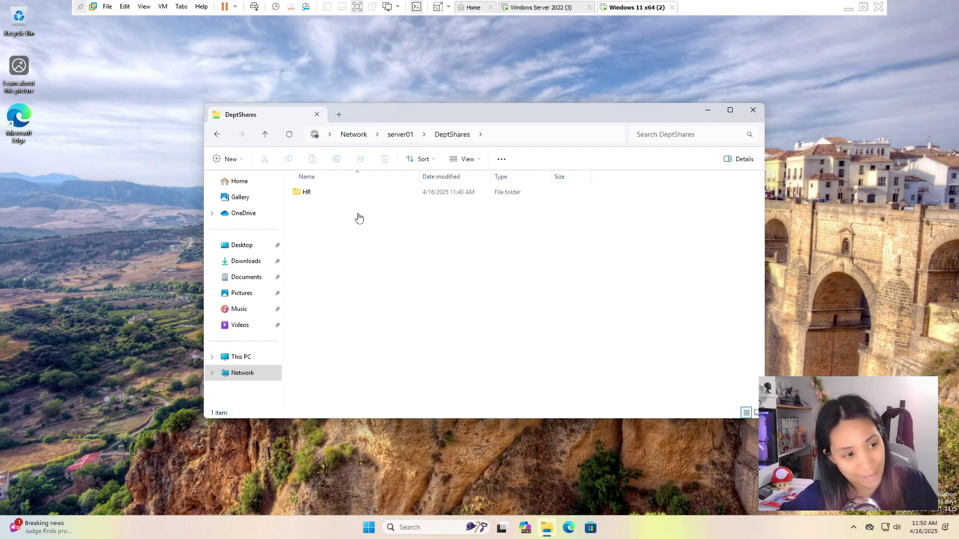
Open the HR folder on Windows 11, see it is empty, and go back to DeptShares.
{"action": "left_click", "coordinate": [307, 196]}
{"action": "double_click", "coordinate": [308, 194]}
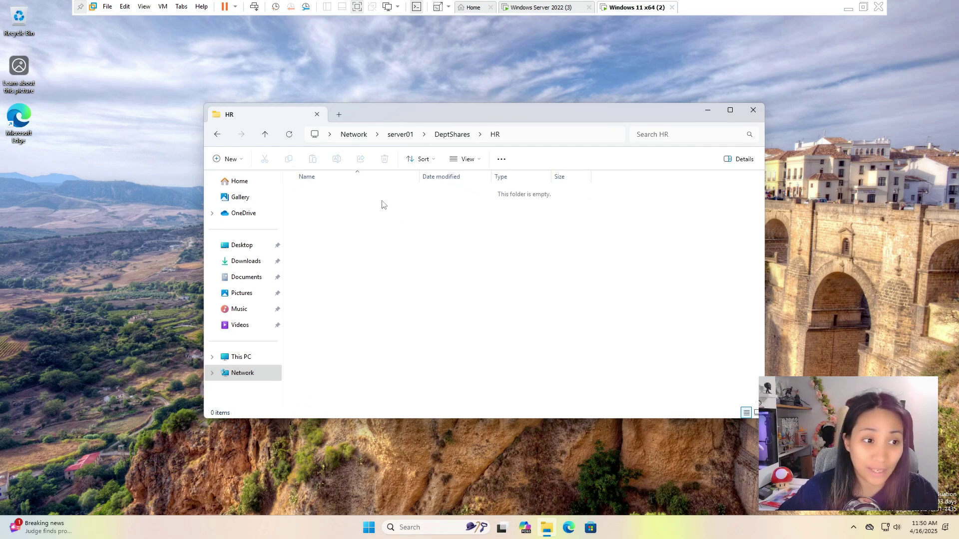
{"action": "right_click", "coordinate": [361, 220]}
{"action": "key", "text": "alt+Left"}
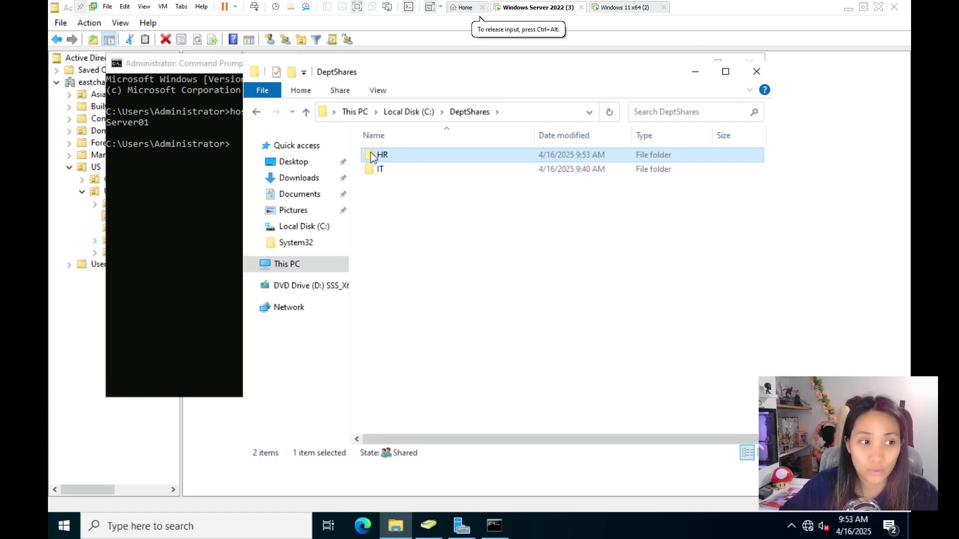
Create a new folder named Contracts inside C:\DeptShares\HR on the server.
{"action": "double_click", "coordinate": [396, 157]}
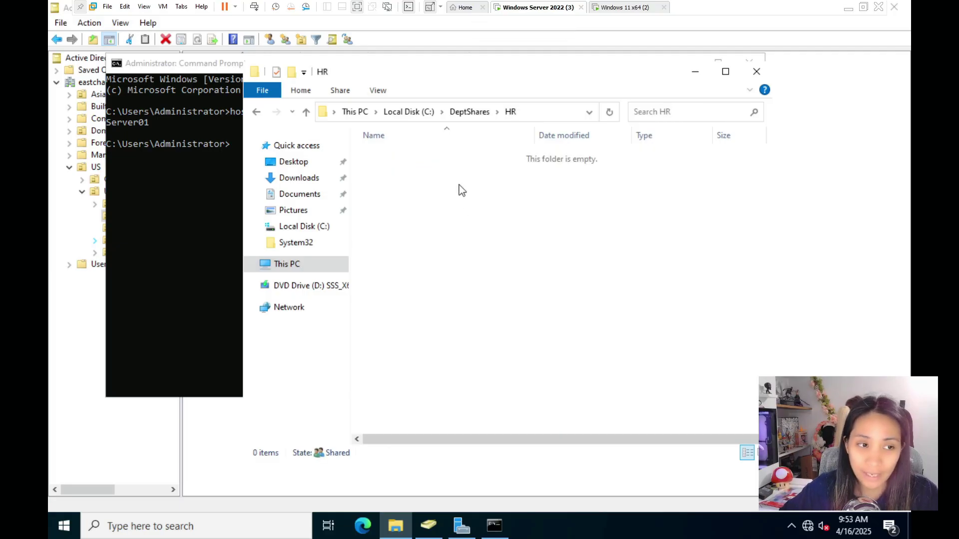
{"action": "right_click", "coordinate": [439, 195]}
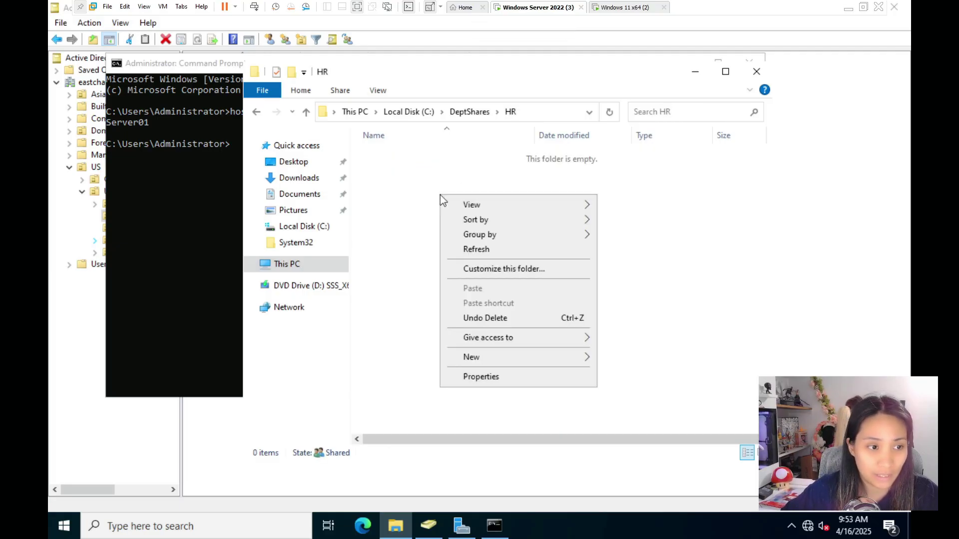
{"action": "mouse_move", "coordinate": [543, 366]}
{"action": "left_click", "coordinate": [615, 358]}
{"action": "type", "text": "C"}
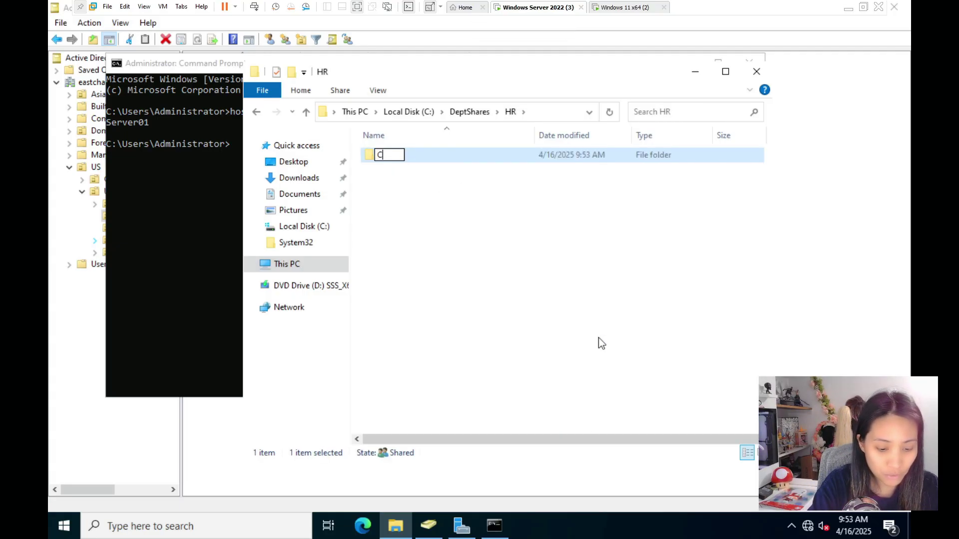
{"action": "type", "text": "ontracts"}
{"action": "key", "text": "Return"}
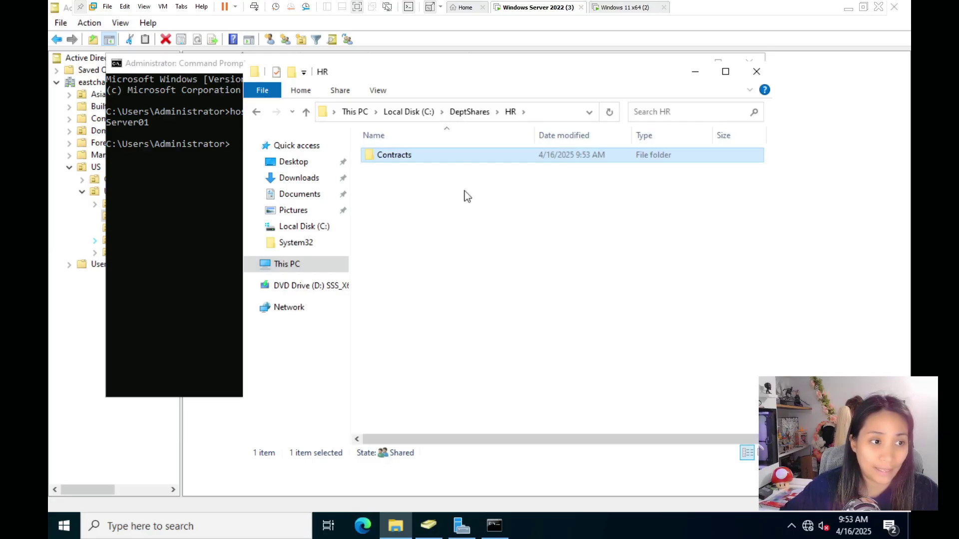
Inspect the inherited HR_Dept full-control entry in Contracts' Advanced Security Settings, then close both windows.
{"action": "right_click", "coordinate": [440, 156]}
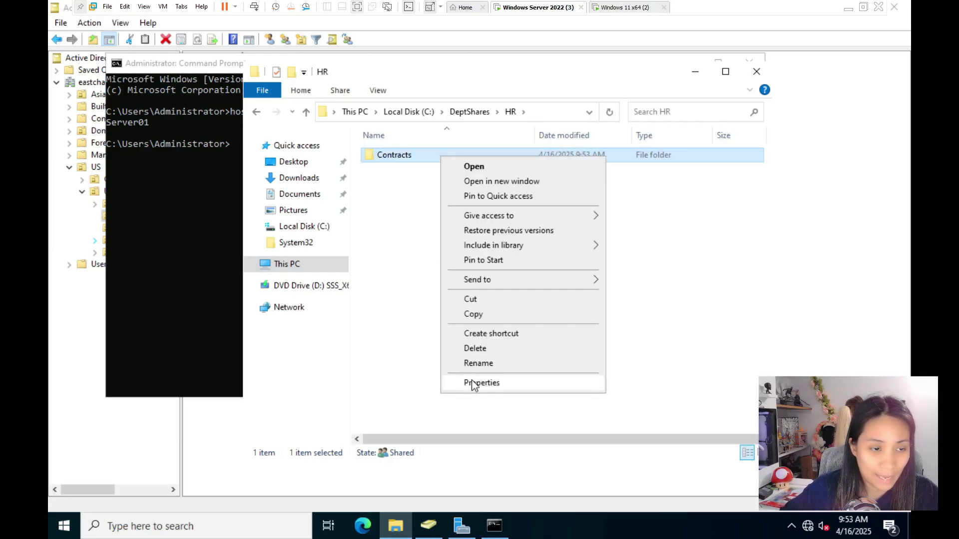
{"action": "left_click", "coordinate": [480, 383]}
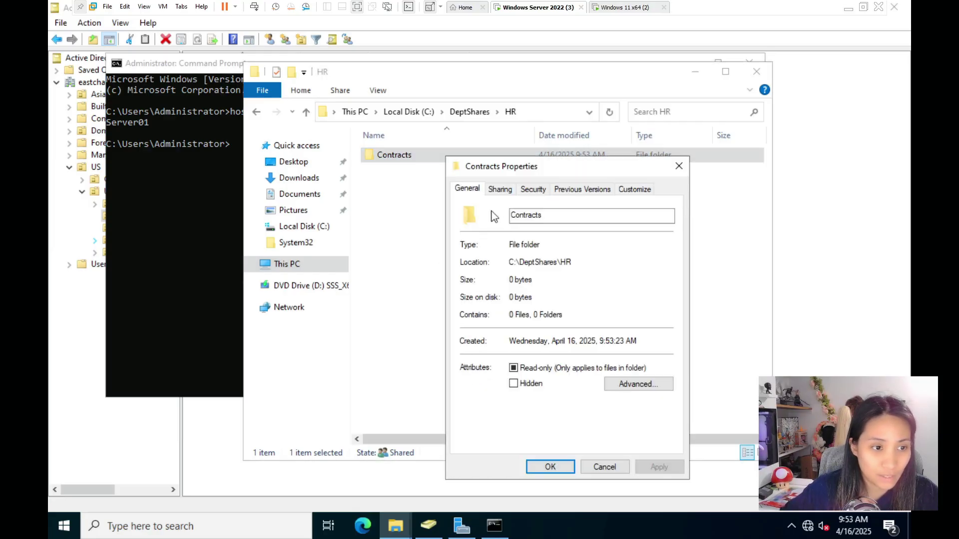
{"action": "left_click", "coordinate": [533, 191]}
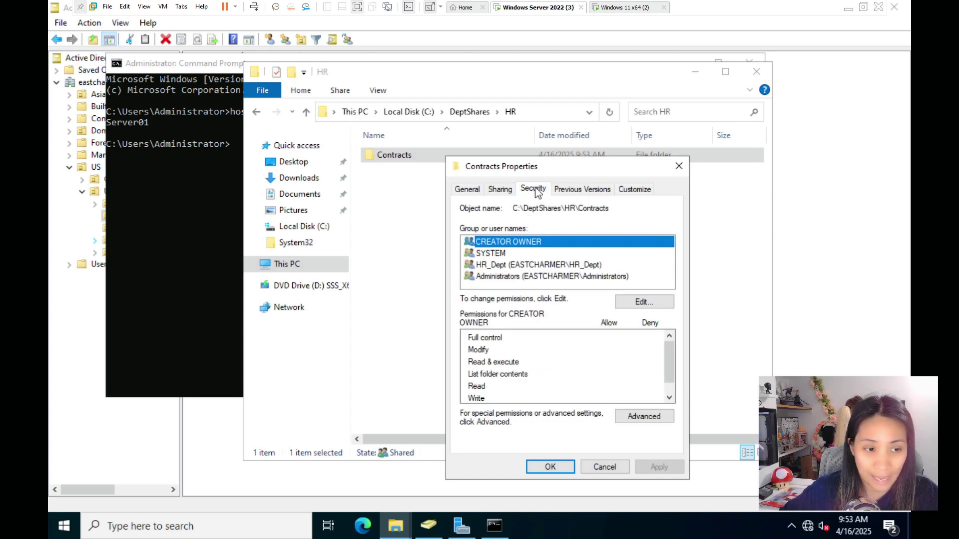
{"action": "left_click", "coordinate": [644, 416]}
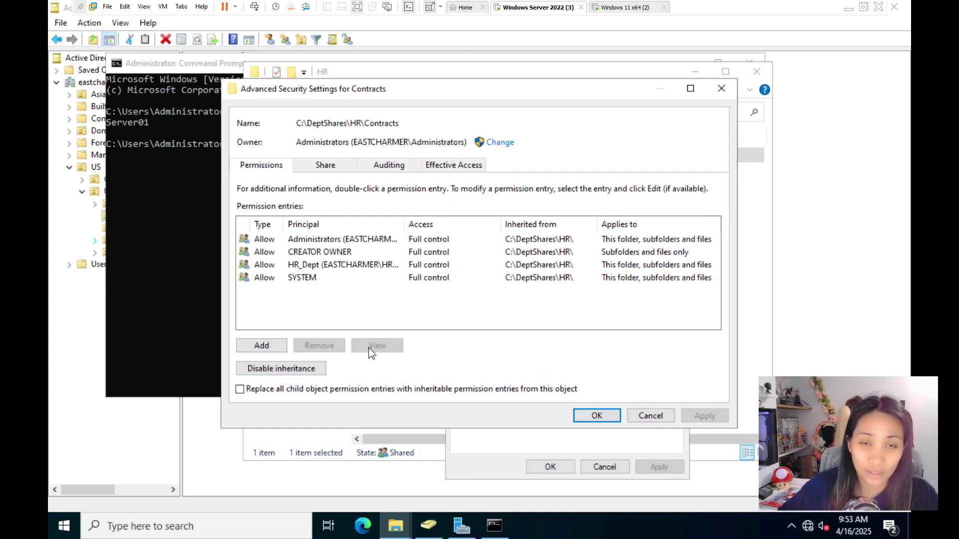
{"action": "left_click", "coordinate": [721, 88]}
{"action": "key", "text": "Return"}
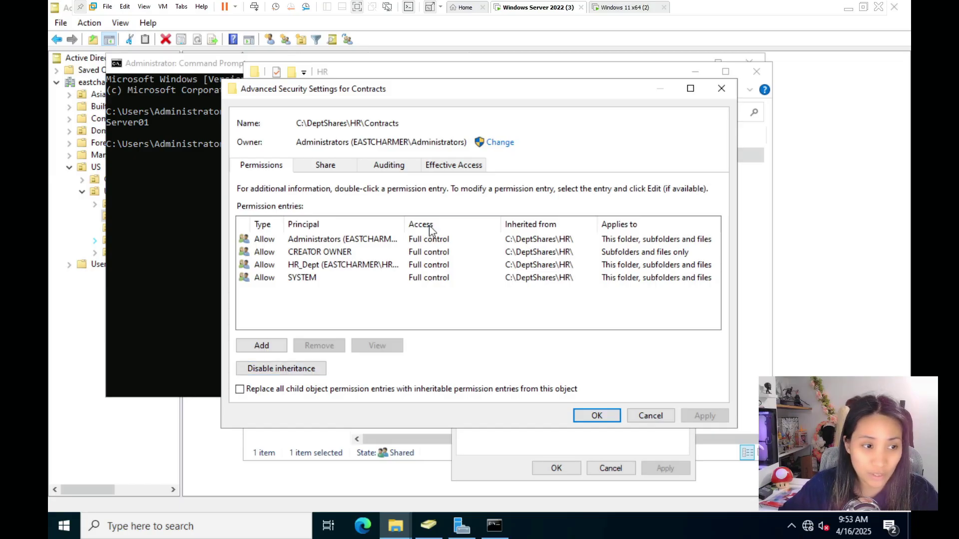
{"action": "left_click_drag", "start_coordinate": [403, 216], "coordinate": [429, 216]}
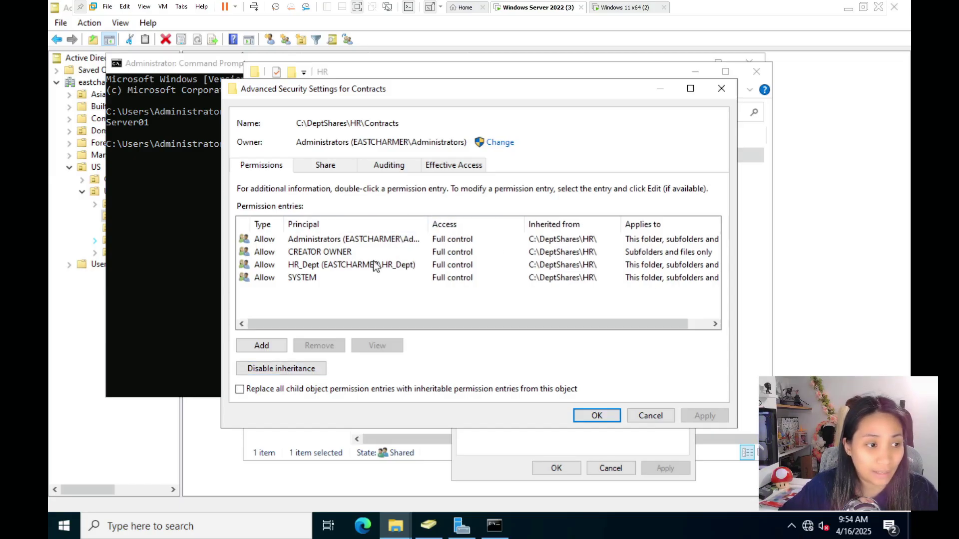
{"action": "left_click", "coordinate": [345, 269]}
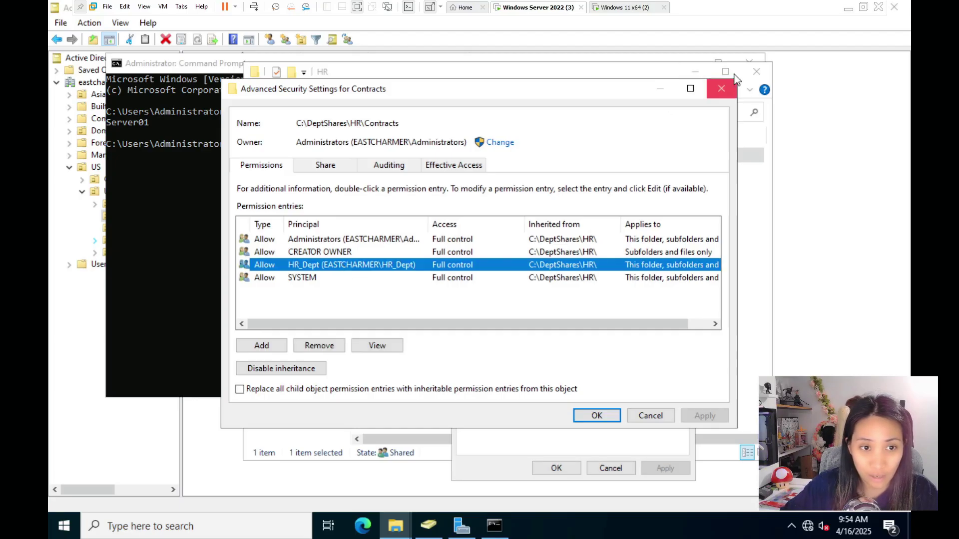
{"action": "left_click", "coordinate": [722, 90]}
{"action": "left_click", "coordinate": [685, 167]}
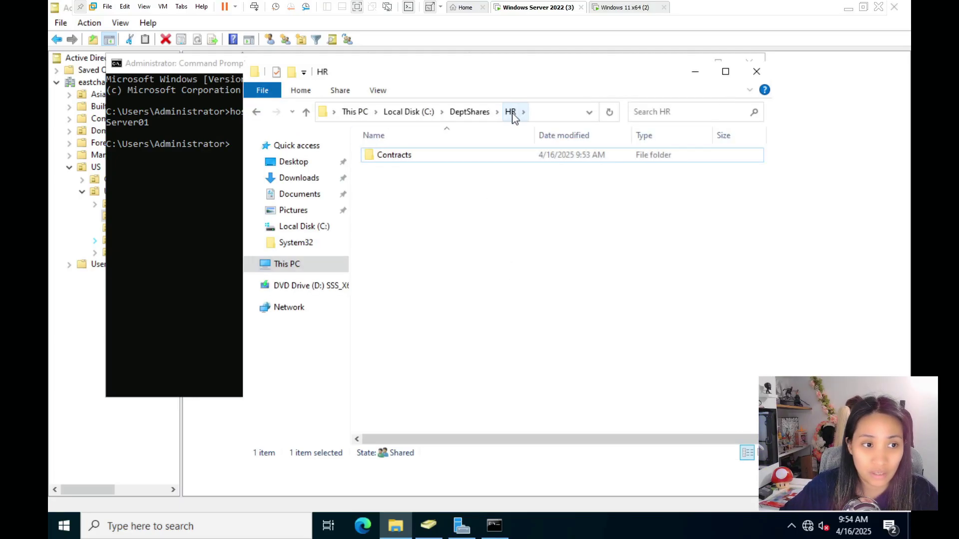
Create a new folder named sdasfasg inside the HR folder.
{"action": "left_click", "coordinate": [470, 111]}
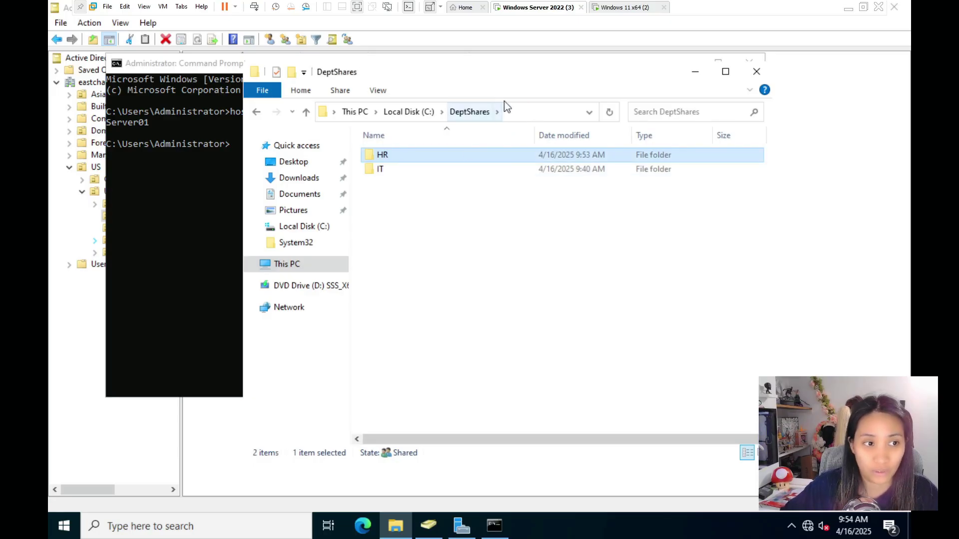
{"action": "double_click", "coordinate": [444, 159]}
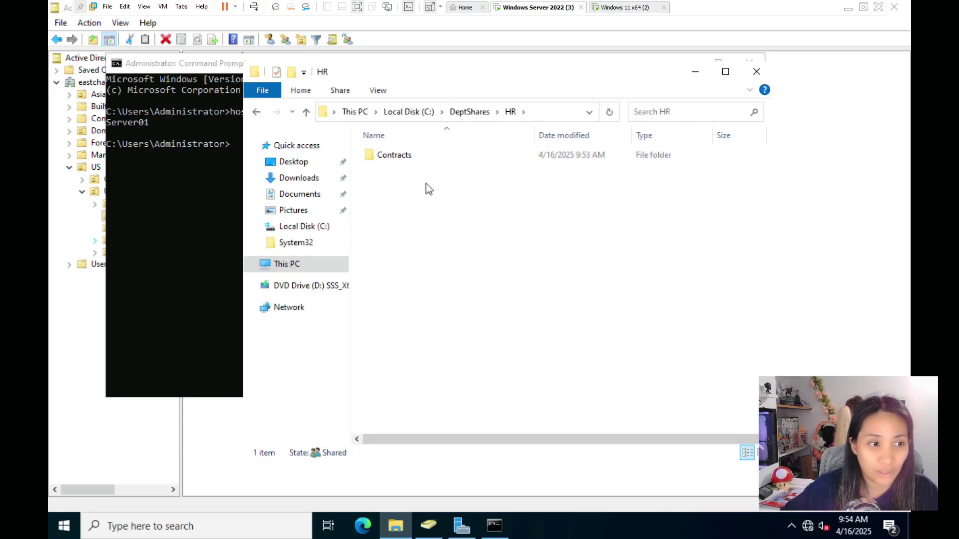
{"action": "right_click", "coordinate": [426, 185]}
{"action": "mouse_move", "coordinate": [531, 350]}
{"action": "left_click", "coordinate": [610, 349]}
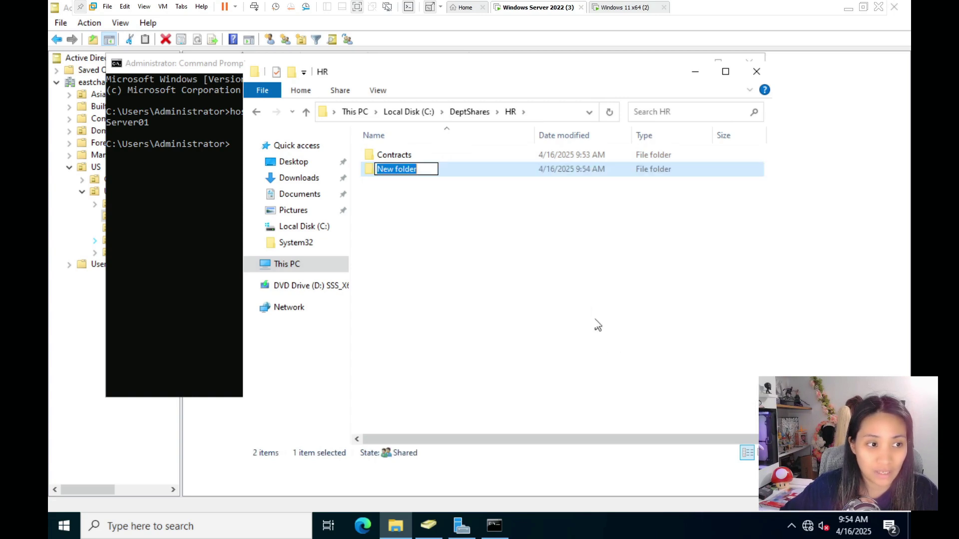
{"action": "type", "text": "sdasfasg"}
{"action": "key", "text": "Return"}
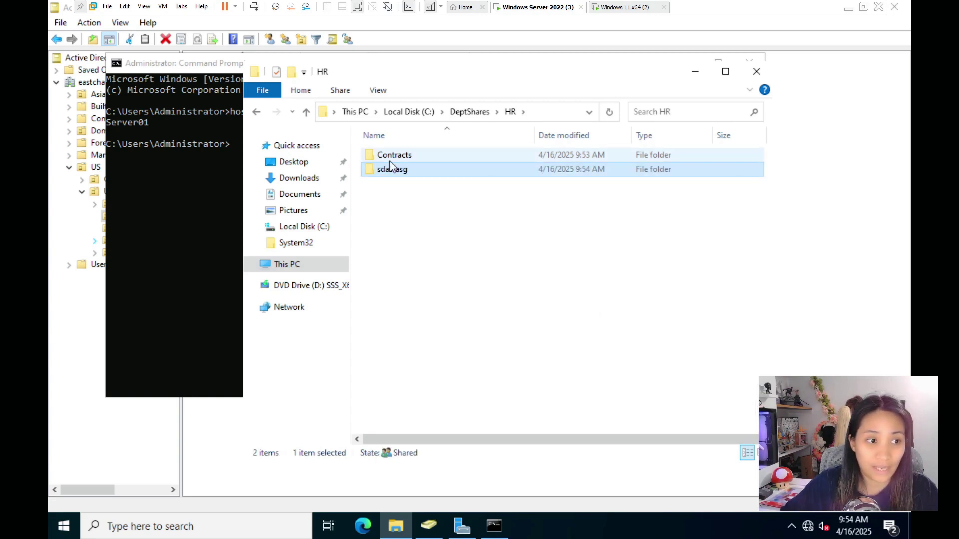
Check the HR_Dept permissions on the sdasfasg folder's Security tab.
{"action": "right_click", "coordinate": [408, 171]}
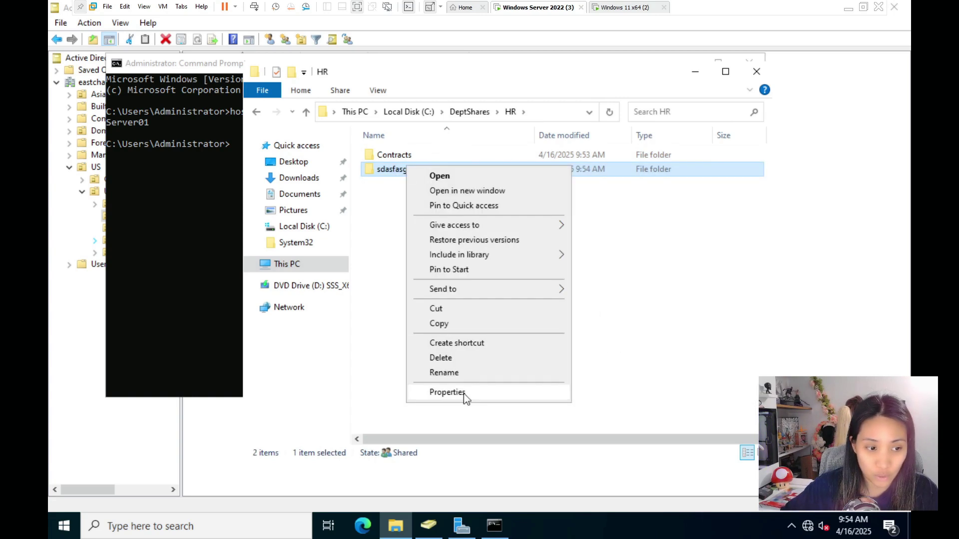
{"action": "left_click", "coordinate": [464, 393]}
{"action": "left_click", "coordinate": [499, 199]}
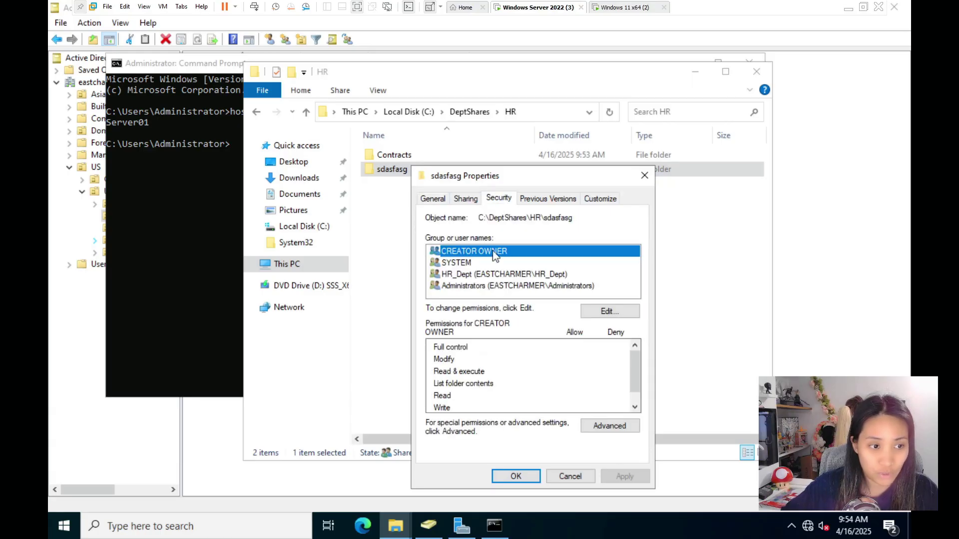
{"action": "left_click", "coordinate": [482, 276]}
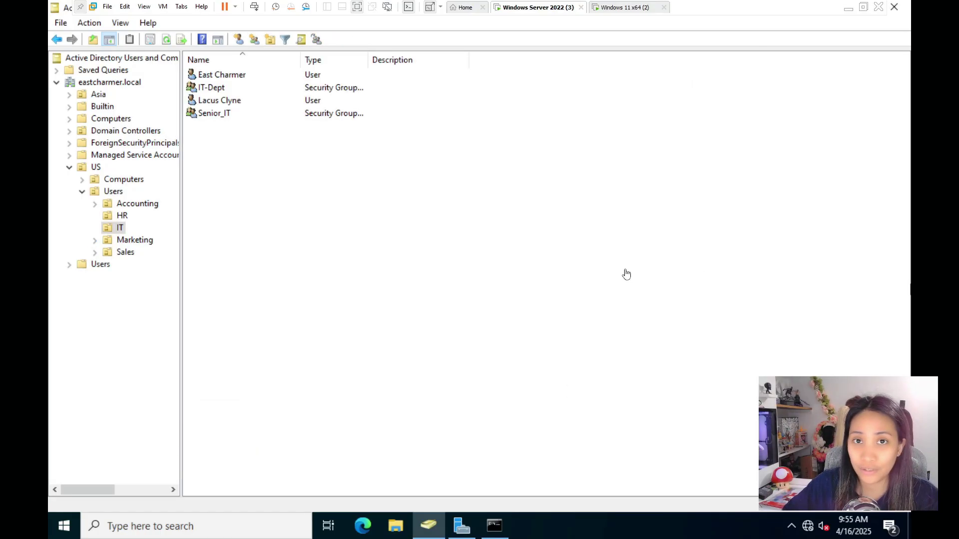
Check the IT-Dept group's Member Of list to confirm it belongs to no other groups.
{"action": "left_click", "coordinate": [231, 103]}
{"action": "left_click", "coordinate": [249, 167]}
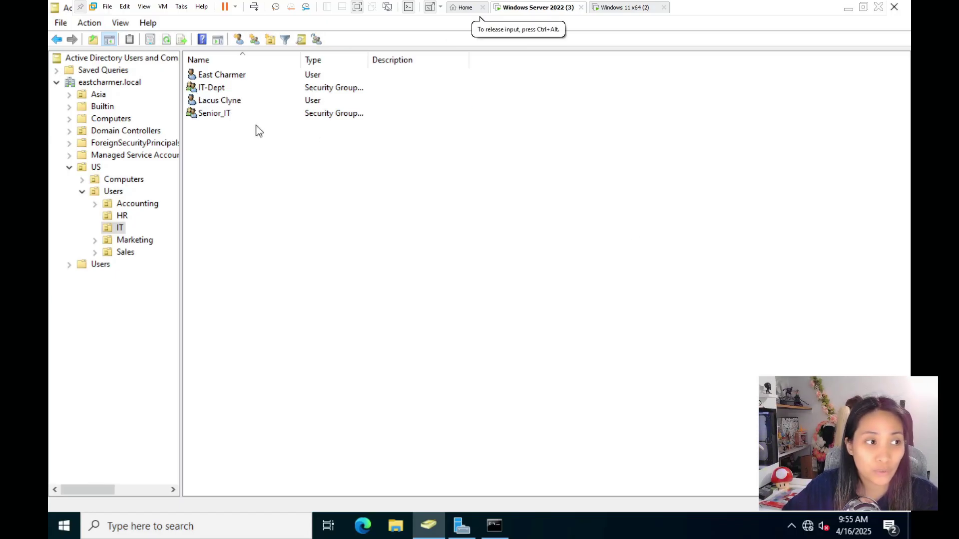
{"action": "double_click", "coordinate": [228, 89]}
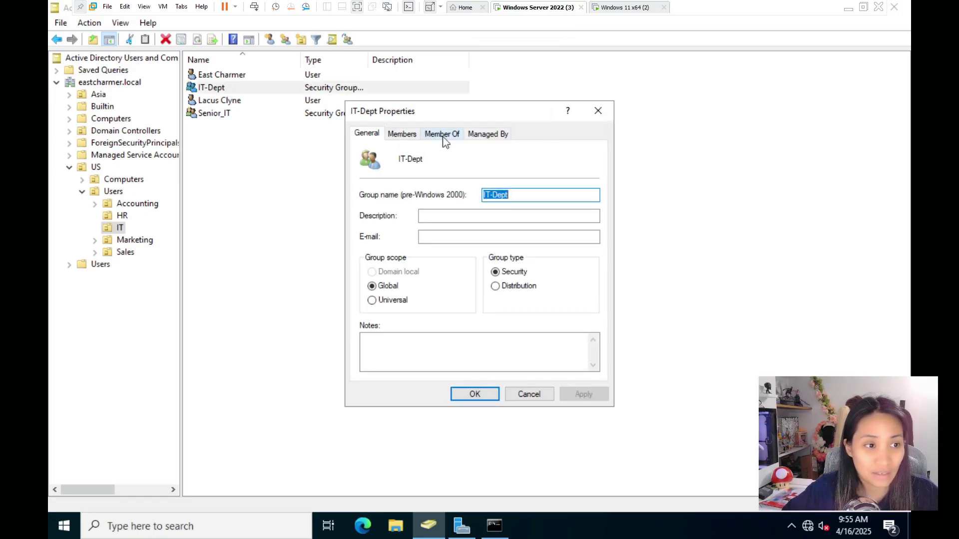
{"action": "left_click", "coordinate": [442, 135]}
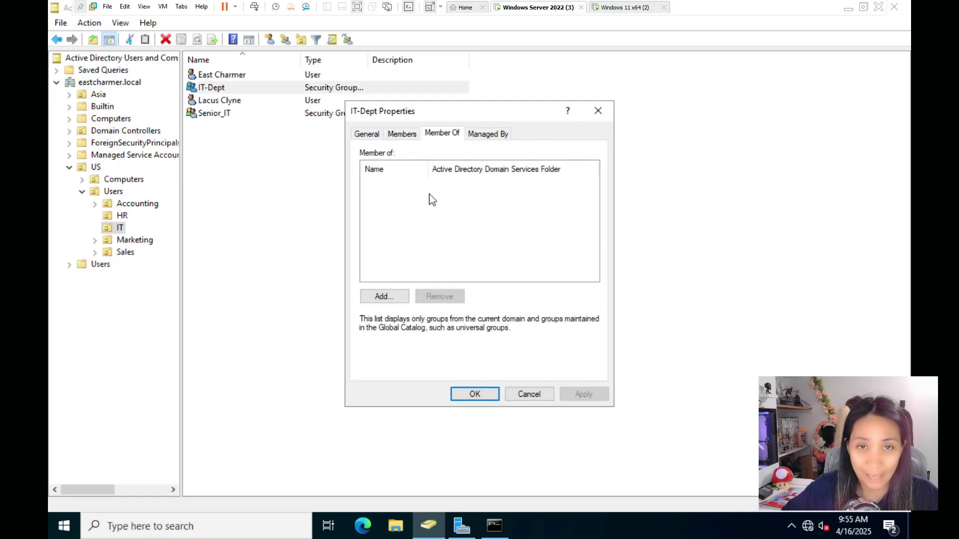
{"action": "left_click", "coordinate": [475, 394]}
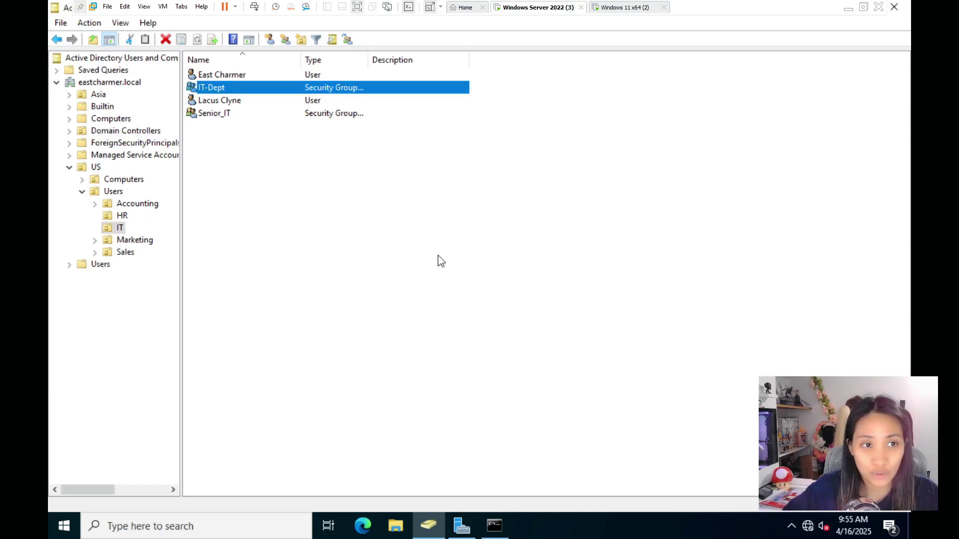
Recheck the HR folder's security permissions, including the Administrators entry.
{"action": "left_click", "coordinate": [395, 526]}
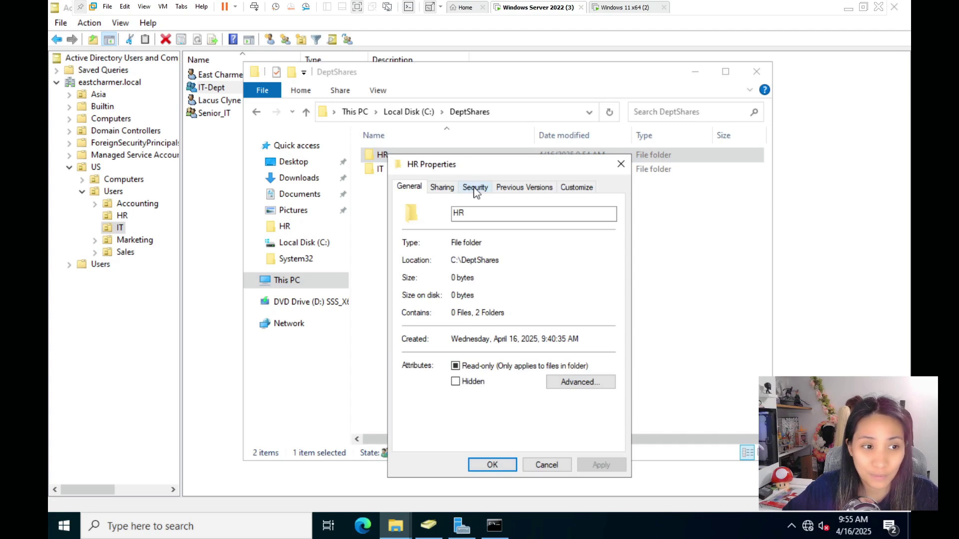
{"action": "left_click", "coordinate": [475, 186]}
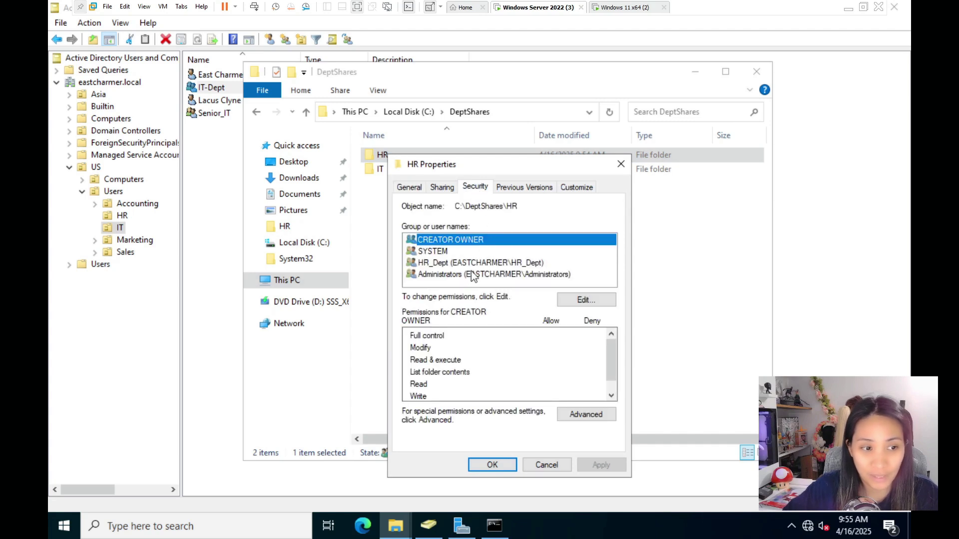
{"action": "left_click", "coordinate": [495, 276]}
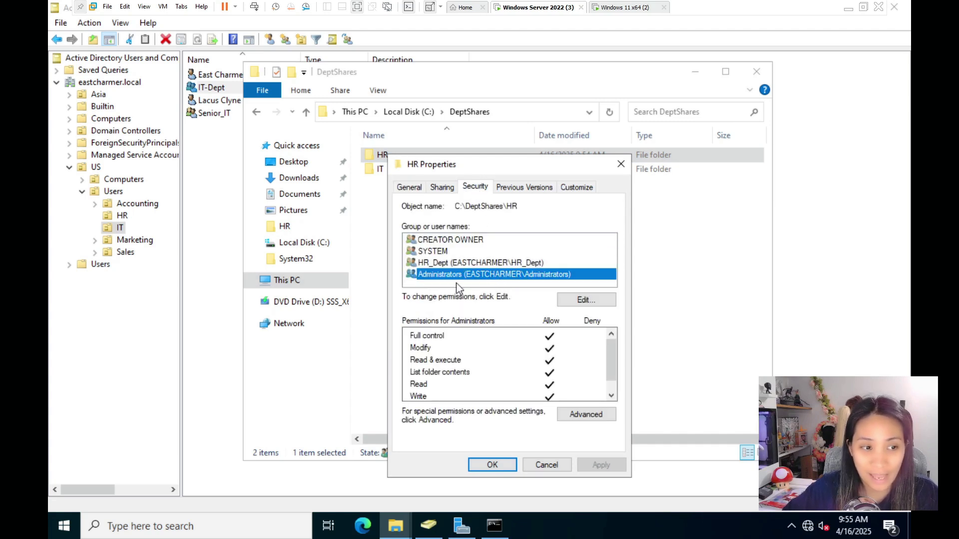
{"action": "left_click", "coordinate": [492, 465]}
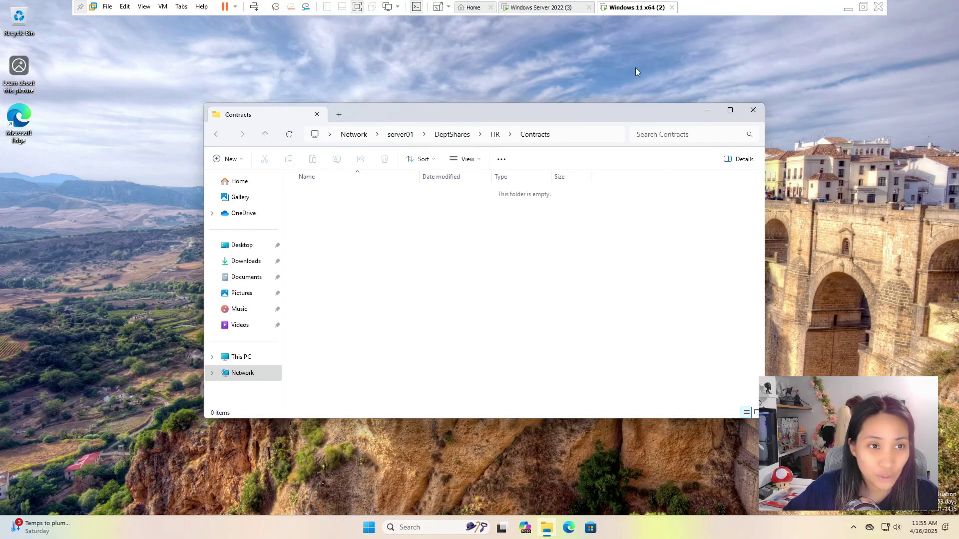
Move to the Windows 11 VM and bring up the signed-in account's options from Start.
{"action": "left_click", "coordinate": [707, 109]}
{"action": "left_click", "coordinate": [368, 527]}
{"action": "left_click", "coordinate": [395, 492]}
Sign out of Windows 11 and sign back in as the IT user.
{"action": "left_click", "coordinate": [465, 430]}
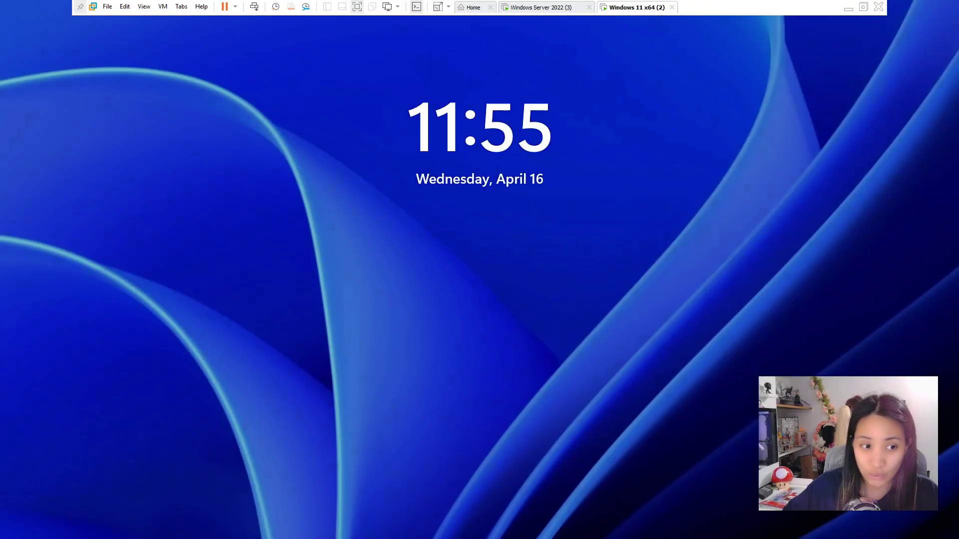
{"action": "left_click", "coordinate": [426, 282]}
{"action": "left_click", "coordinate": [30, 509]}
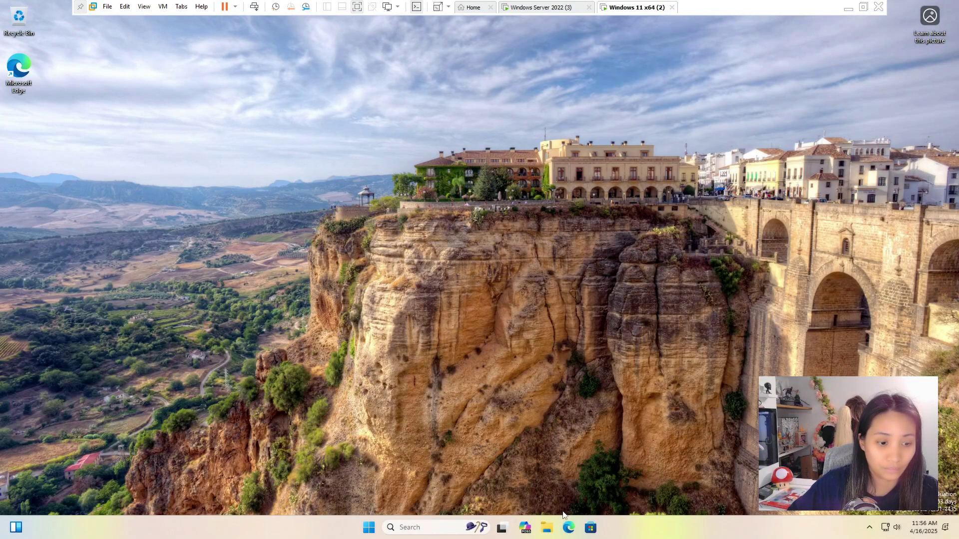
Browse \\server01\DeptShares, confirm only the empty IT folder appears, and return to the share listing.
{"action": "right_click", "coordinate": [447, 235]}
{"action": "left_click", "coordinate": [545, 529]}
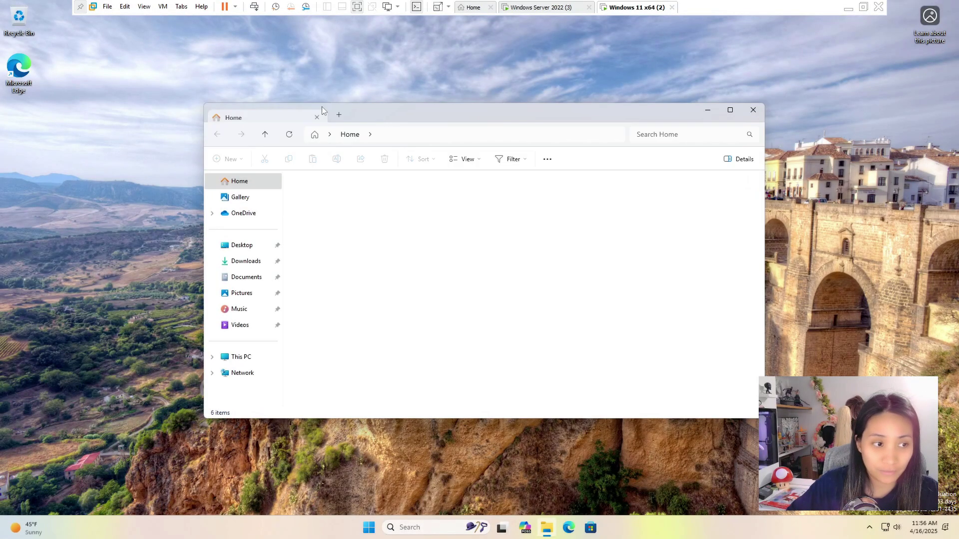
{"action": "left_click", "coordinate": [415, 136]}
{"action": "left_click", "coordinate": [356, 152]}
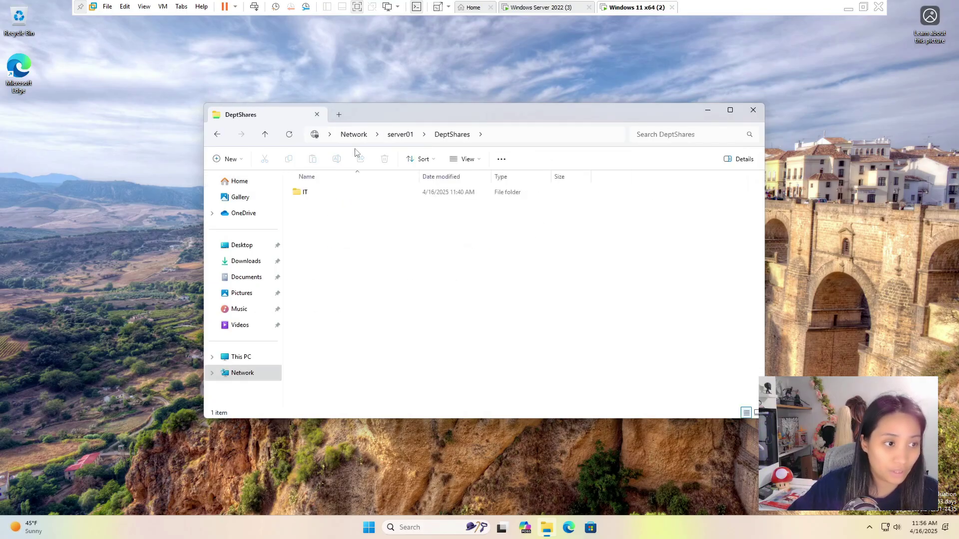
{"action": "double_click", "coordinate": [355, 194]}
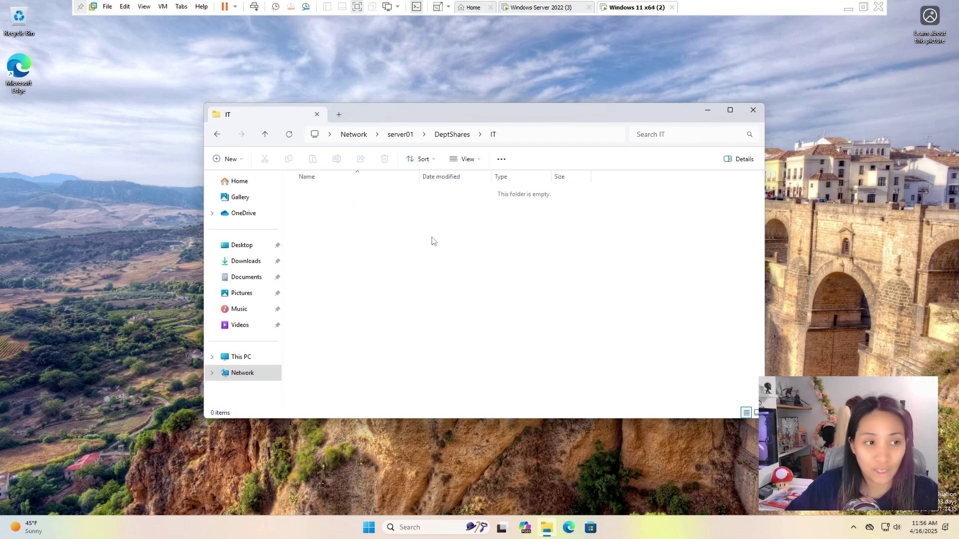
{"action": "left_click", "coordinate": [216, 135]}
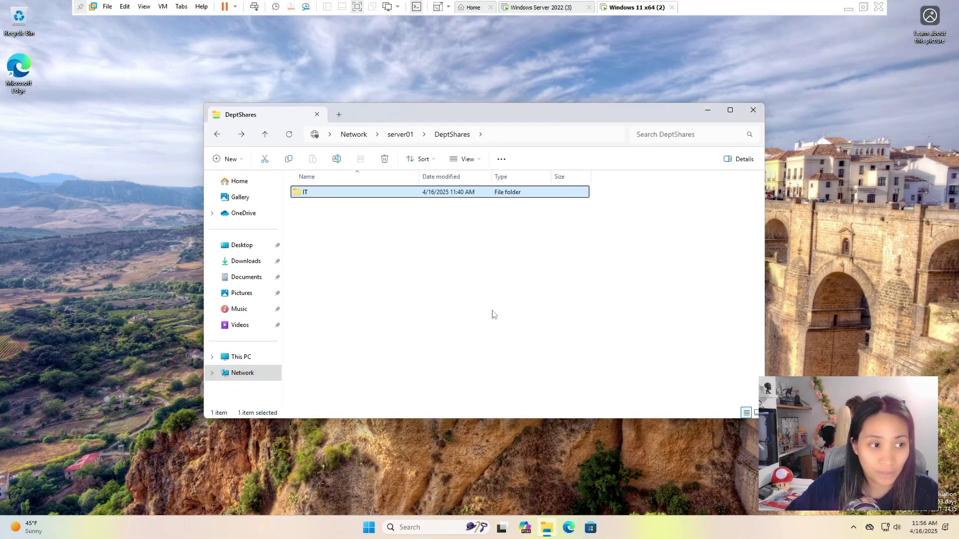